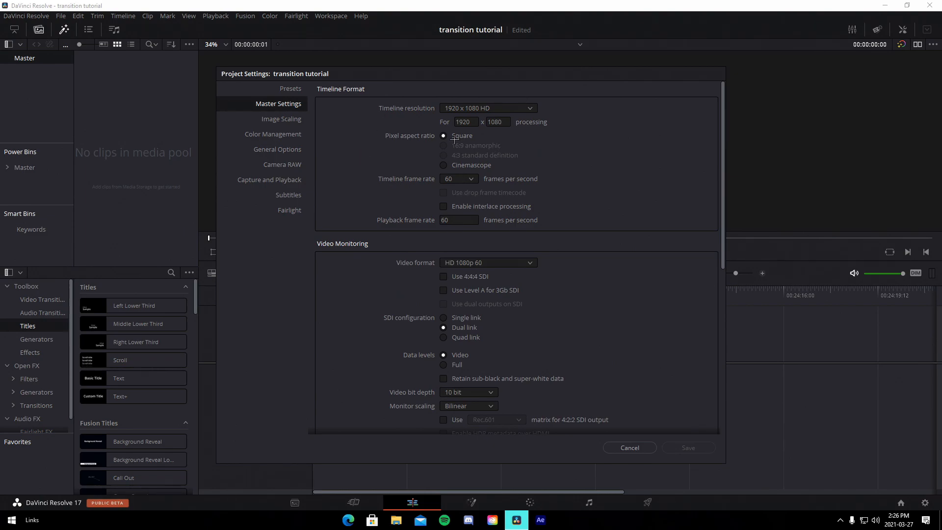
Leave the project settings and place the two Fortnite clips back to back at the start of a new timeline.
left_click(632, 447)
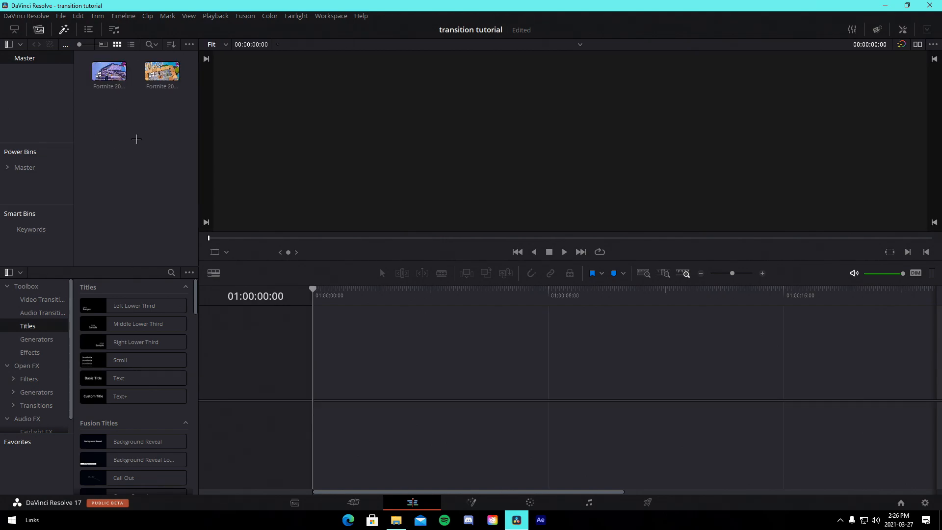
left_click_drag(109, 72, 370, 366)
left_click_drag(410, 372, 354, 378)
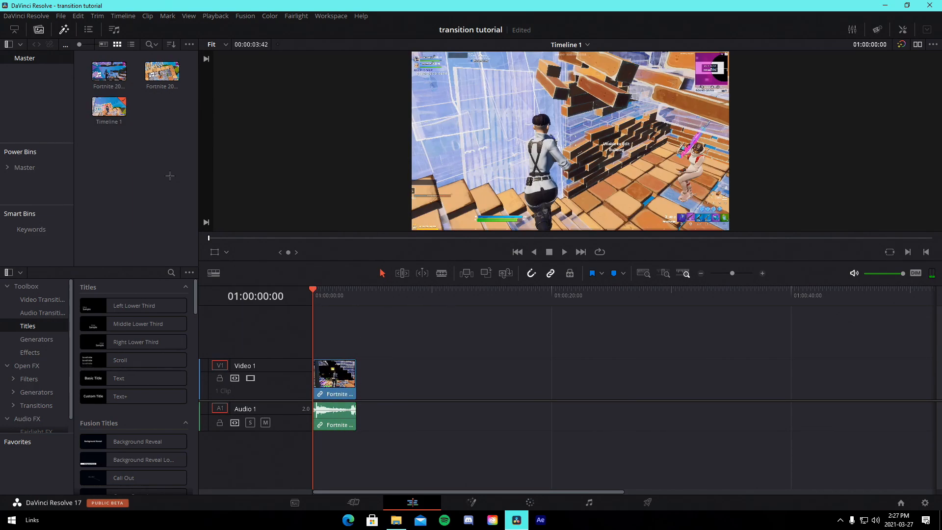
left_click_drag(161, 73, 657, 378)
left_click_drag(713, 383, 420, 388)
left_click(474, 373)
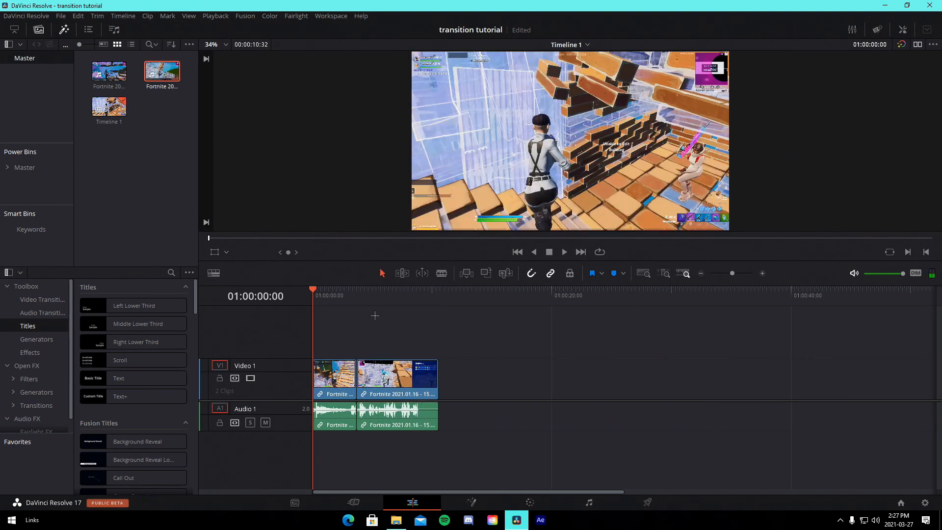
Add an Adjustment Clip on a second video track so that it spans the cut between the two clips.
scroll(387, 334, "up", 2)
left_click(30, 352)
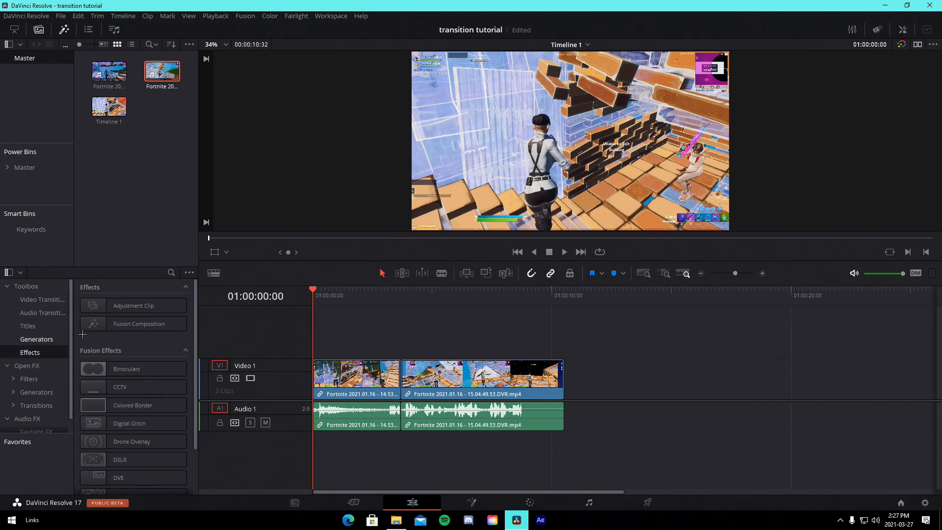
left_click_drag(110, 305, 348, 331)
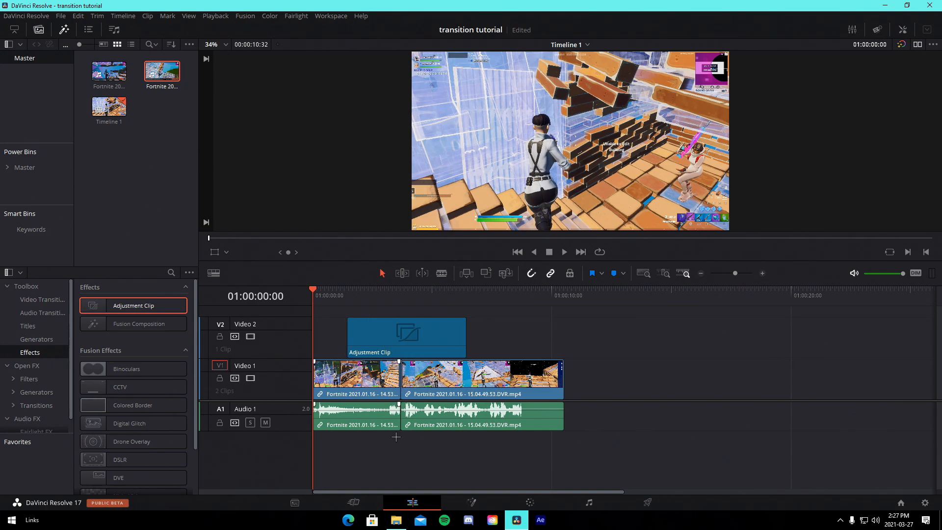
Open the adjustment clip in Fusion at the cut and locate the second clip's first frame, 216135.
left_click(401, 295)
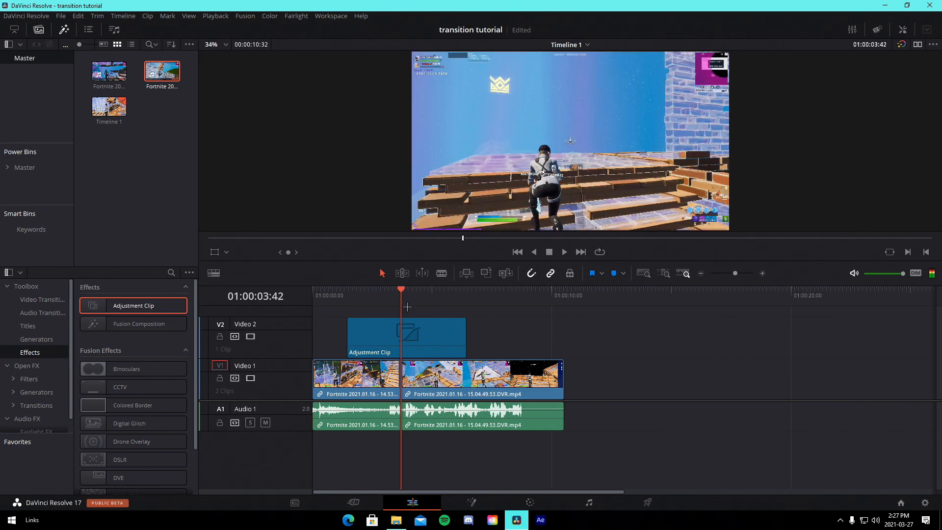
left_click(470, 502)
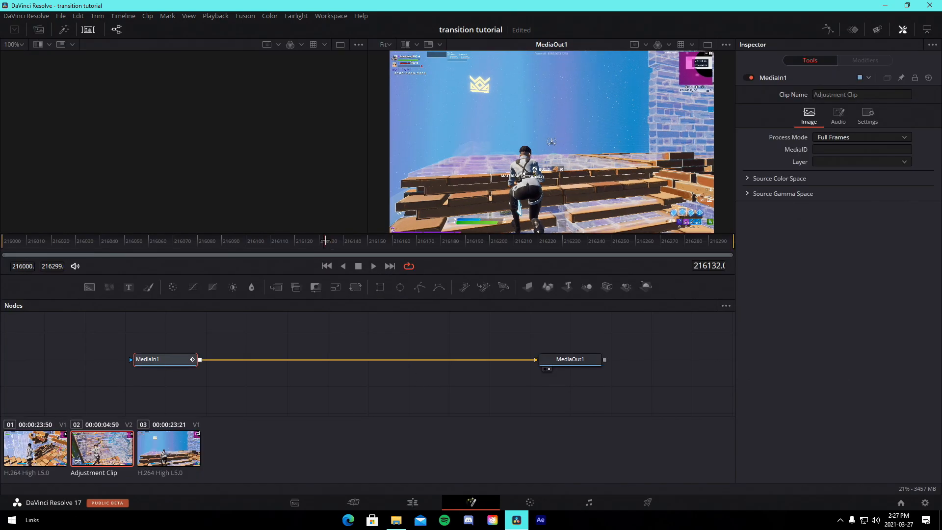
left_click(328, 240)
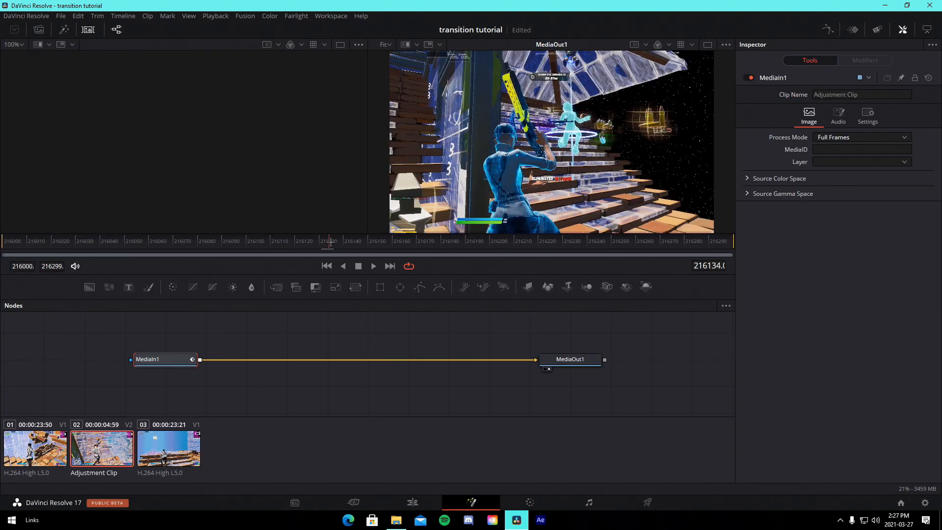
left_click_drag(328, 240, 330, 241)
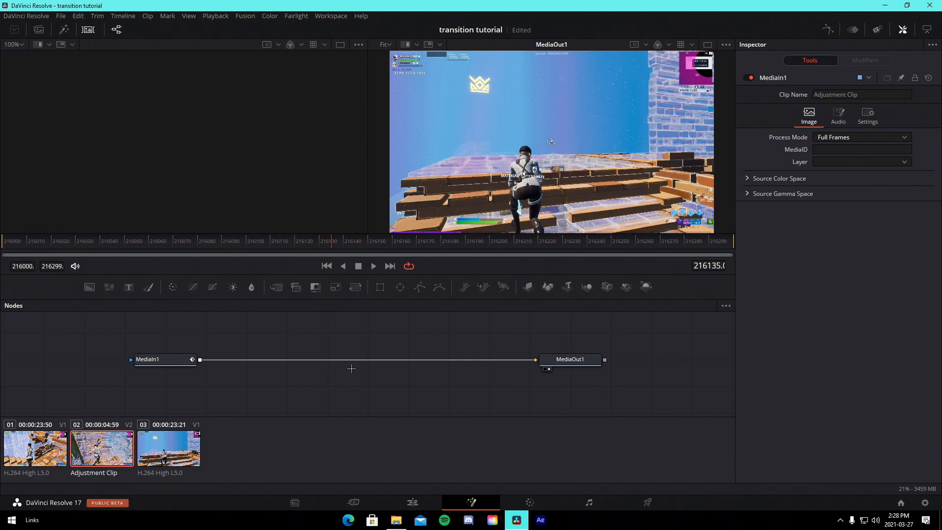
Add an S_BlurMoCurves node and connect it between MediaIn1 and MediaOut1.
key("shift+space")
type("blur")
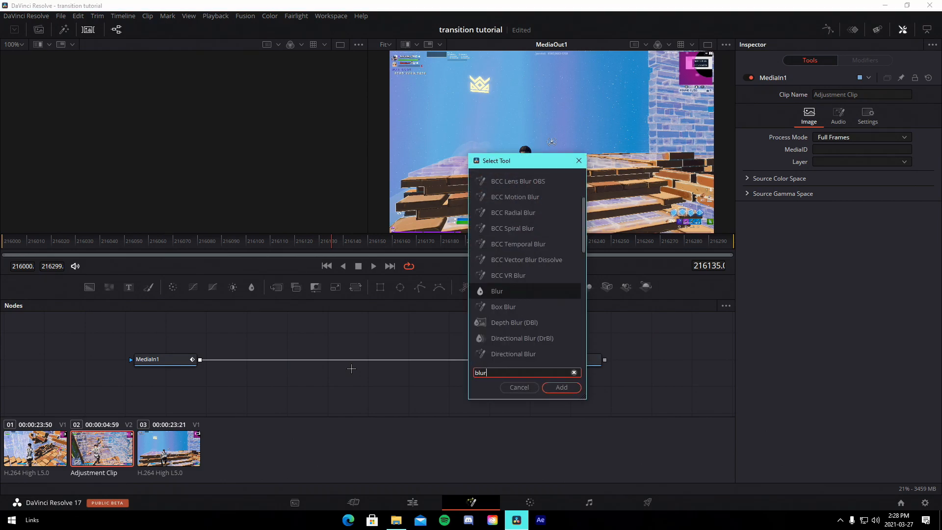
type("mo")
left_click(553, 391)
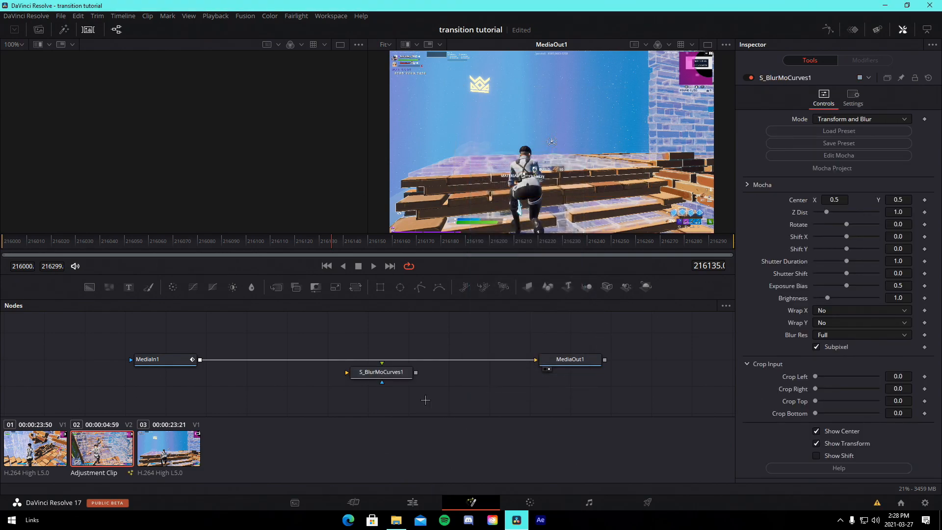
left_click(384, 362)
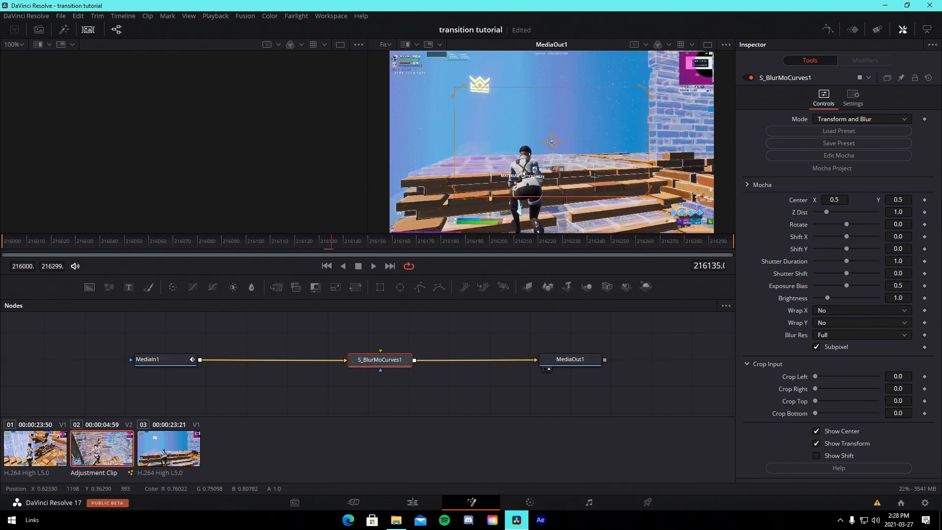
Keyframe the blur node's Z Dist at 0.7 on frame 216134, the first clip's last frame.
key("Left")
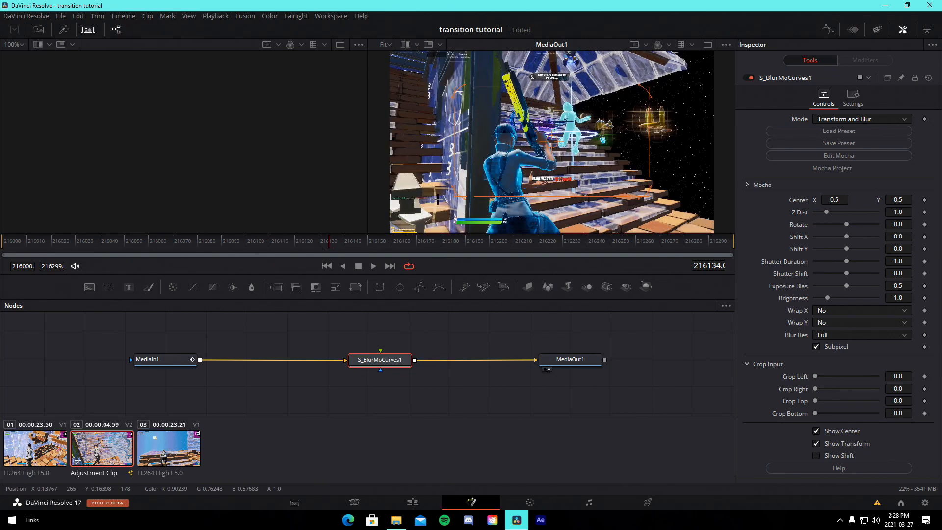
left_click(924, 212)
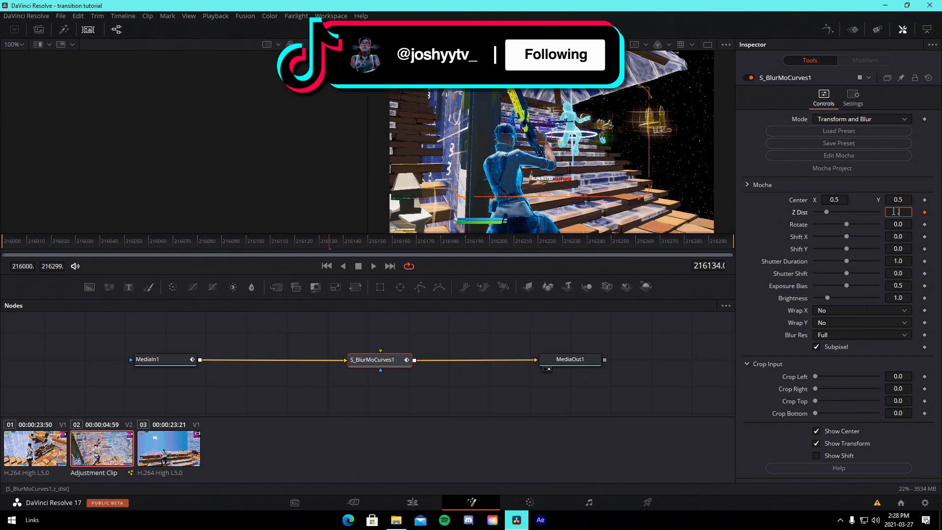
type("0.7")
key("Return")
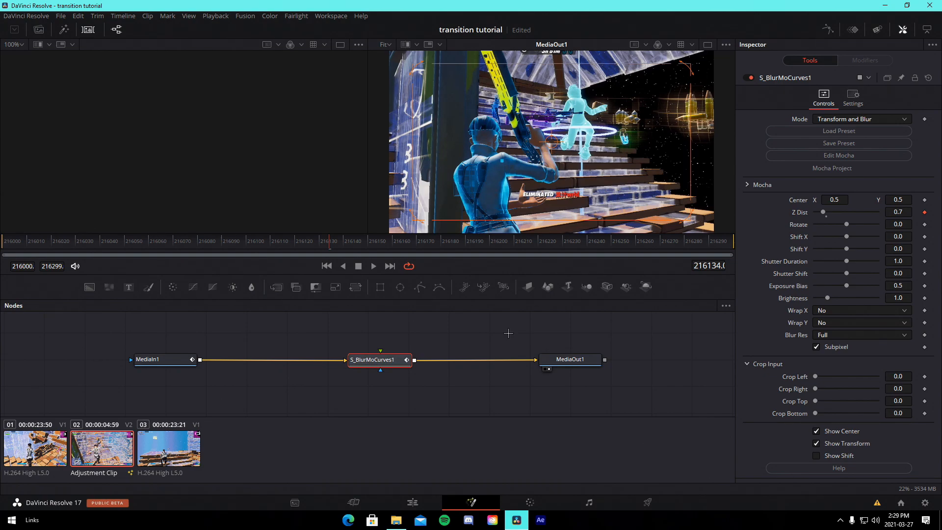
Keyframe Z Dist at 1.4 on frame 216135, the first frame after the cut.
key("Right")
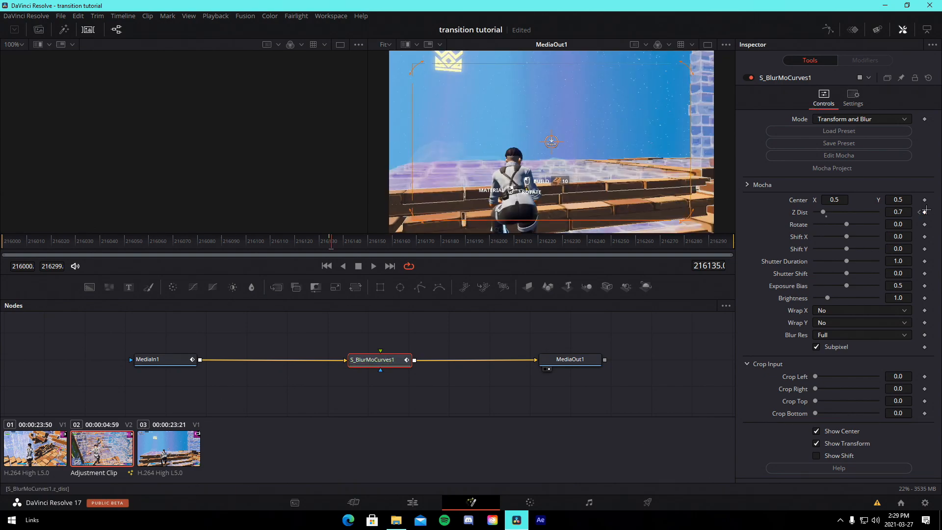
left_click(899, 210)
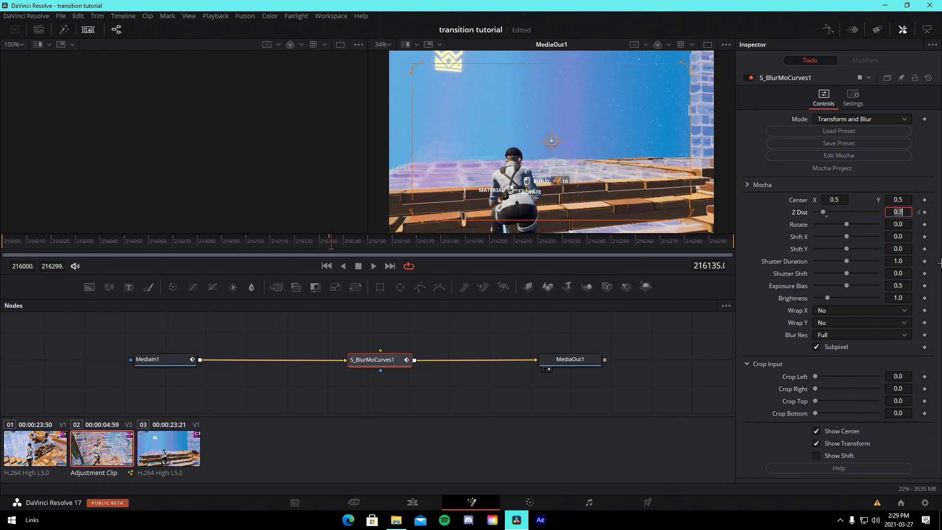
type("1.4")
key("Tab")
Keyframe Z Dist at 1.0 on frame 216124, ten frames before the 0.7 keyframe.
left_click(919, 213)
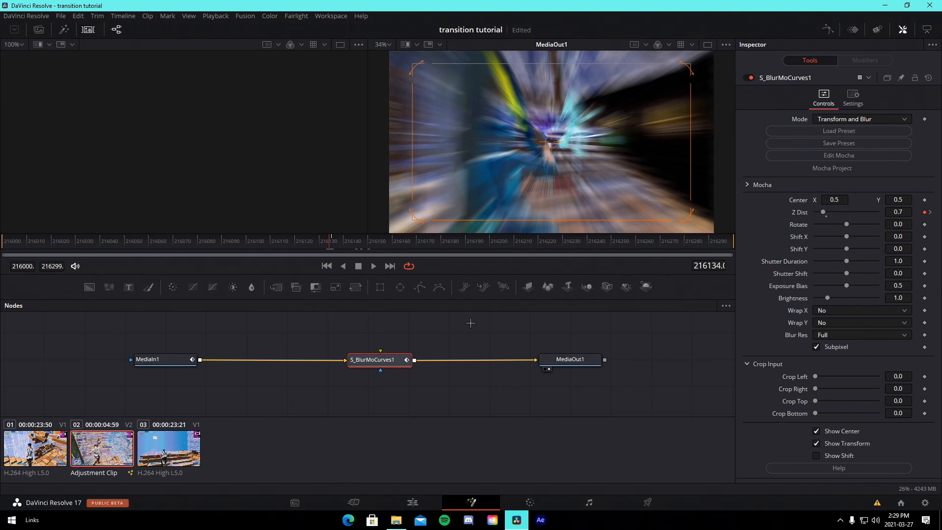
key("Left")
key("Left")
key("Left")
key("Left")
key("Left")
key("Left")
key("Left")
key("Left")
key("Left")
key("Left")
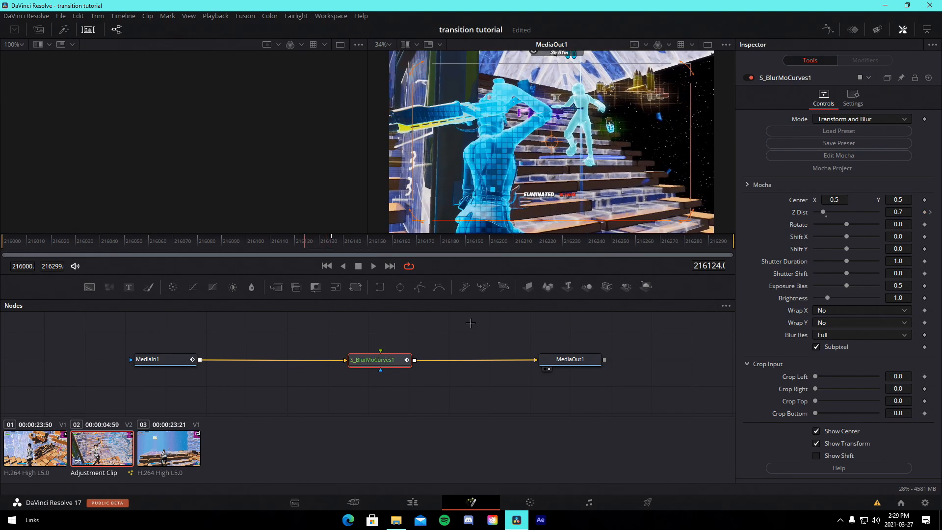
left_click(902, 211)
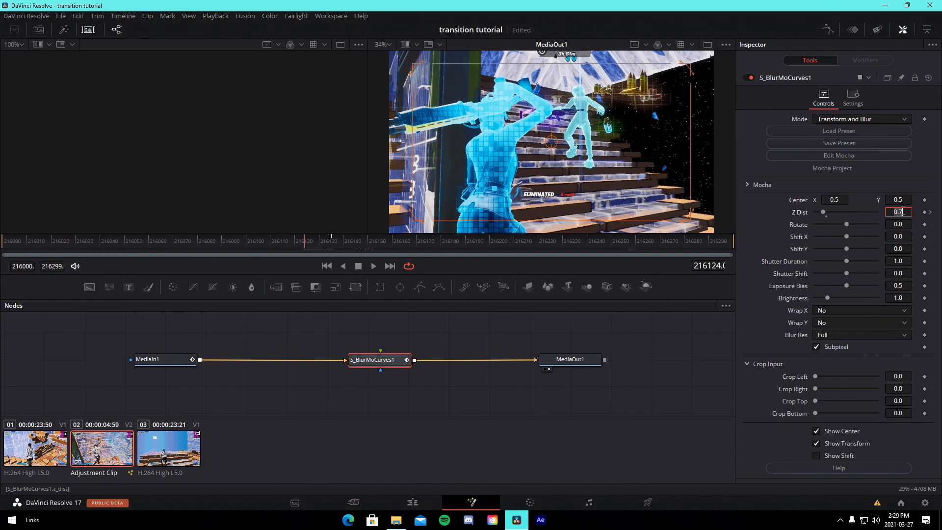
type("1.4")
key("Tab")
Keyframe Z Dist at 1 on frame 216145, ten frames after the 1.4 keyframe.
left_click(332, 242)
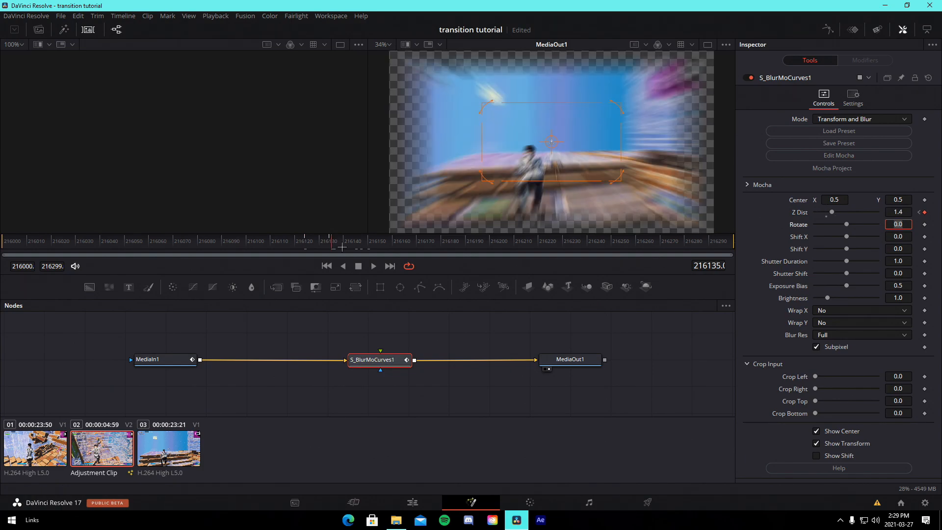
key("Right")
key("Right")
key("Right")
key("Right")
key("Right")
key("Right")
key("Right")
key("Right")
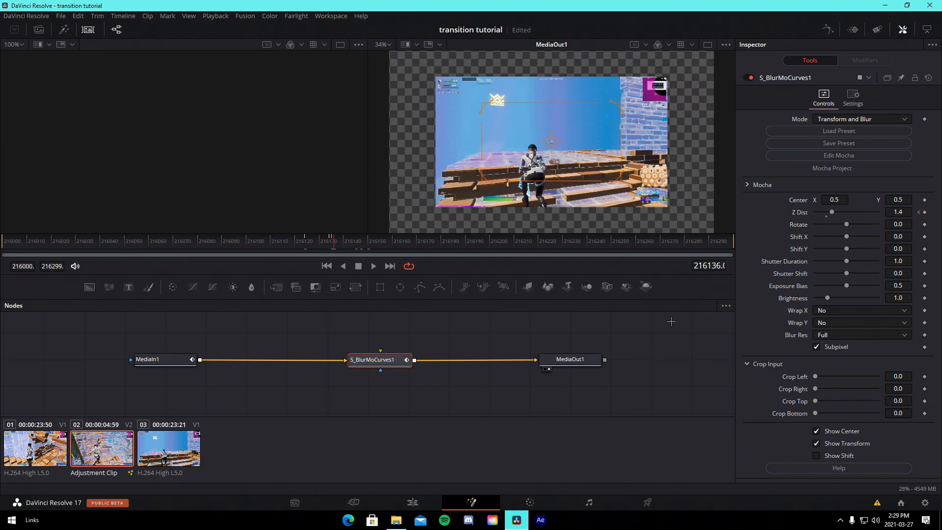
key("Right")
key("Right")
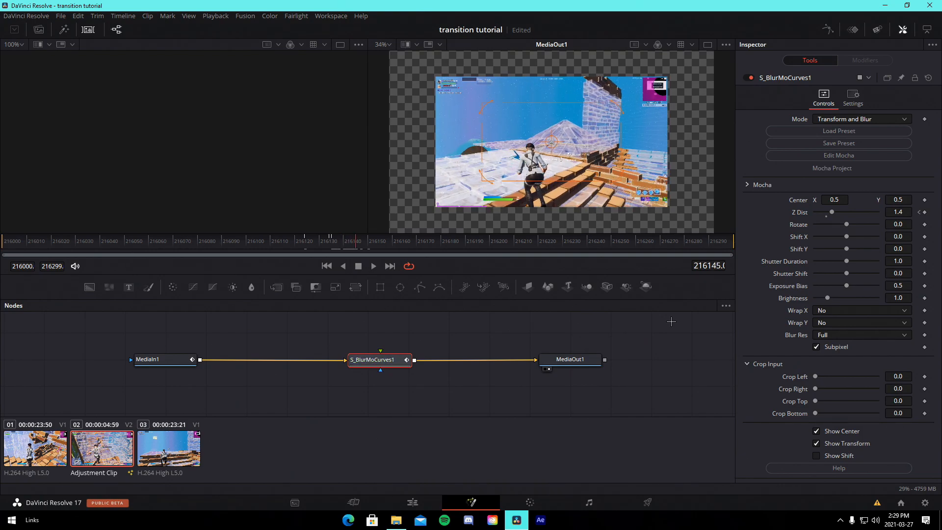
left_click(903, 212)
type("1")
key("Tab")
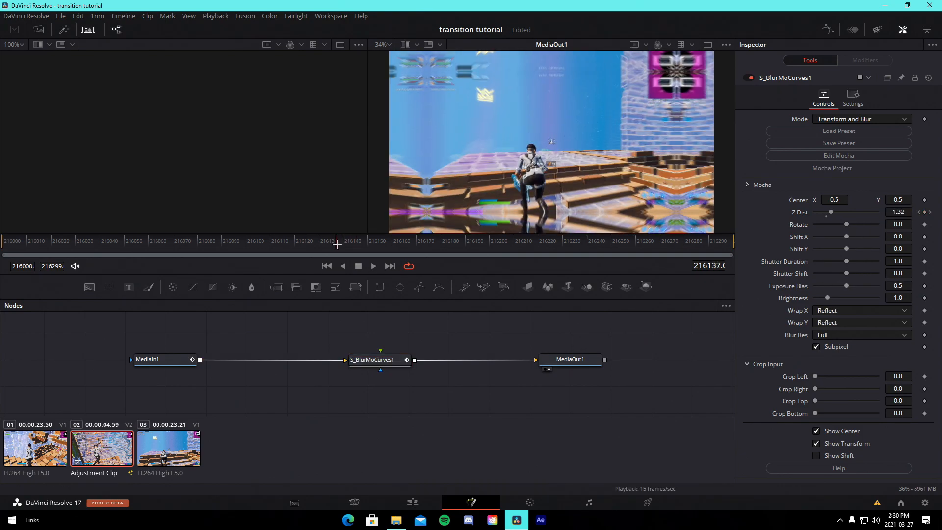
Display the S_BlurMoCurves1 Z Dist curve in the Spline editor and smooth all of its keyframes.
mouse_move(337, 245)
left_mouse_down()
mouse_move(349, 246)
mouse_move(330, 248)
left_mouse_up()
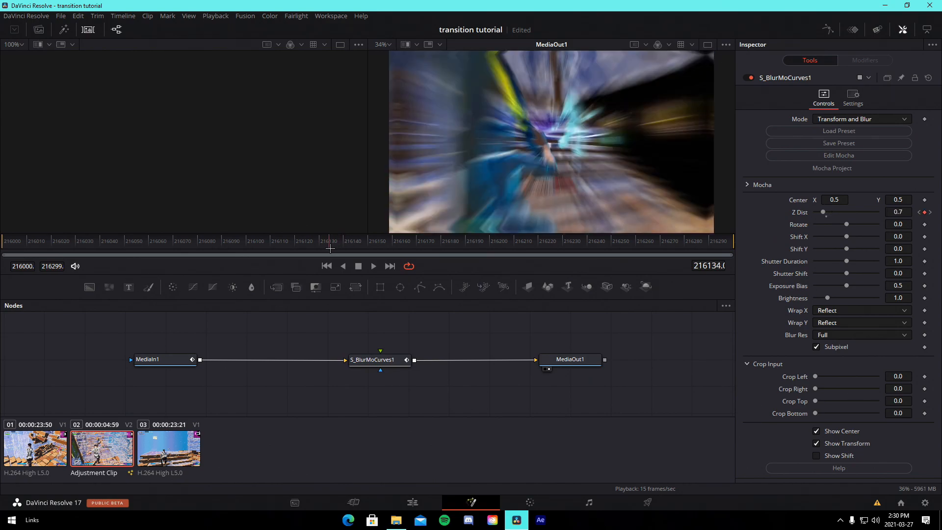
left_click(829, 29)
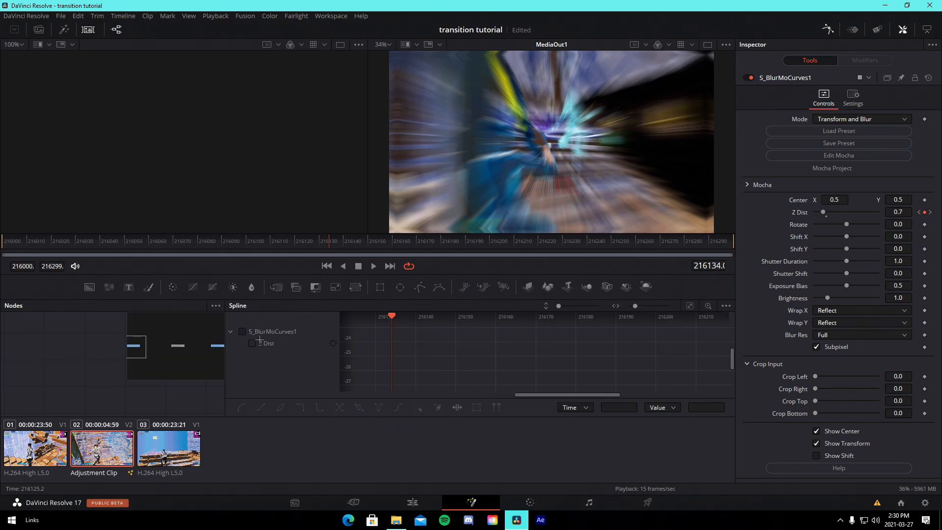
left_click(241, 331)
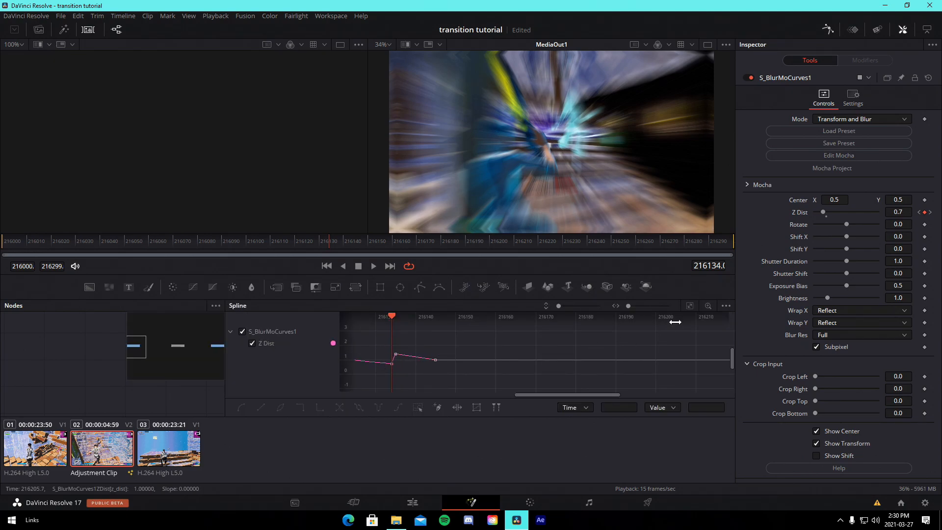
left_click(690, 305)
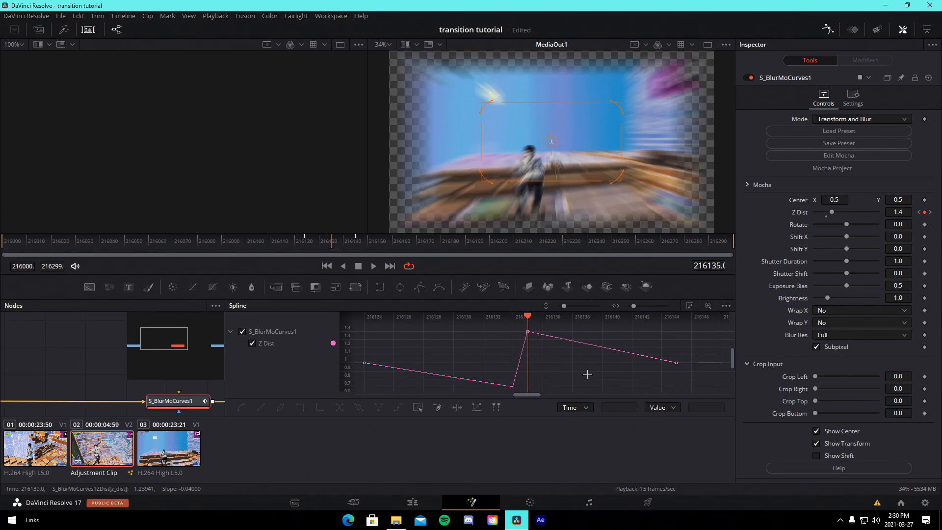
key("ctrl+a")
key("shift+s")
Reshape the Z Dist curve before the cut so it stays nearly flat from frame 216124 and drops steeply into frame 216134.
left_click(361, 366)
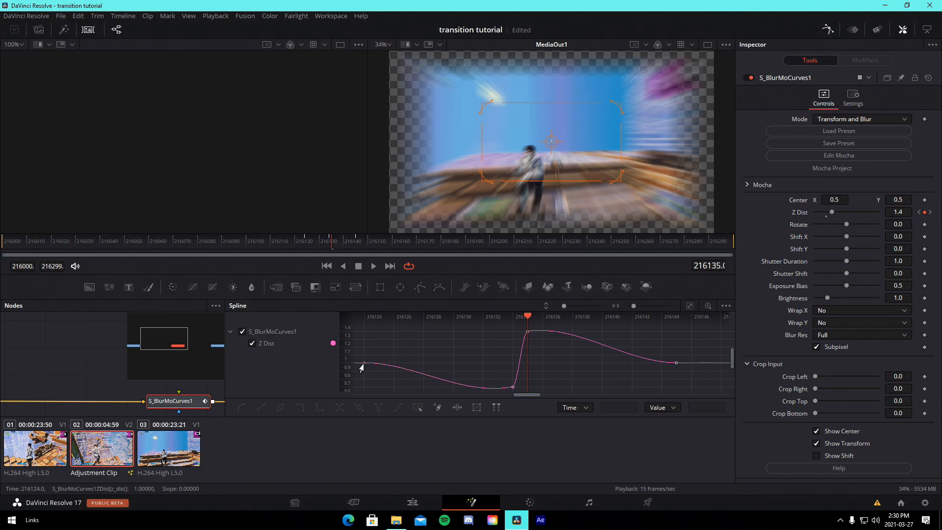
left_click_drag(361, 366, 531, 364)
left_click(512, 388)
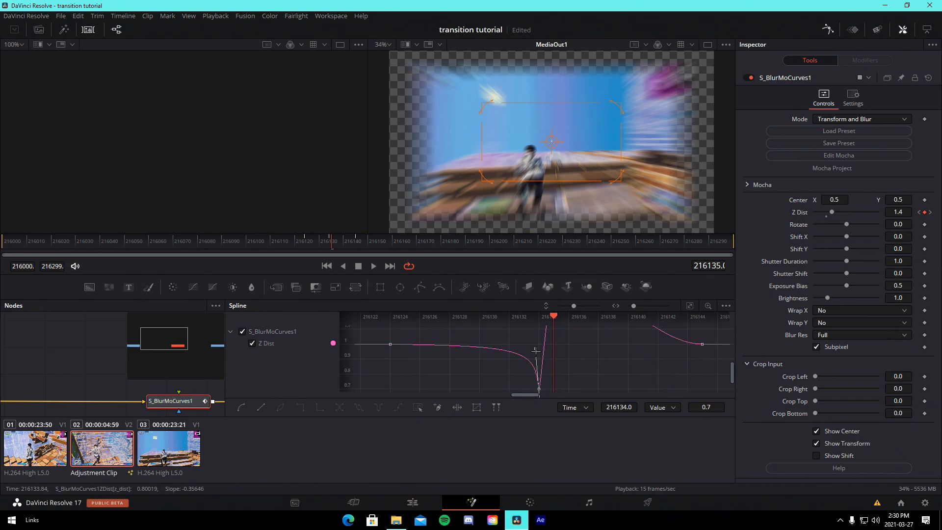
left_click_drag(535, 353, 512, 406)
Reshape the Z Dist curve after the cut so it falls steeply from frame 216135 and levels out towards frame 216145.
mouse_move(527, 362)
left_mouse_down()
mouse_move(522, 388)
mouse_move(545, 363)
left_mouse_up()
left_click(514, 351)
left_click_drag(545, 363, 501, 365)
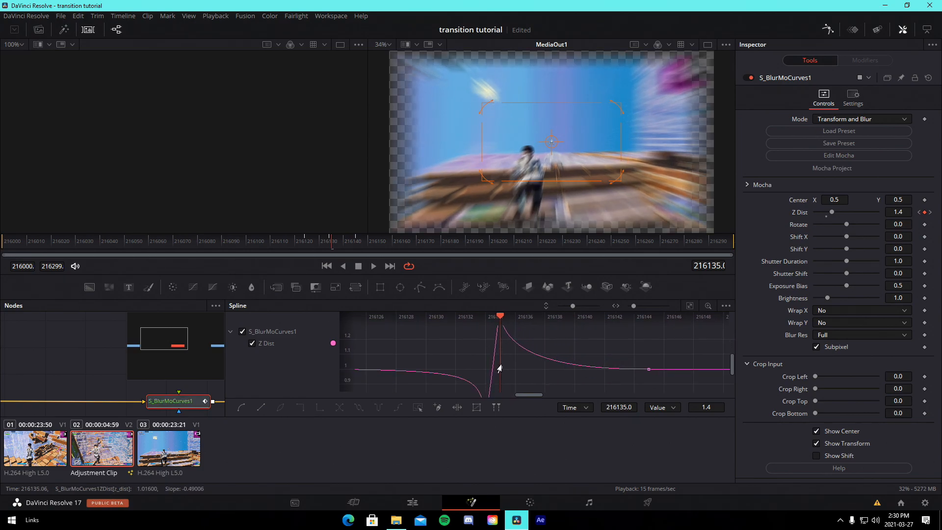
left_click(648, 369)
left_click_drag(610, 373, 543, 369)
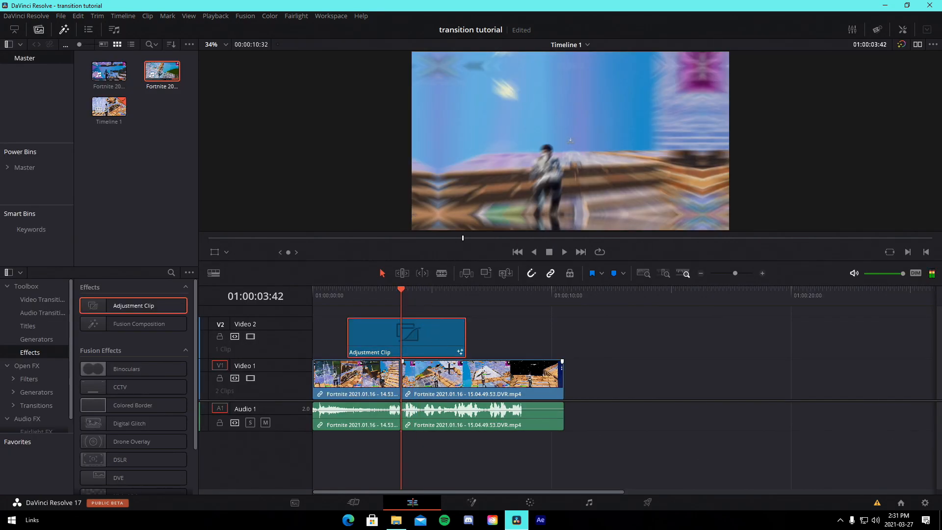
Reopen the adjustment clip's Fusion composition and set the Z Dist keyframe on frame 216134 to 1.4.
left_click(471, 501)
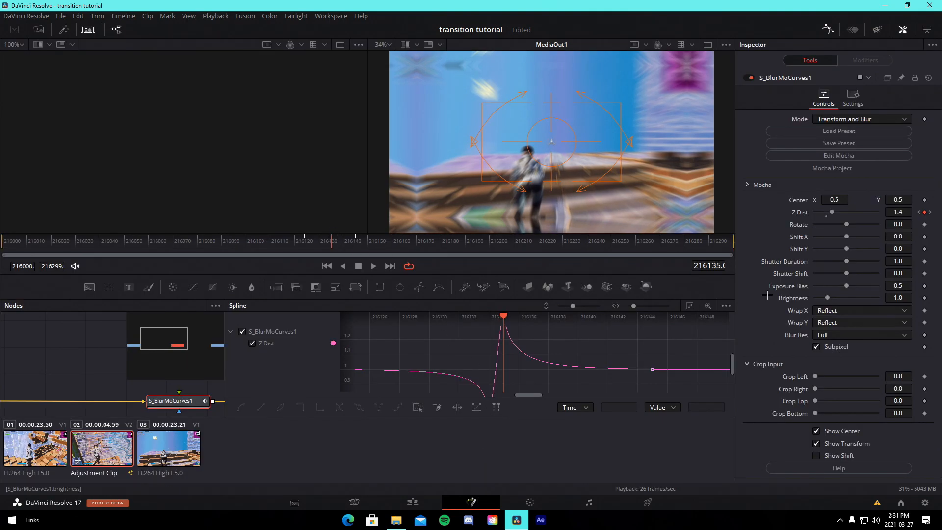
left_click(898, 212)
left_click(328, 242)
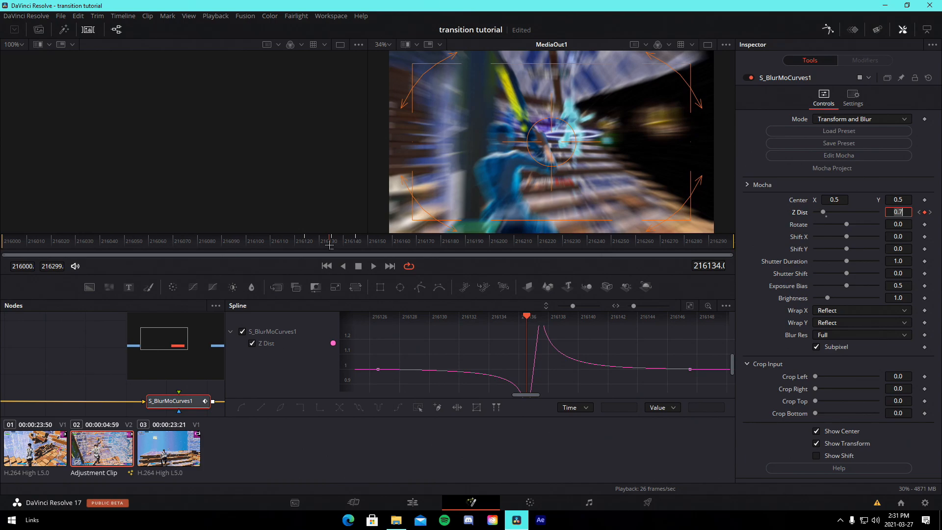
left_click_drag(331, 245, 330, 247)
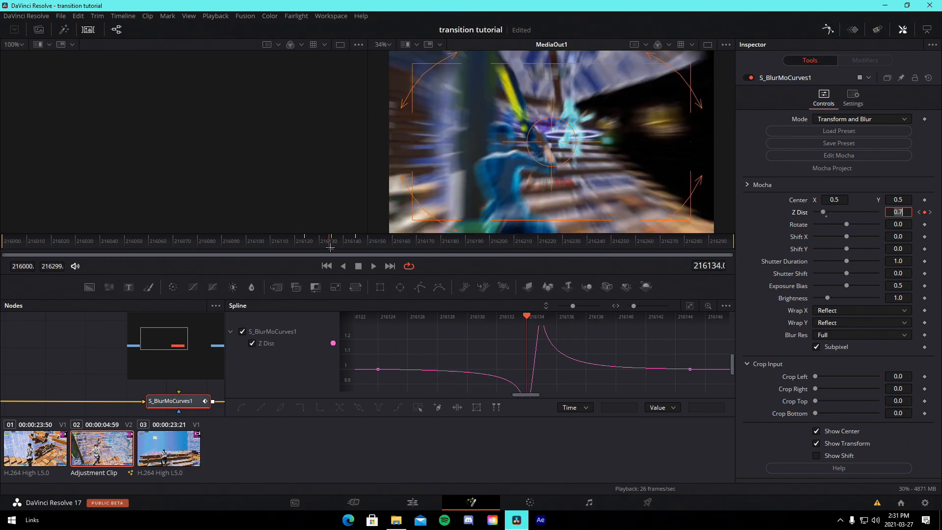
double_click(900, 212)
type("1")
key("Tab")
Set the Z Dist keyframe on frame 216135 to 0.7.
left_click(332, 243)
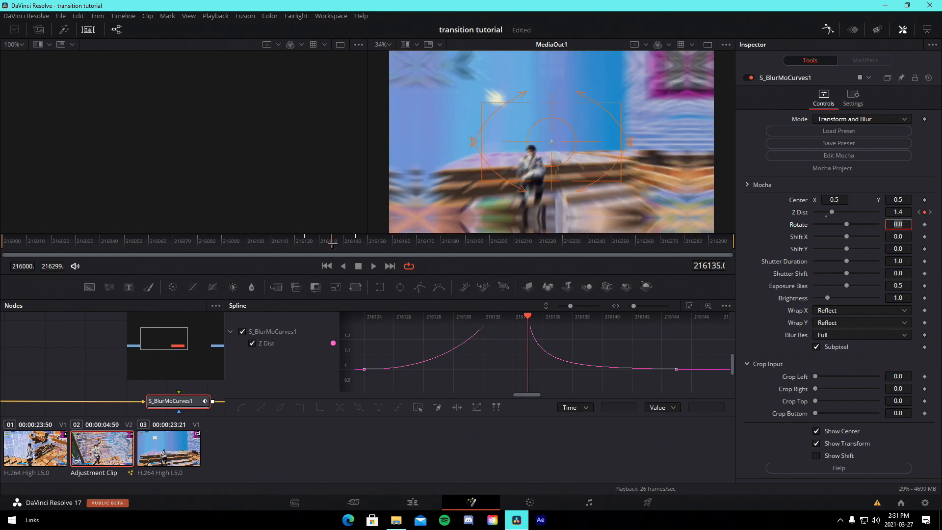
double_click(900, 212)
type("0.7")
key("Return")
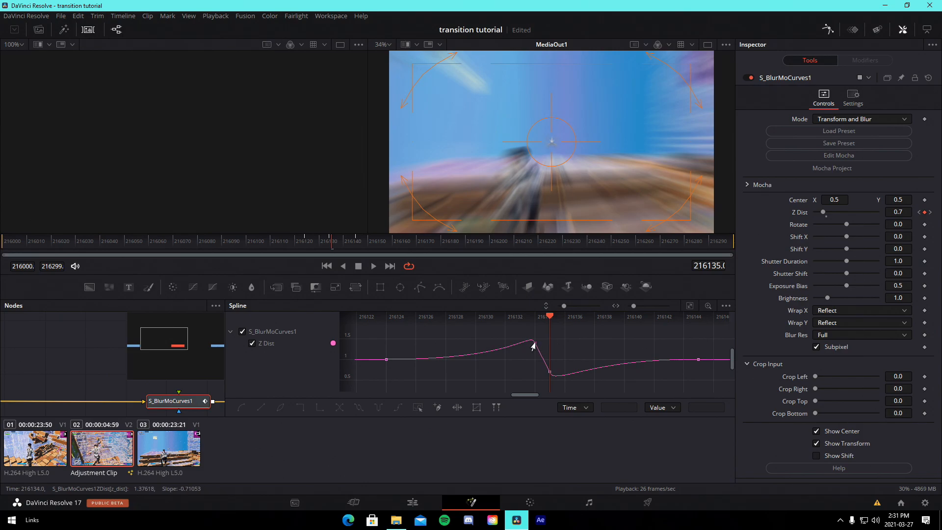
Reshape the Z Dist curve to rise steeply into frame 216134 and level out quickly after frame 216135, and save the project.
left_click(535, 340)
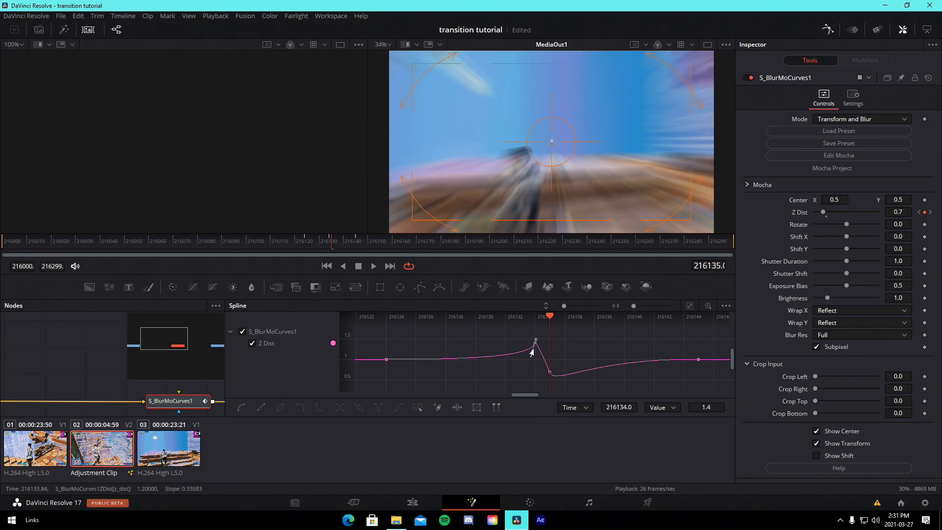
left_click(386, 359)
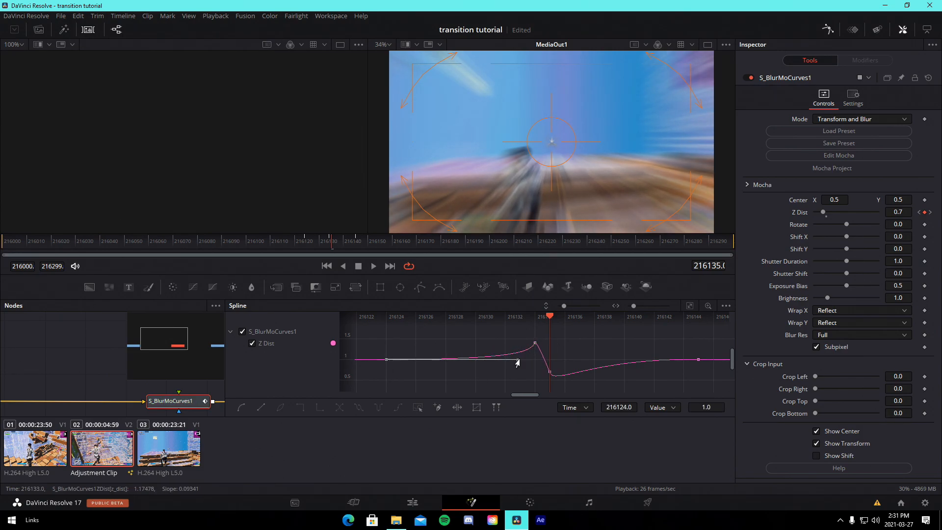
left_click_drag(518, 360, 550, 365)
left_click(549, 372)
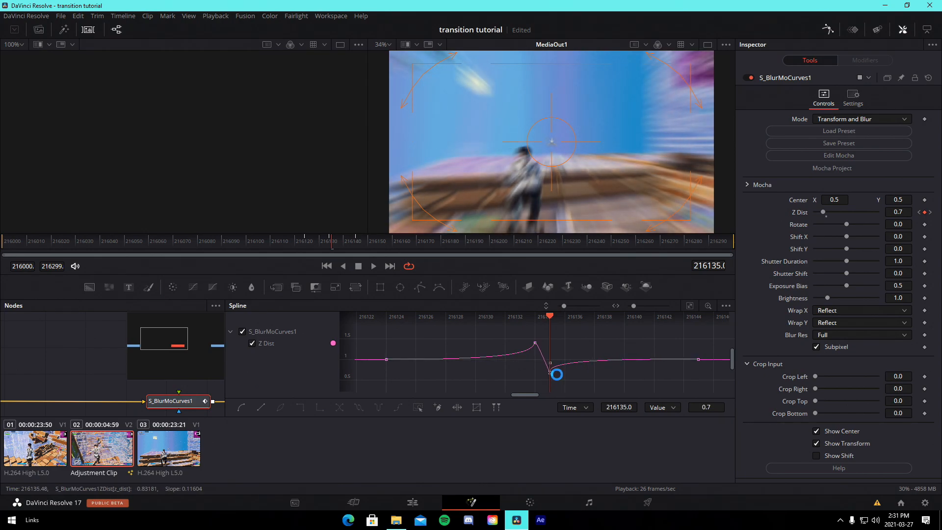
key("ctrl+s")
left_click_drag(549, 315, 505, 316)
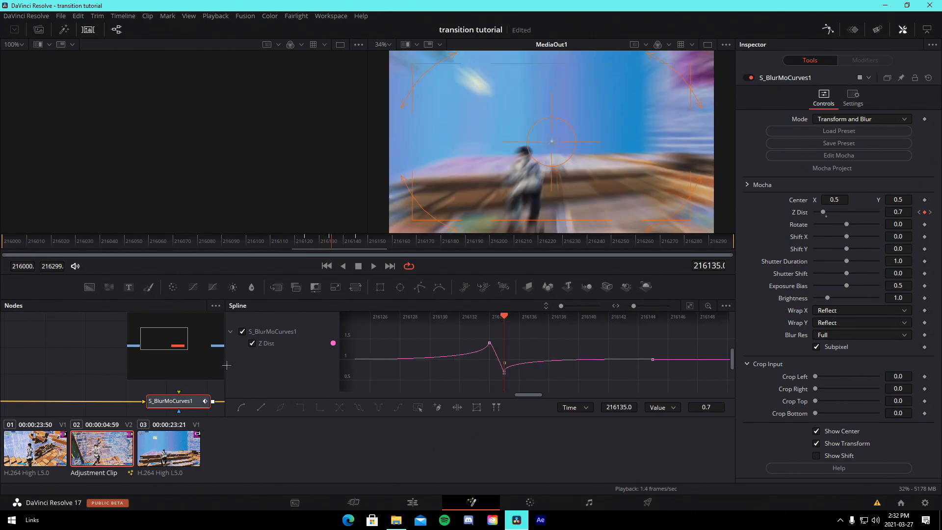
Widen the node area and delete the S_BlurMoCurves1 node between MediaIn1 and MediaOut1.
left_click_drag(226, 364, 500, 374)
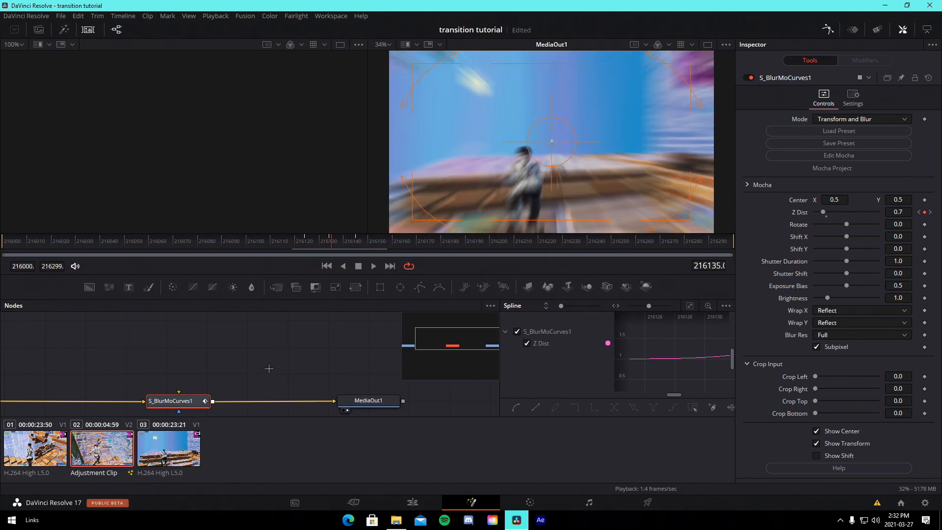
left_click_drag(286, 365, 372, 333)
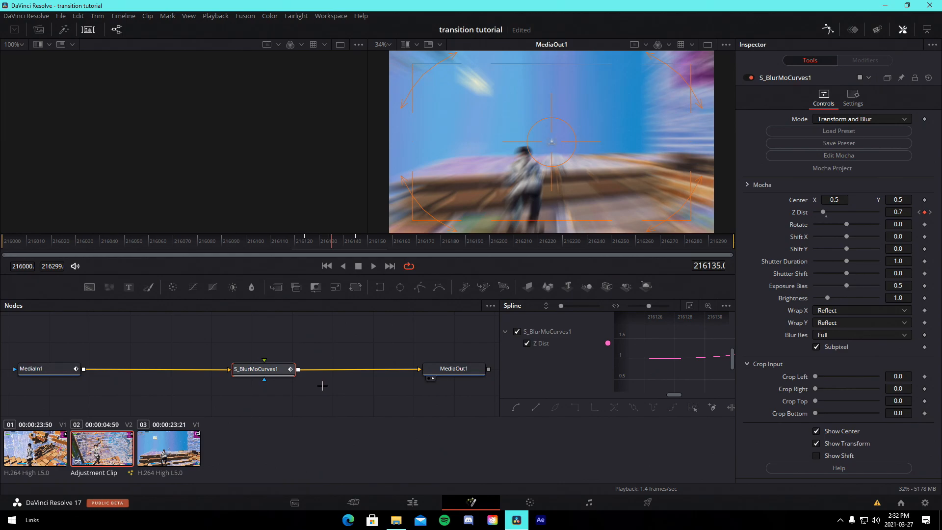
key("Delete")
Add a fresh S_BlurMoCurves node between MediaIn1 and MediaOut1.
key("shift+space")
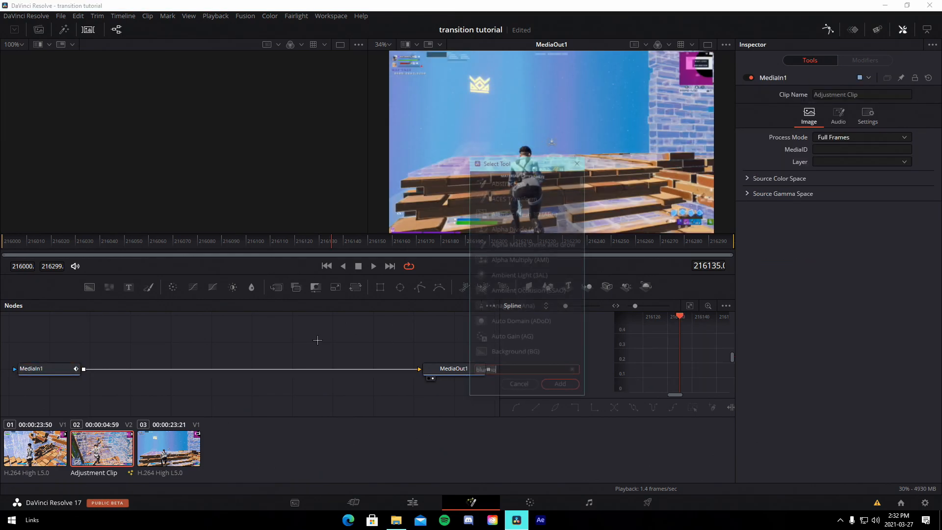
type("blur,mo")
key("BackSpace")
key("BackSpace")
key("BackSpace")
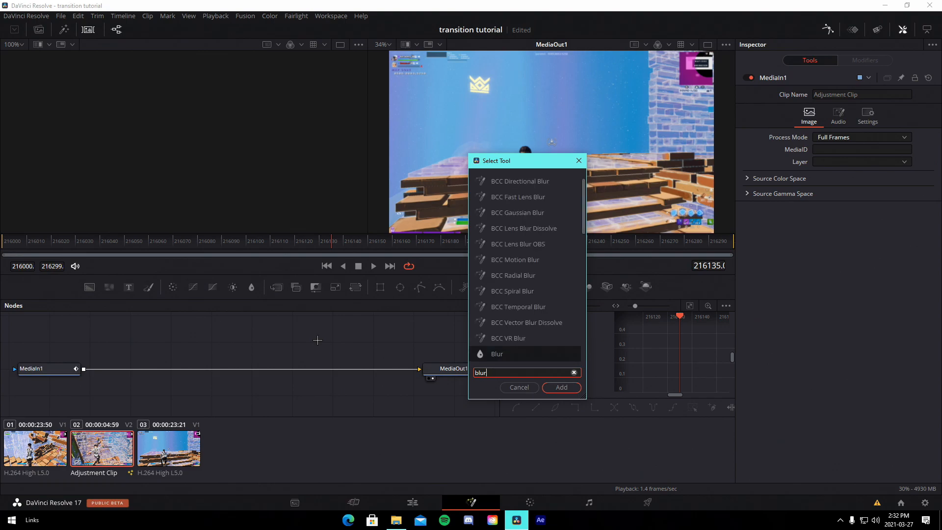
type("mo")
left_click(559, 386)
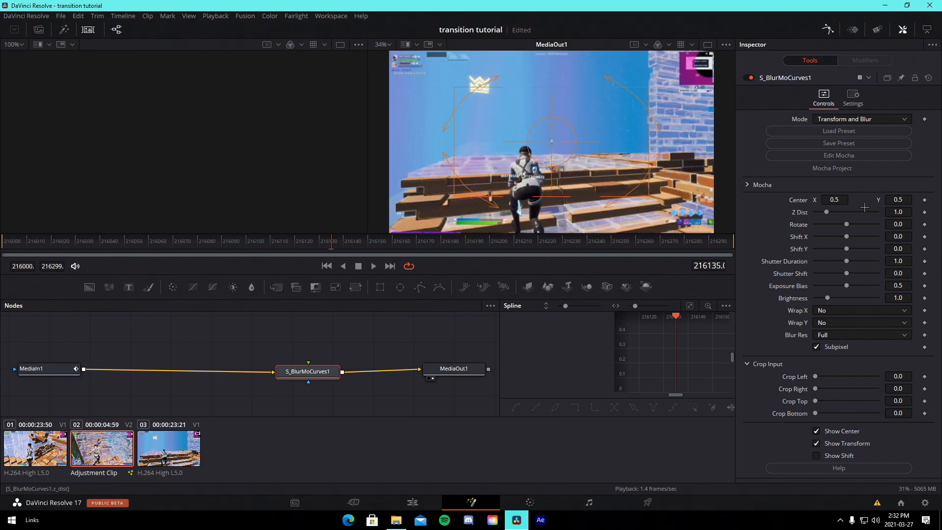
Keyframe Shift X at 0.5 and Z Dist at 0.9 on frame 216134, the last frame before the cut.
left_click_drag(331, 240, 330, 241)
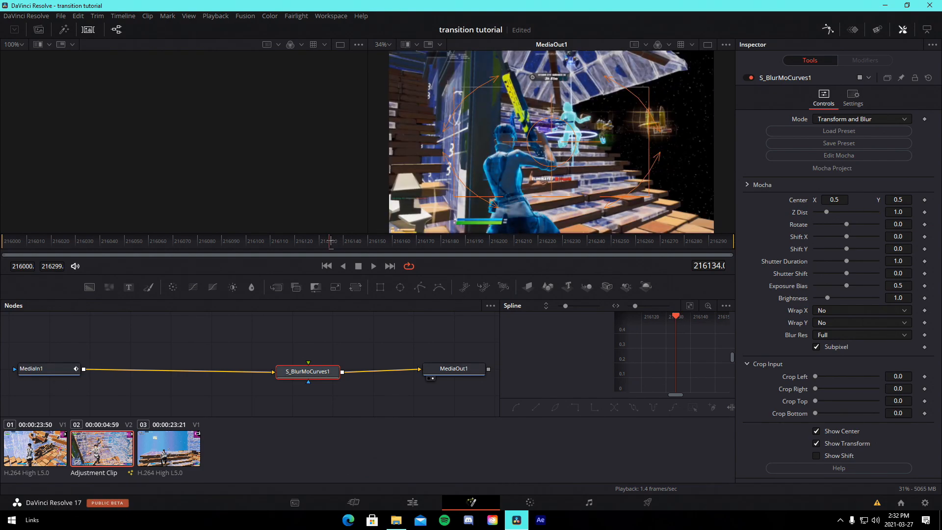
left_click_drag(839, 236, 886, 249)
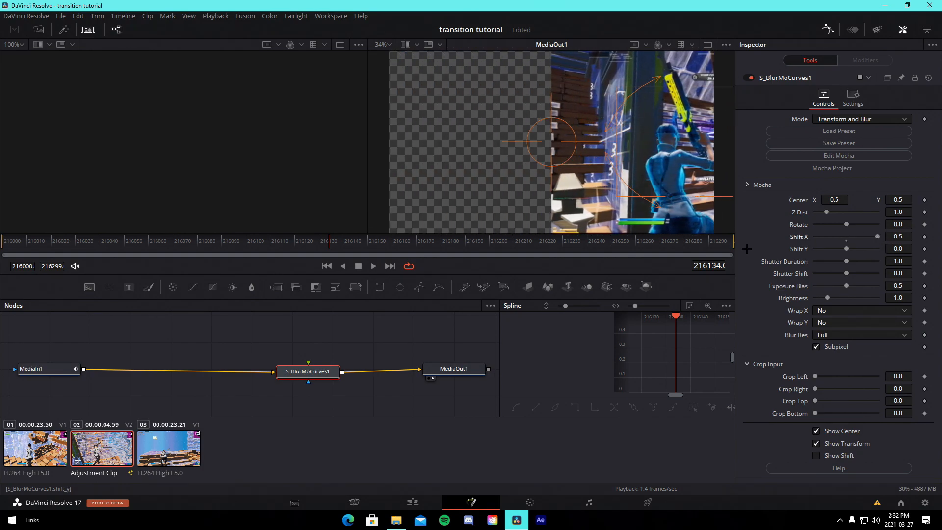
left_click(924, 237)
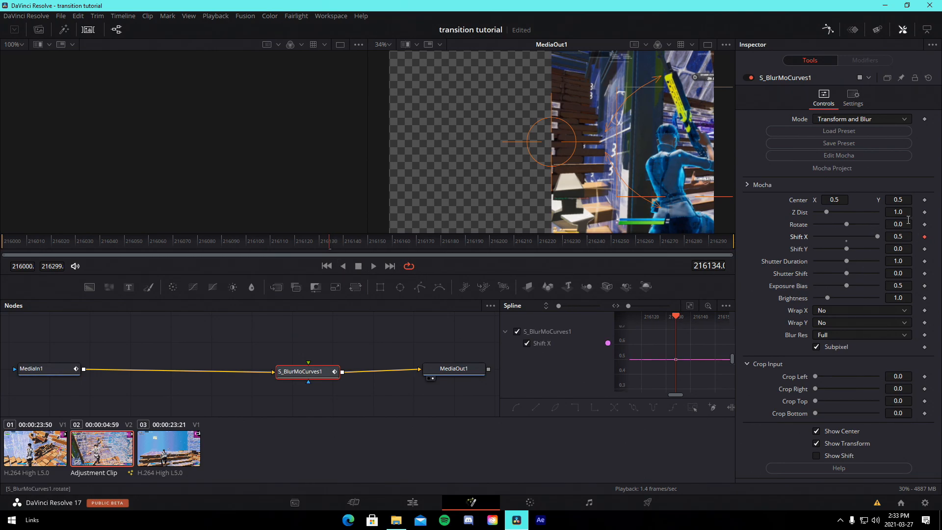
left_click(895, 212)
type("0.9")
key("Tab")
left_click(924, 212)
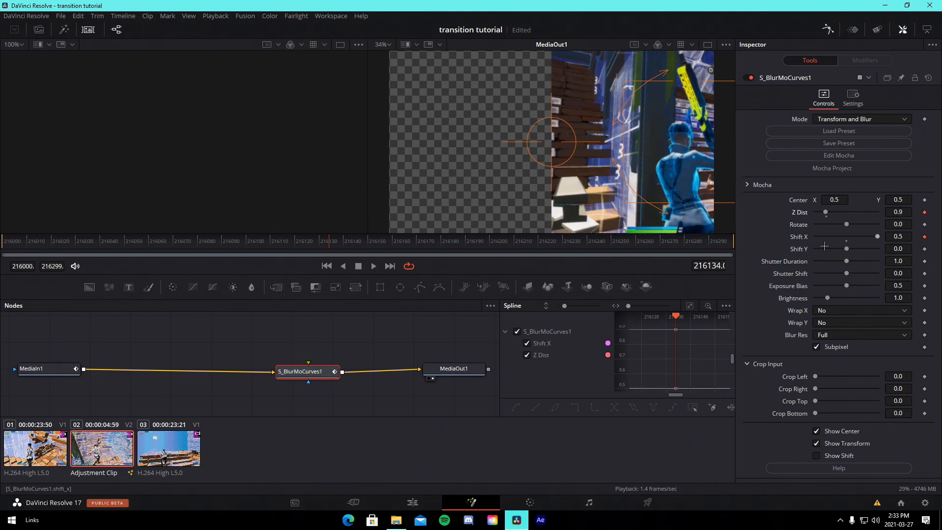
Keyframe Shift X at 0 and Z Dist at 1 on frame 216124, ten frames before the first keyframes.
key("Left")
key("Left")
key("Left")
key("Left")
key("Left")
key("Left")
key("Left")
key("Left")
key("Left")
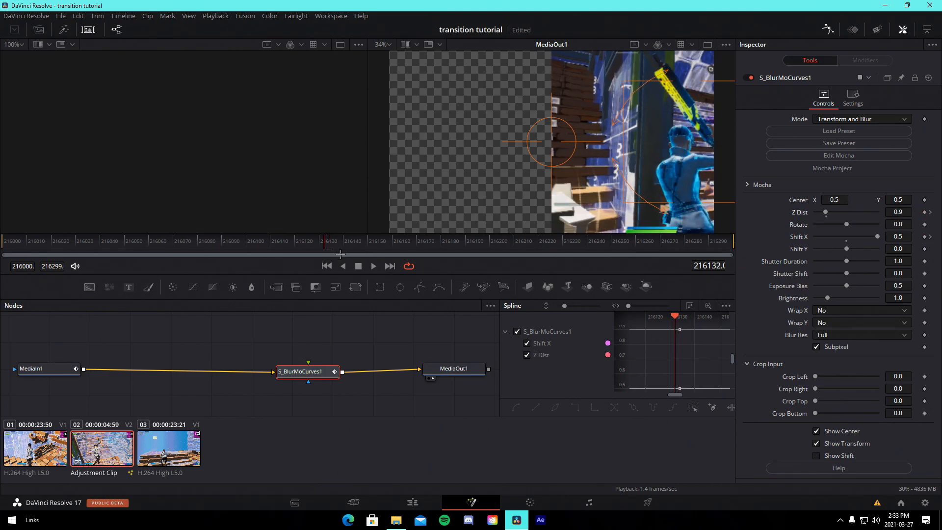
key("Left")
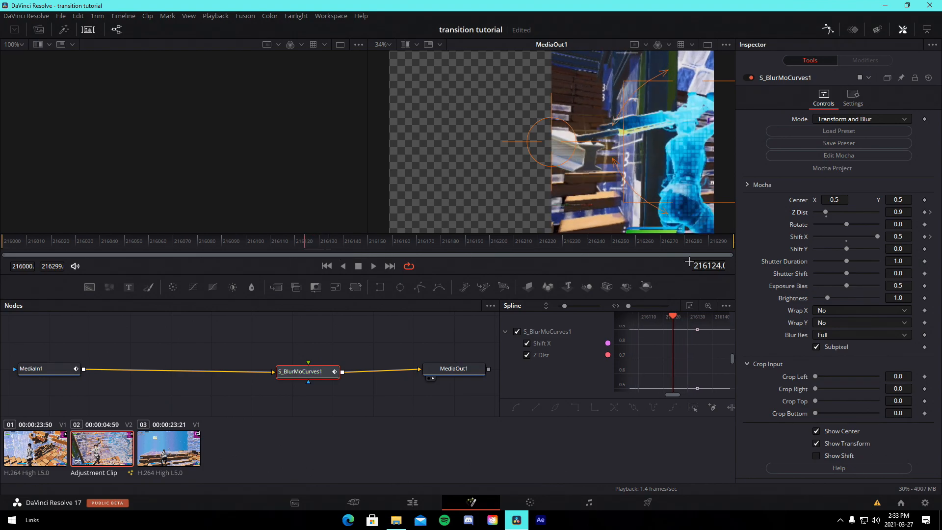
type("0")
key("Tab")
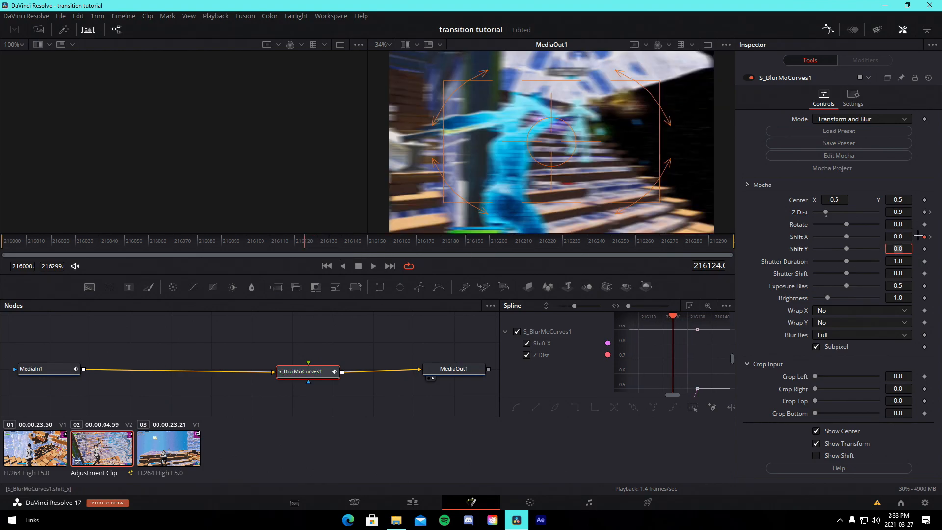
left_click(899, 212)
type("1")
key("Tab")
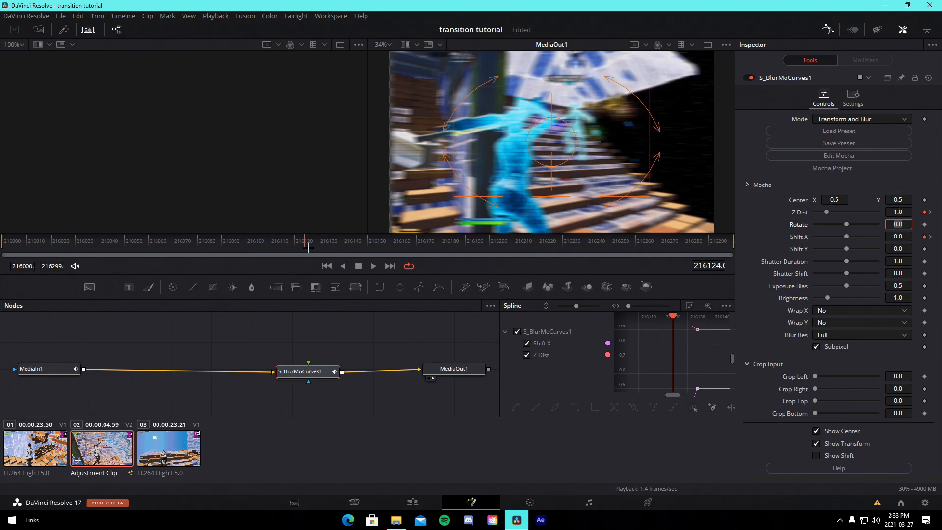
Keyframe Shift X at -0.5 and Z Dist at 1.1 on frame 216135, the first frame after the cut.
left_click_drag(308, 248, 329, 256)
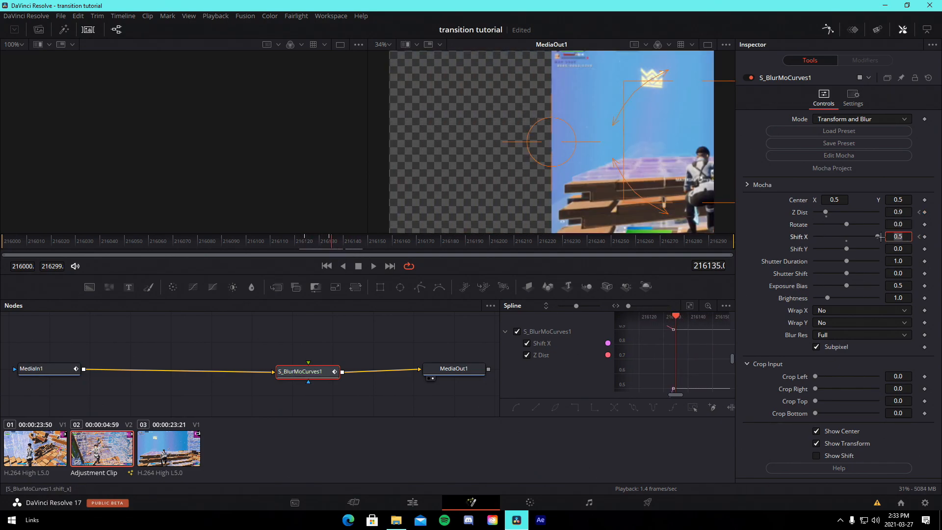
left_click_drag(880, 236, 791, 239)
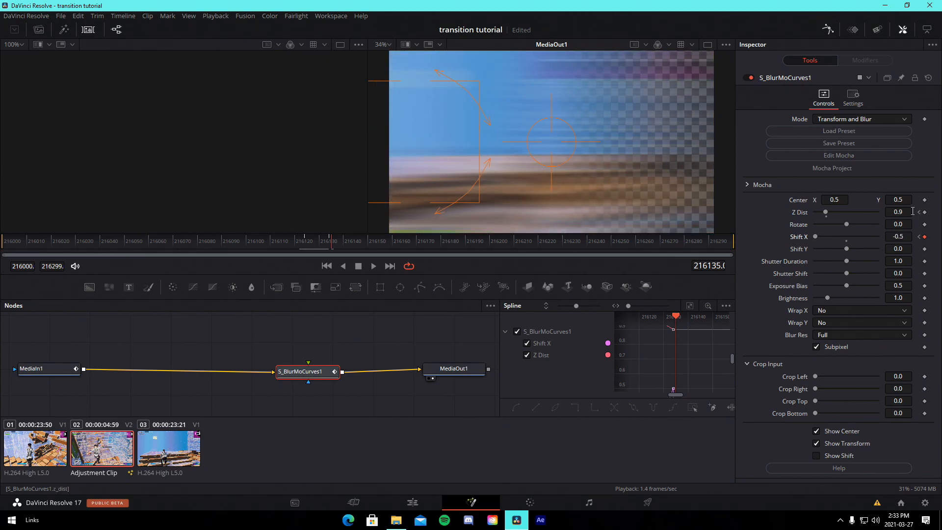
left_click_drag(910, 212, 915, 247)
type("1.1")
key("Tab")
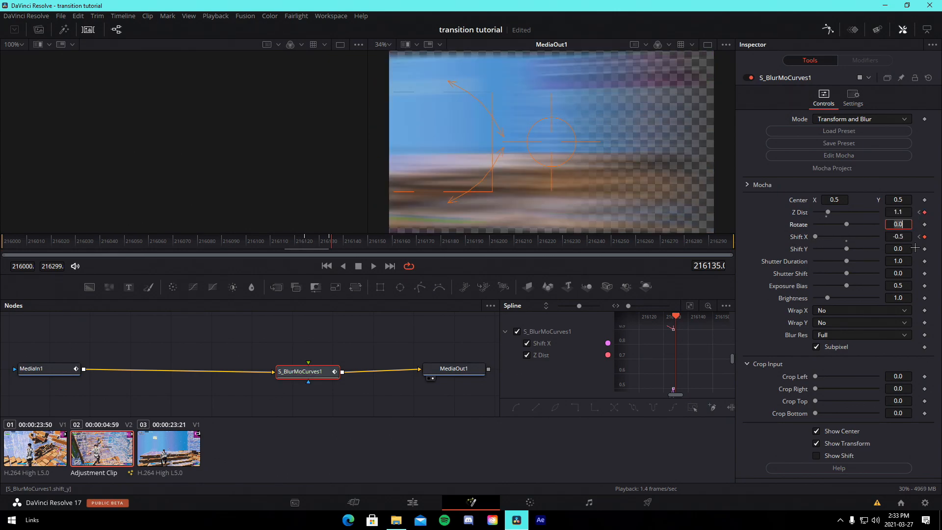
Keyframe Z Dist at 1 and Shift X at 0 on frame 216145, and save the project.
mouse_move(317, 242)
left_mouse_down()
mouse_move(306, 245)
mouse_move(353, 252)
mouse_move(331, 251)
left_mouse_up()
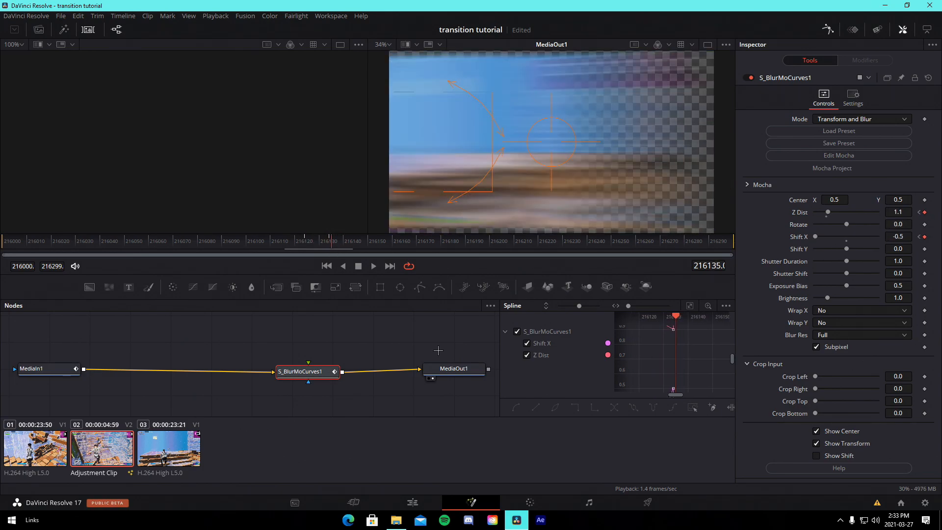
key("space")
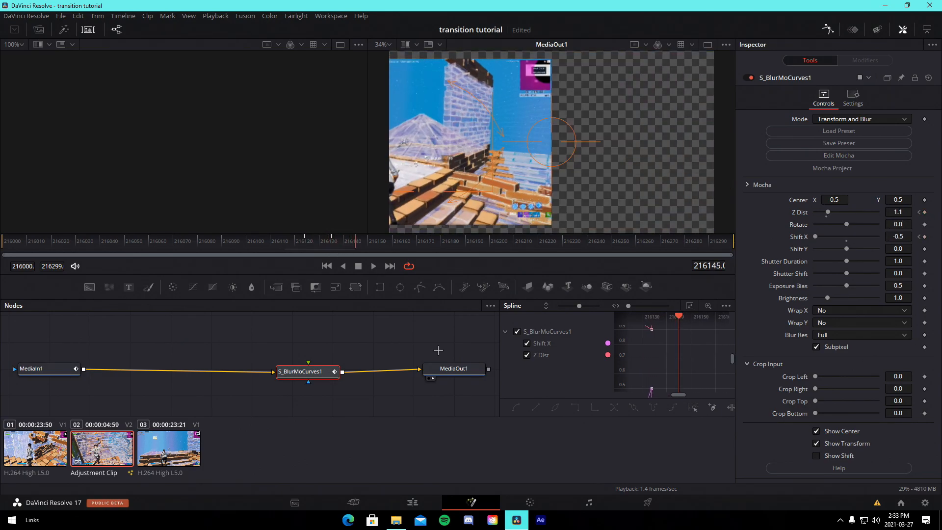
type("0.001")
key("Tab")
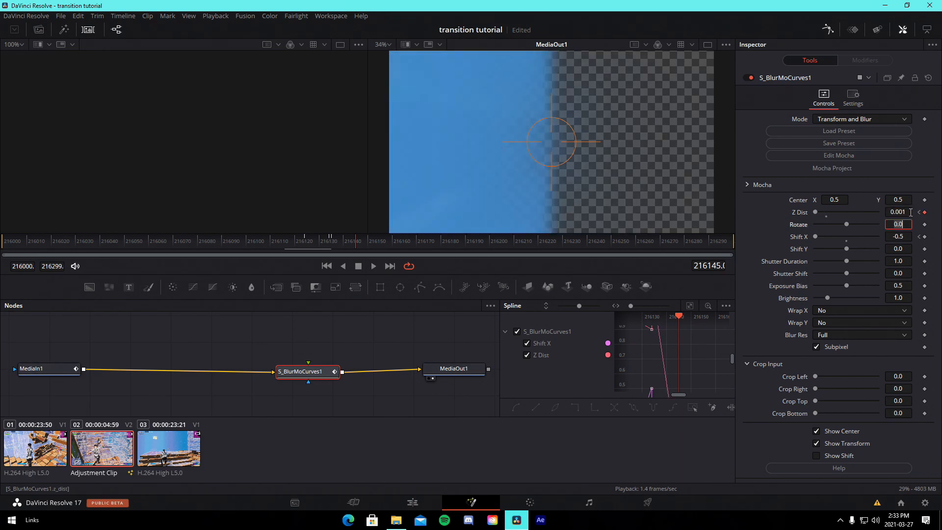
type("1")
key("Tab")
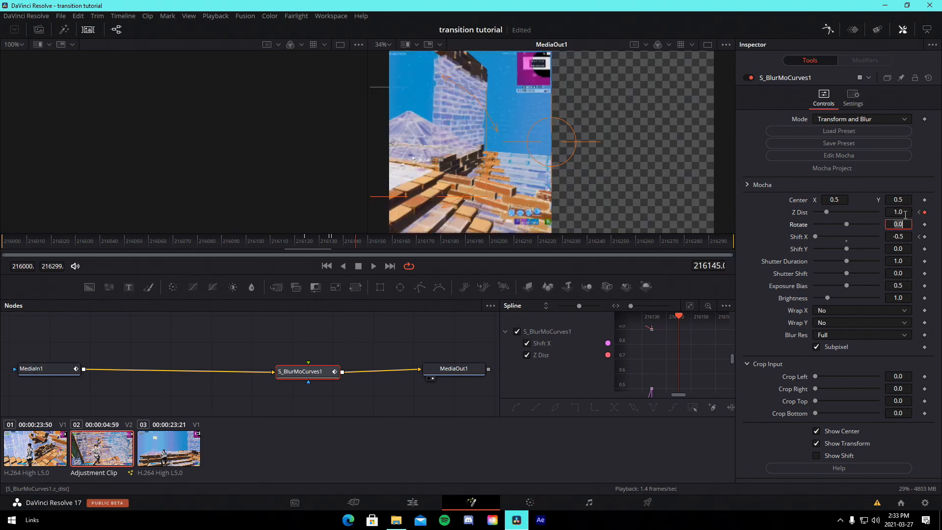
key("Tab")
type("0")
key("Tab")
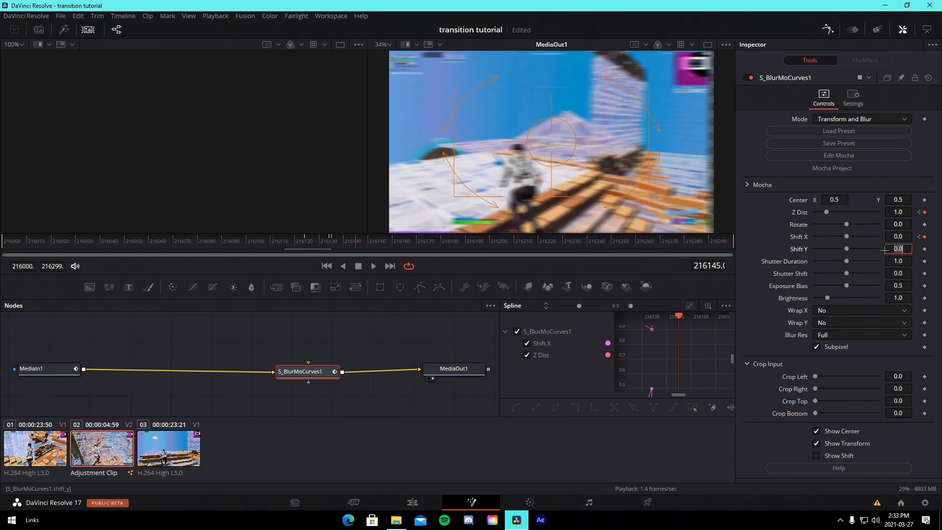
key("ctrl+s")
Set both Wrap X and Wrap Y of the S_BlurMoCurves1 node to Reflect.
left_click(278, 241)
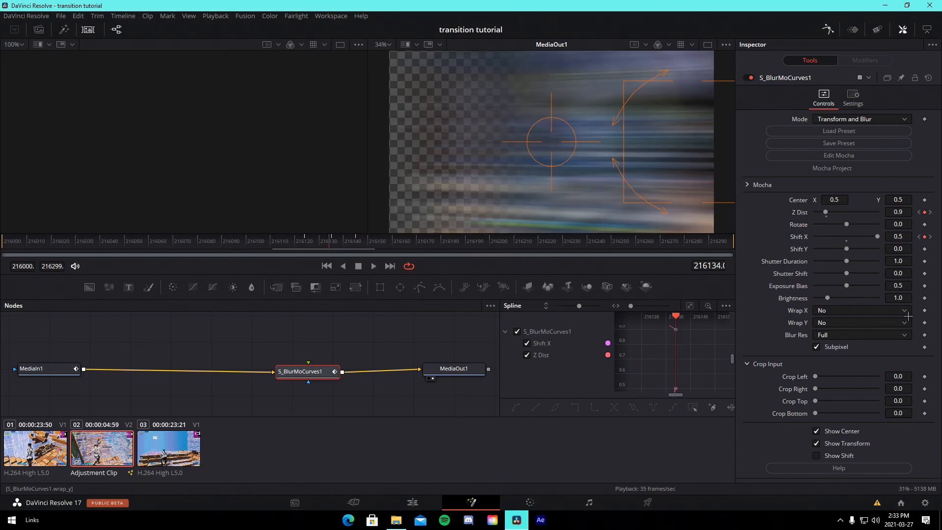
left_click(852, 315)
left_click(834, 322)
left_click(853, 322)
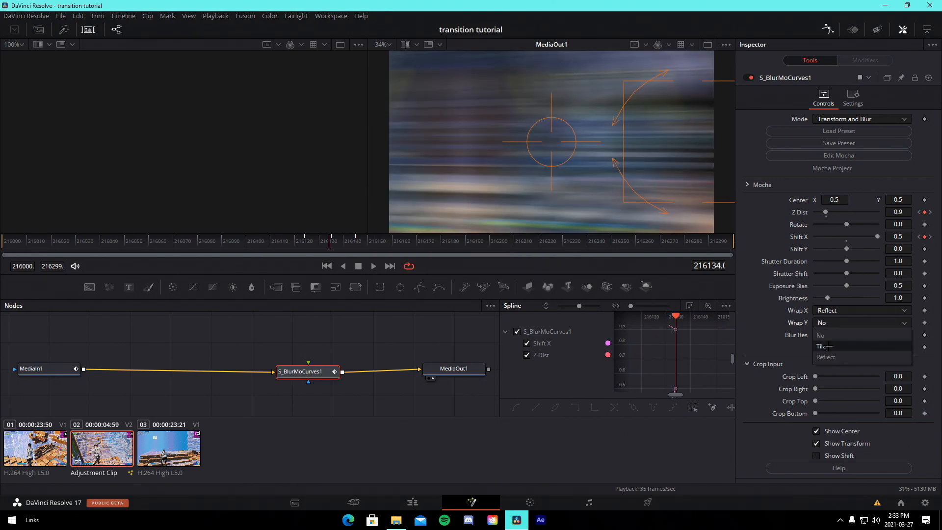
left_click(834, 335)
Play back and scrub through the slide transition across the cut to check its motion.
left_click(287, 245)
key("space")
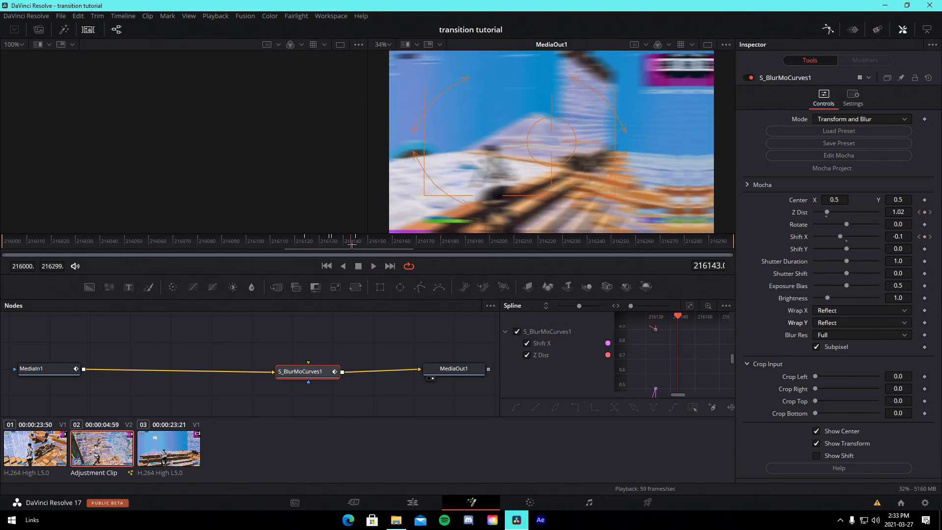
left_click(367, 241)
left_click_drag(368, 241, 326, 251)
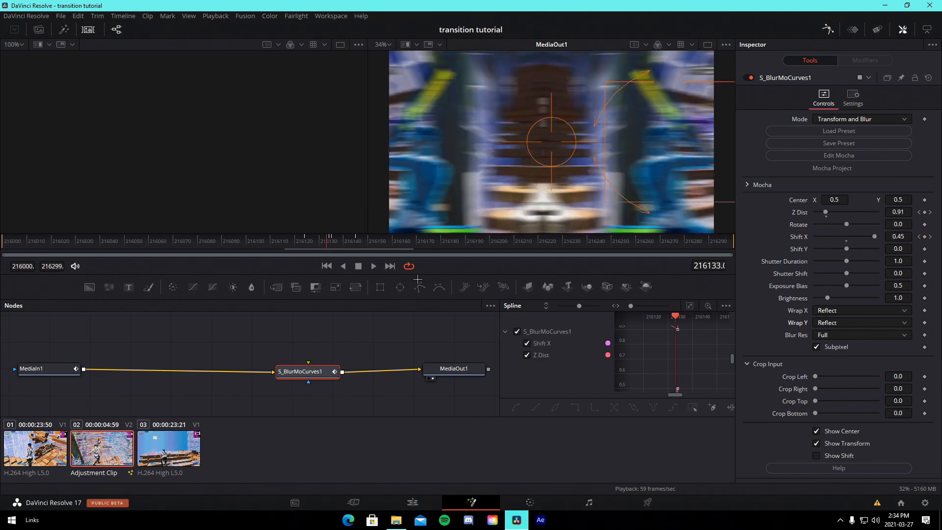
Enlarge the Spline editor and display only the Z Dist curve, fitted to the view.
left_click_drag(500, 358, 319, 358)
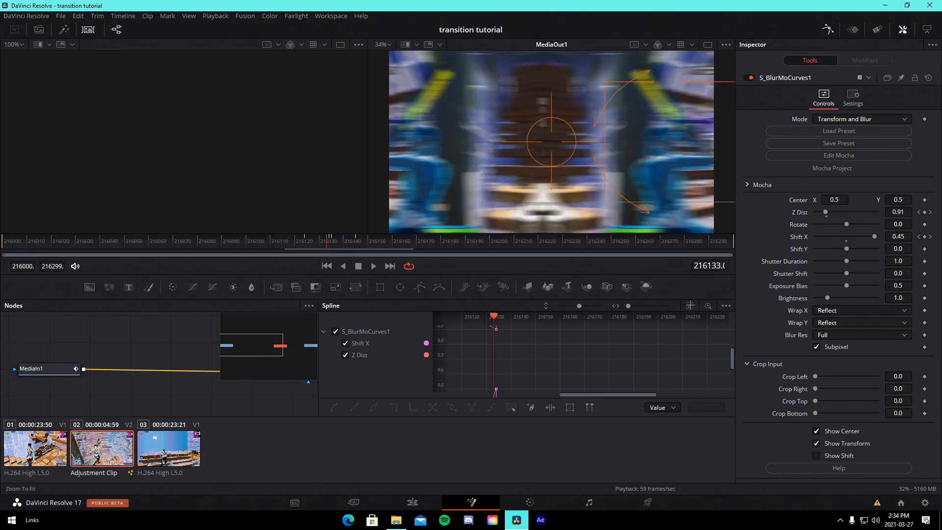
left_click(346, 343)
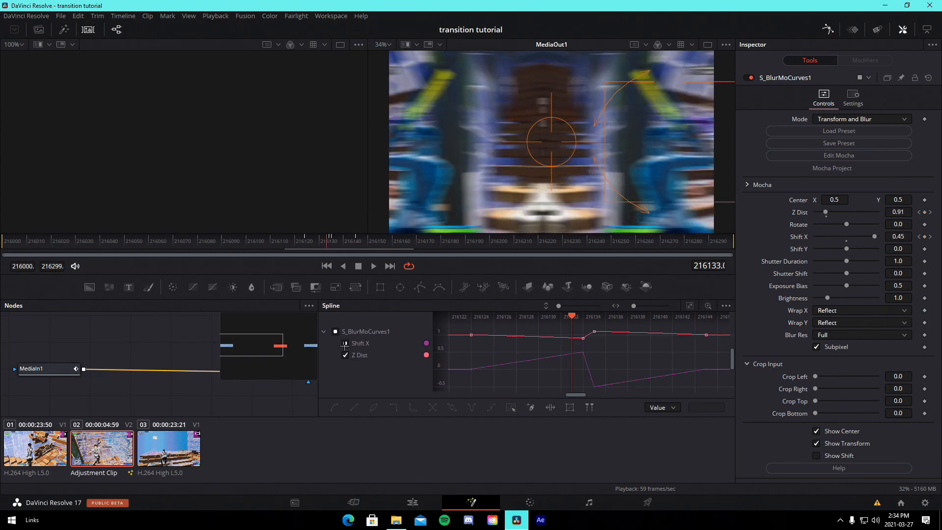
left_click(345, 343)
left_click(345, 343)
left_click_drag(539, 352, 530, 385)
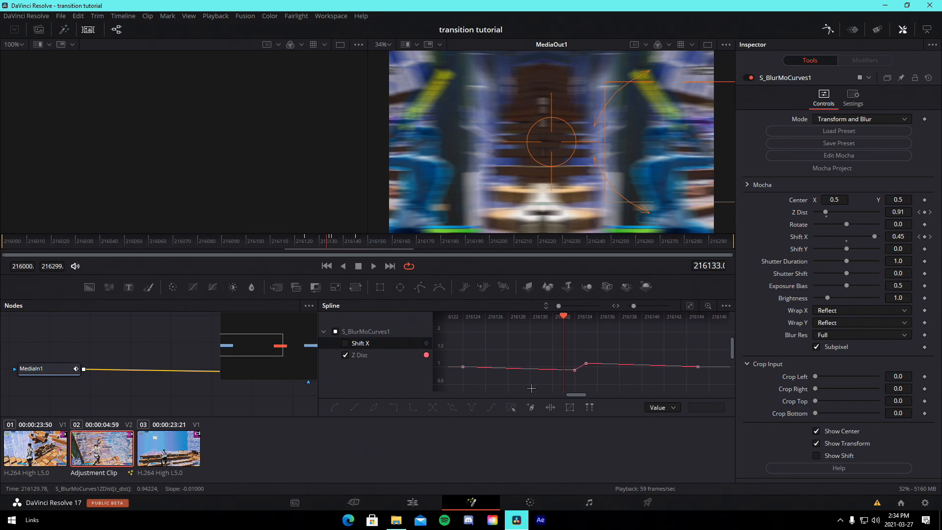
left_click(690, 305)
Smooth all keyframes of the Z Dist curve and save the project.
left_click_drag(470, 361, 505, 370)
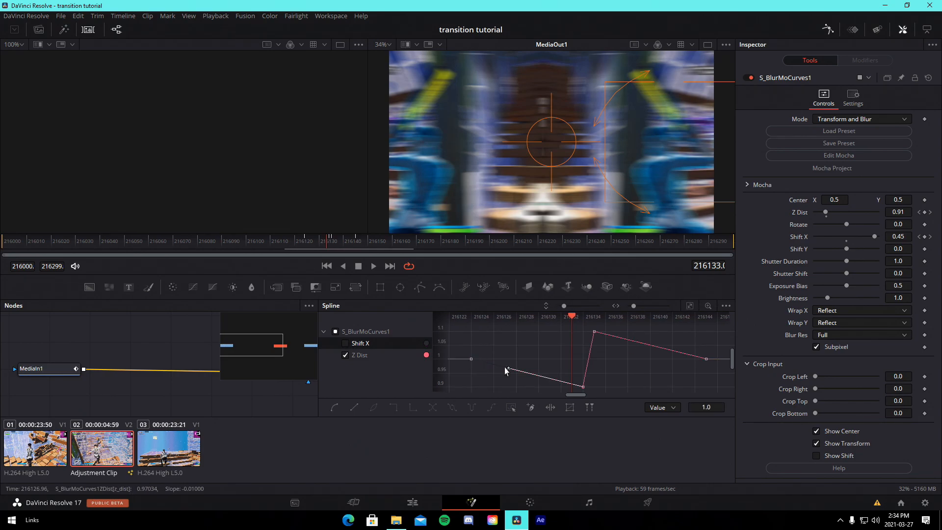
key("ctrl+a")
key("ctrl+s")
key("shift+s")
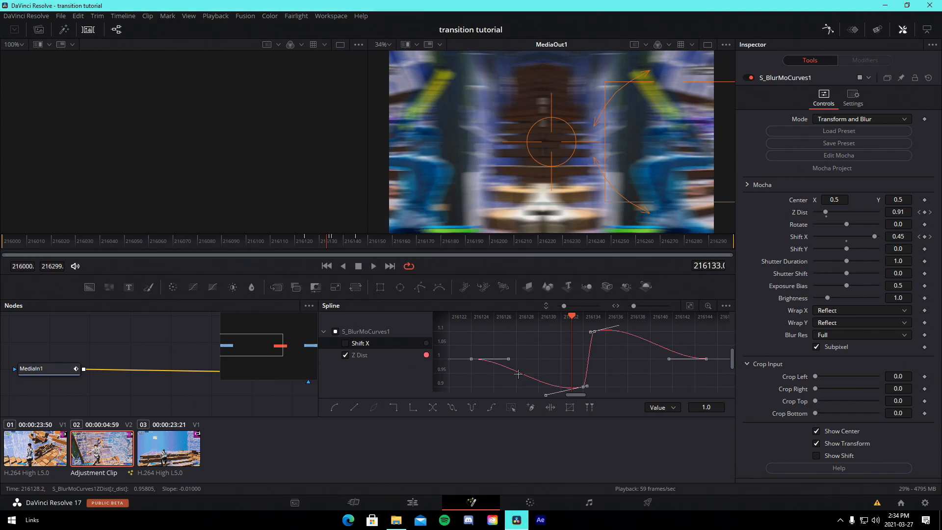
Pull the Z Dist curve's handles in toward the cut for a steep ramp on both sides, and save the project.
mouse_move(556, 362)
left_mouse_down()
mouse_move(521, 361)
mouse_move(559, 362)
left_mouse_up()
key("ctrl+a")
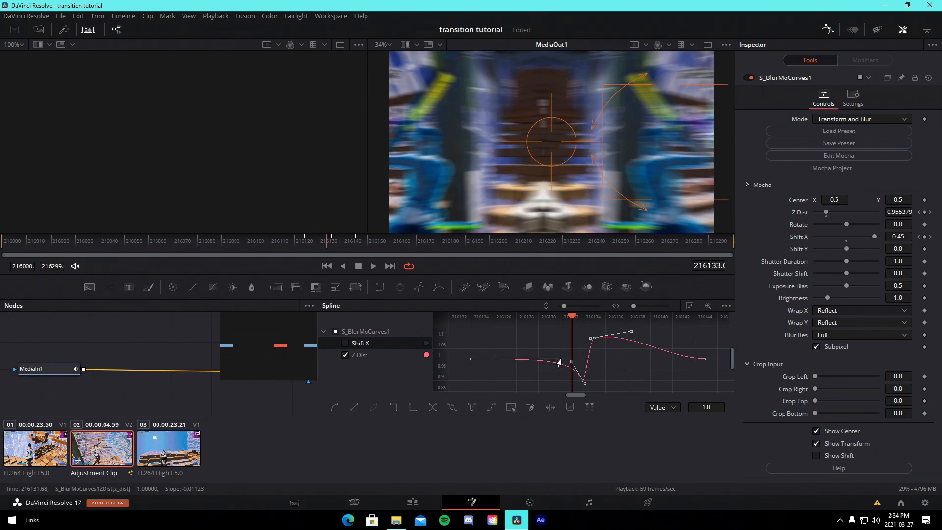
left_click_drag(631, 331, 605, 352)
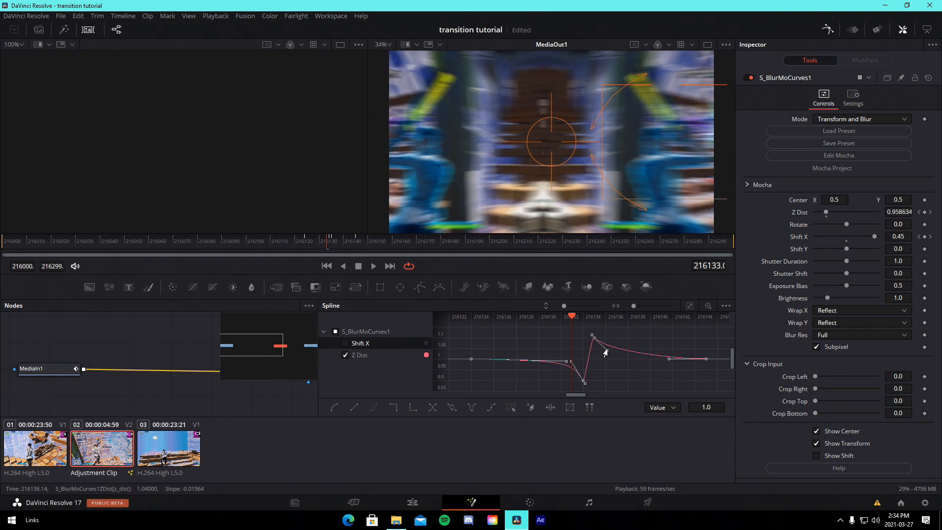
left_click_drag(669, 359, 602, 356)
key("ctrl+s")
Display only the Shift X curve, smooth its keyframes and pull their handles toward the cut for a steep ramp.
left_click(345, 343)
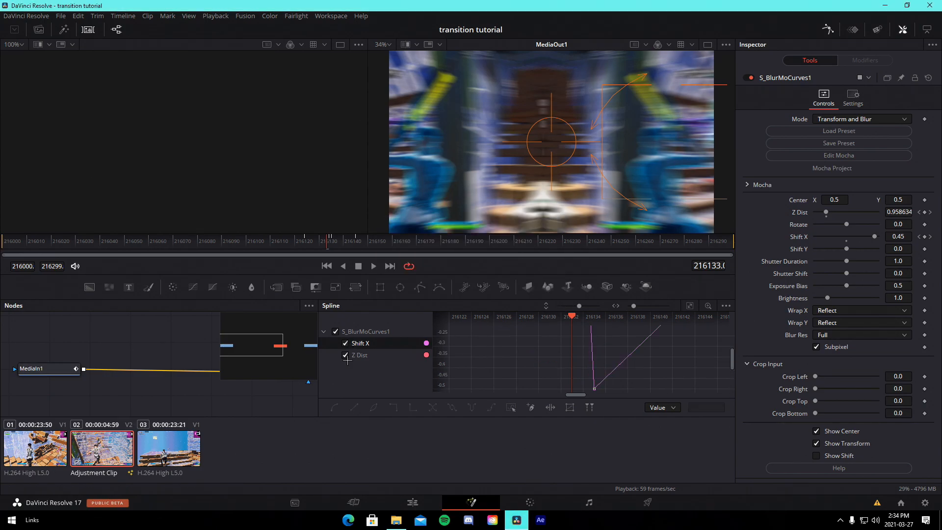
left_click(345, 355)
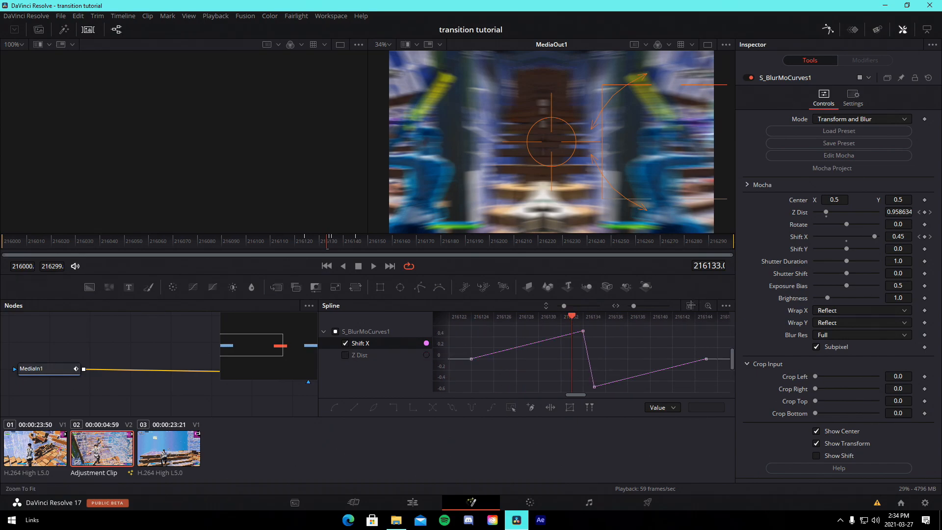
left_click_drag(509, 352, 577, 359)
key("ctrl+s")
key("shift+s")
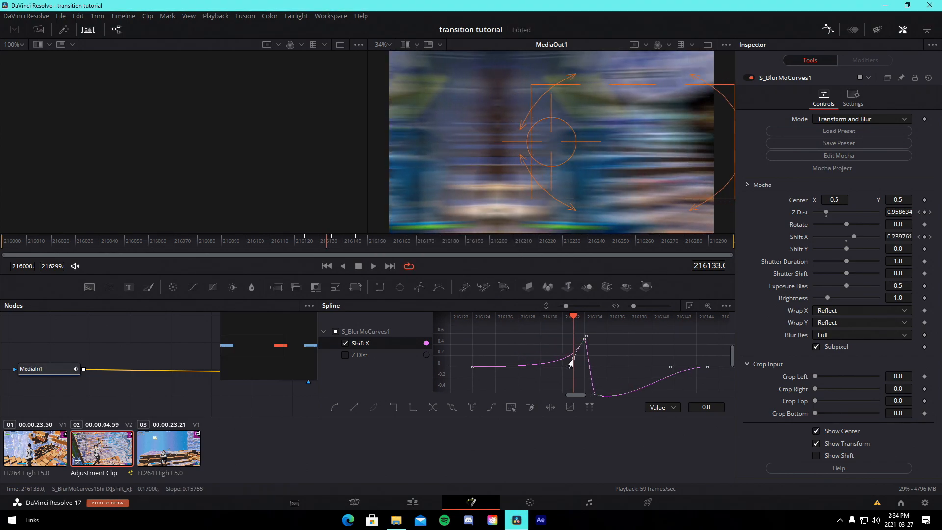
scroll(601, 379, "down", 1)
left_click_drag(627, 389, 598, 365)
key("ctrl+s")
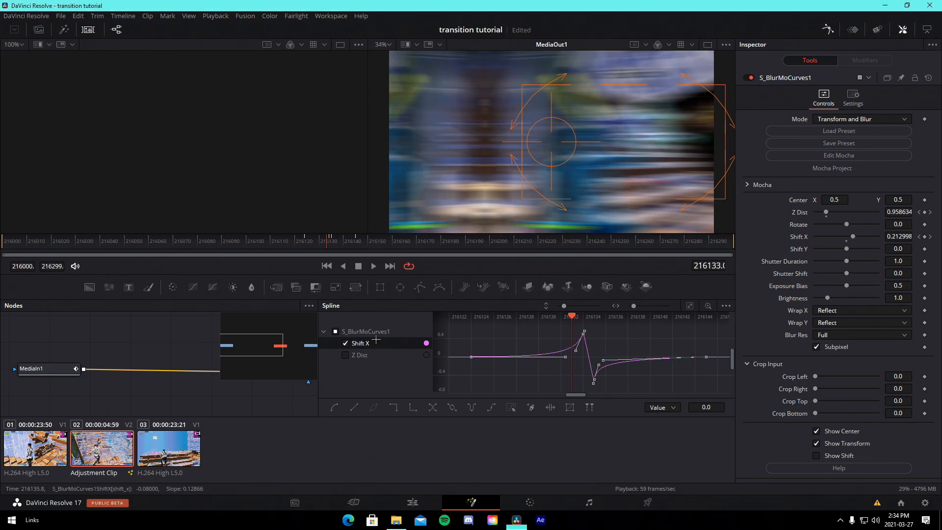
Return to the Edit page and play back the finished slide transition from before the cut.
left_click(263, 243)
key("shift+4")
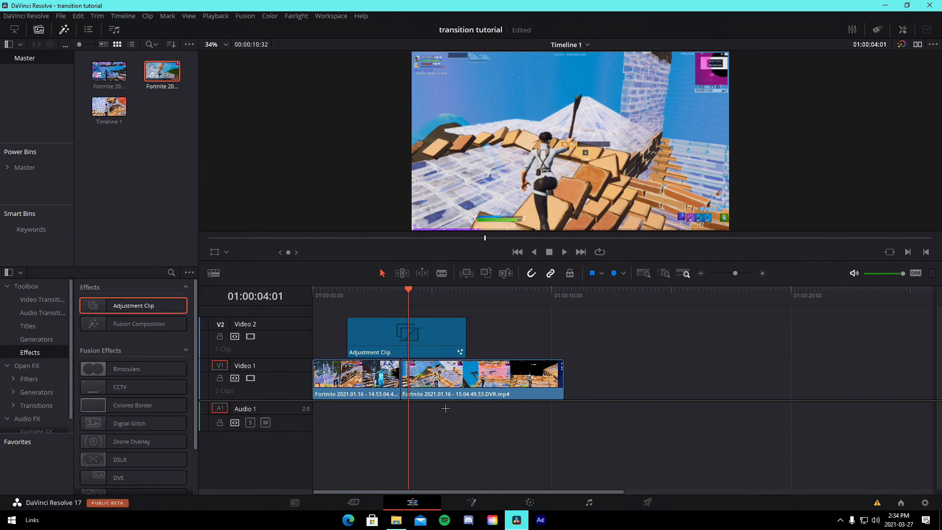
left_click(369, 296)
key("space")
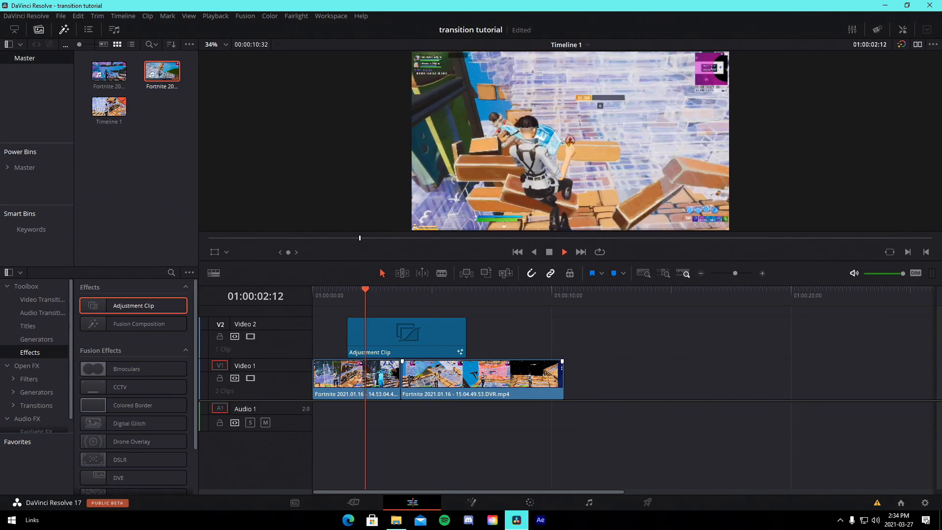
left_click(360, 293)
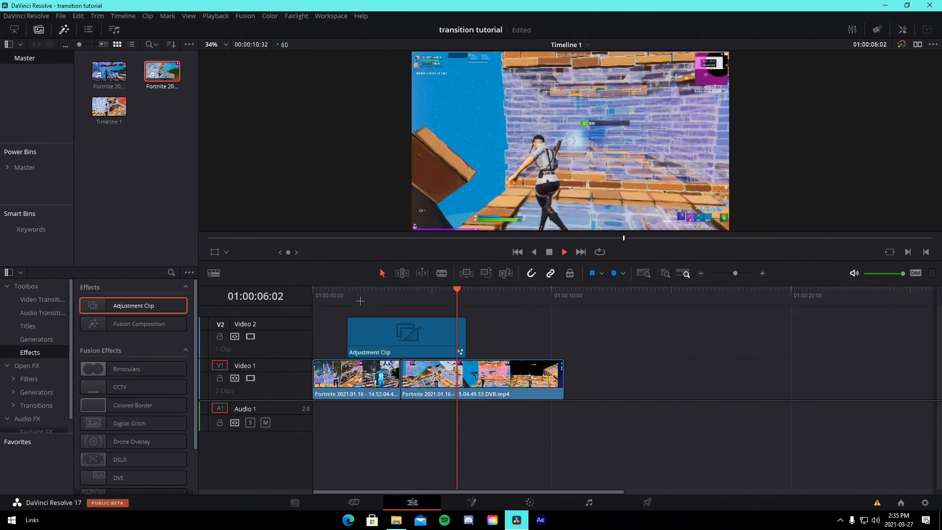
left_click(347, 295)
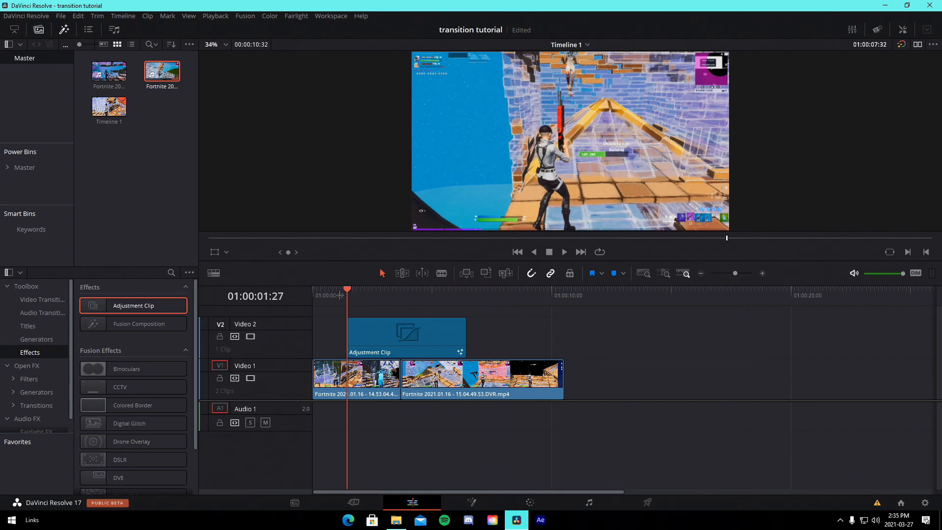
Add an S_BlurMoCurves node between MediaIn1 and MediaOut1 in the adjustment clip's empty Fusion composition.
left_click(328, 354)
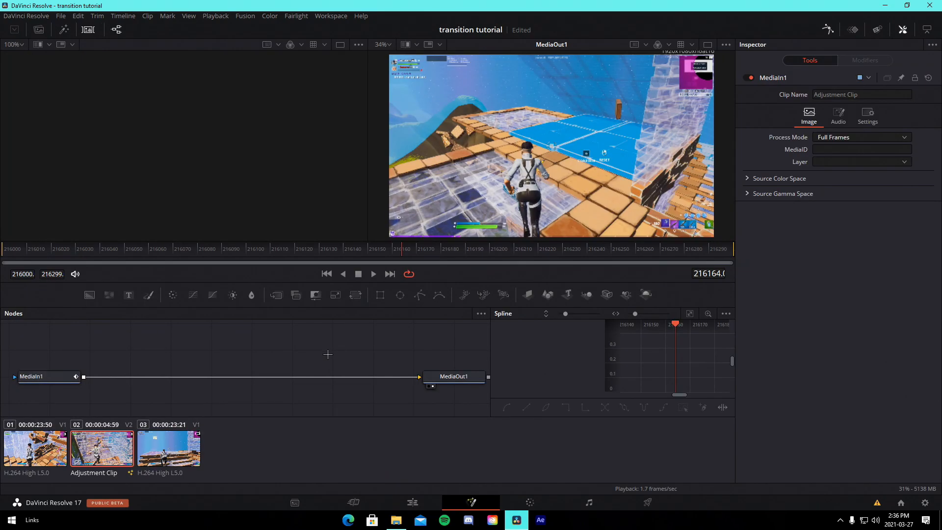
key("shift+space")
type("blurmo")
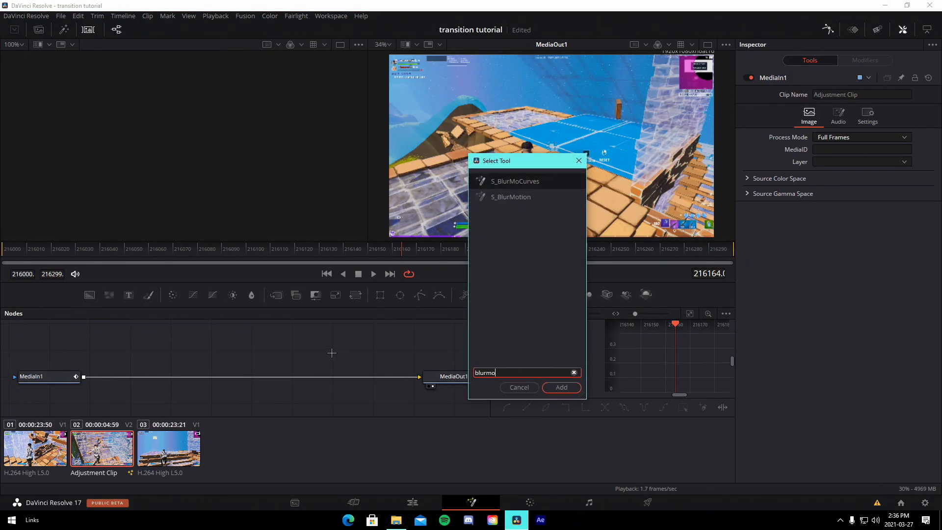
key("Return")
left_click_drag(331, 352, 301, 374)
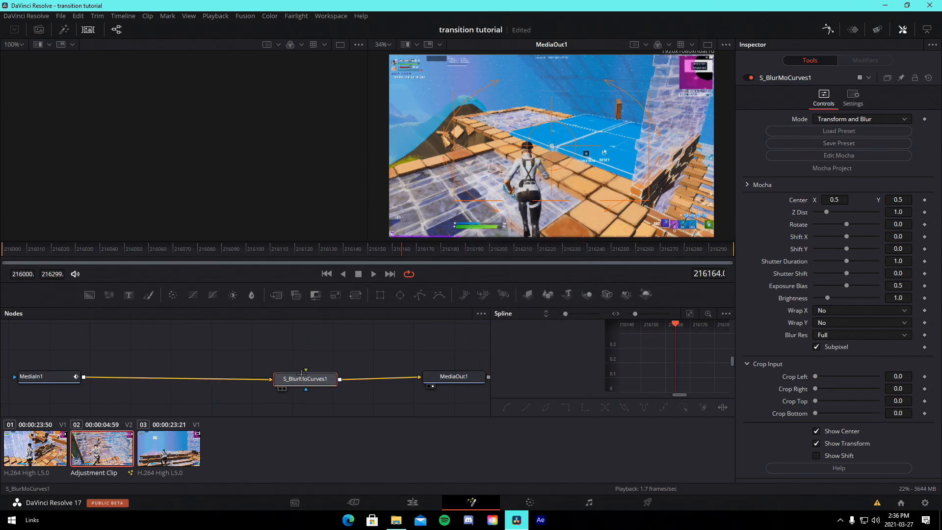
Keyframe Rotate at 90 on frame 216135, the first frame after the cut.
mouse_move(338, 251)
left_mouse_down()
mouse_move(312, 258)
mouse_move(332, 260)
left_mouse_up()
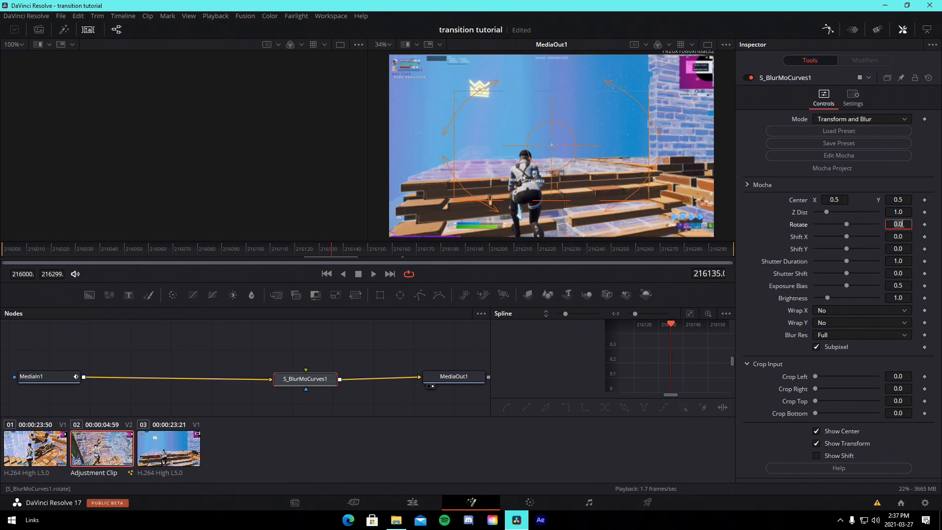
key("Return")
left_click(923, 224)
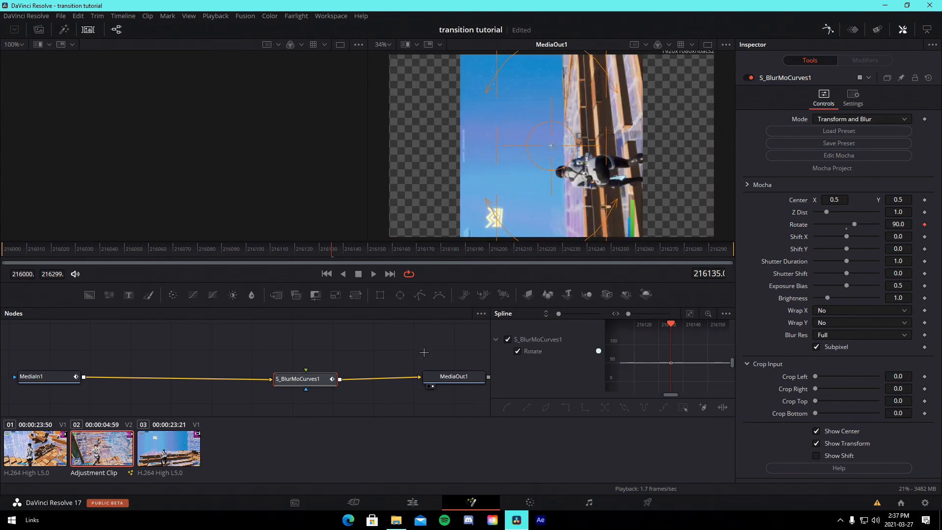
Keyframe Rotate at -90 on frame 216134, the last frame before the cut.
key("Left")
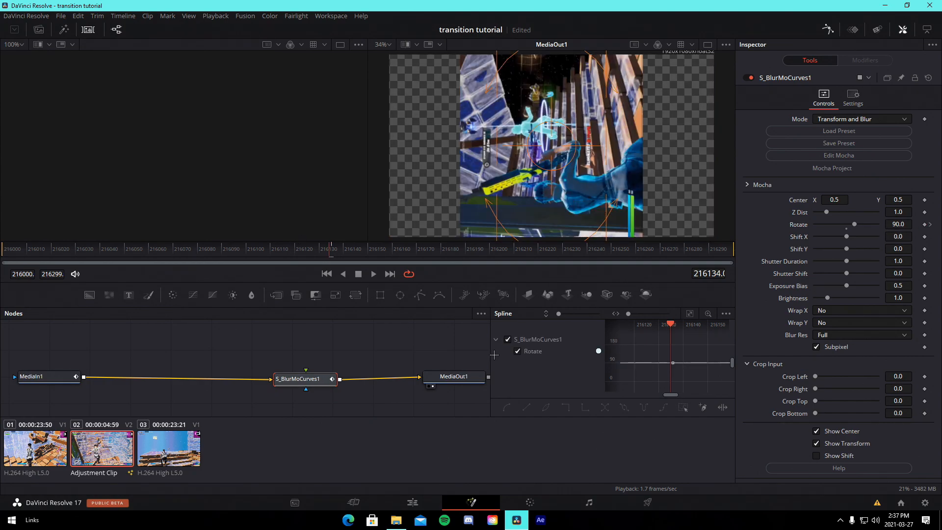
left_click(900, 227)
type("-90")
key("Tab")
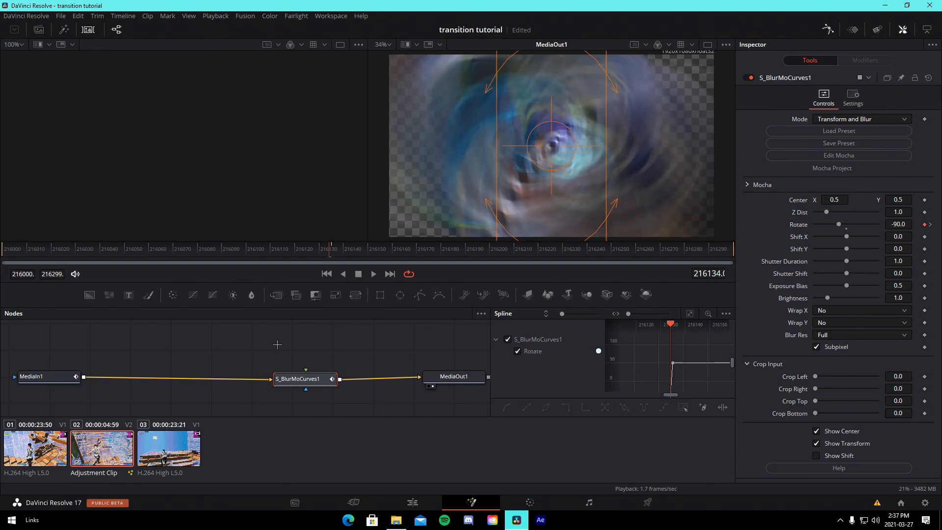
Keyframe Rotate at 0 on frame 216124, ten frames before the -90 keyframe.
key("Left")
key("Left")
key("Left")
key("Left")
key("Left")
key("Left")
key("Left")
key("Left")
key("Left")
key("Left")
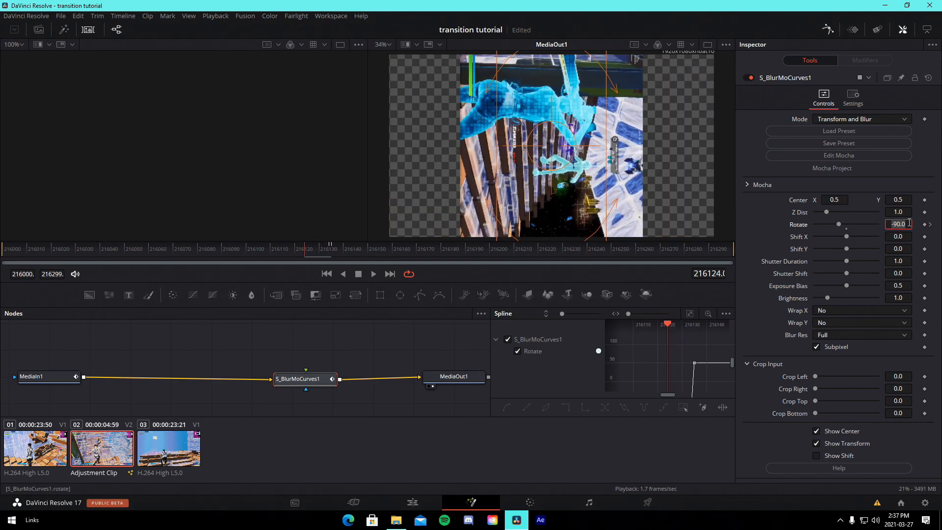
type("0")
key("Tab")
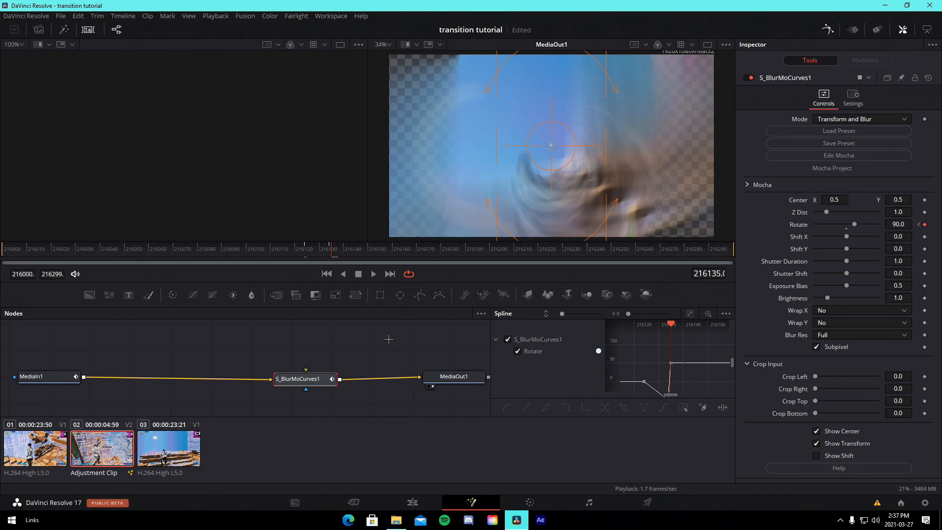
Keyframe Rotate at 0 on frame 216145, ten frames after the 90 keyframe.
key("Right")
key("Right")
key("Right")
key("Right")
key("Right")
key("Right")
key("Right")
key("Right")
key("Right")
key("Right")
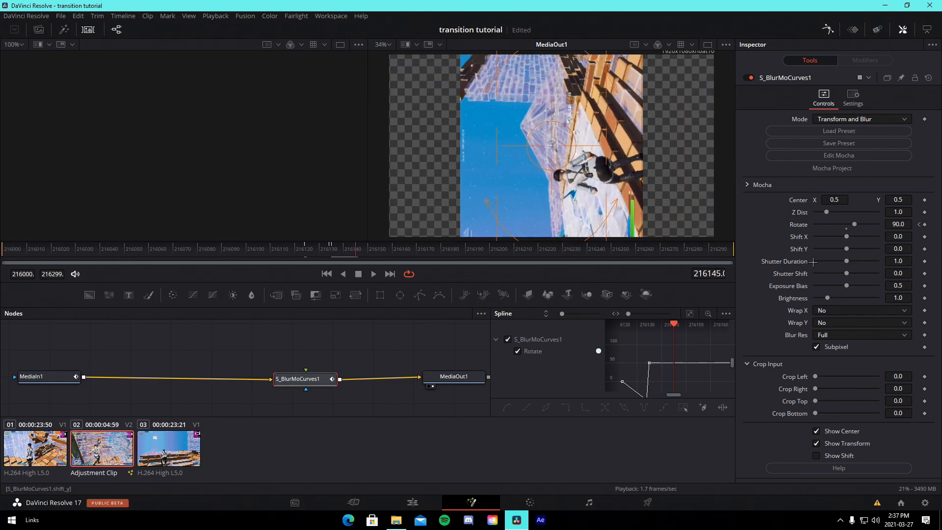
left_click(906, 223)
type("0")
key("Tab")
Set Wrap X and Wrap Y of the rotation blur node to Reflect.
left_click(846, 309)
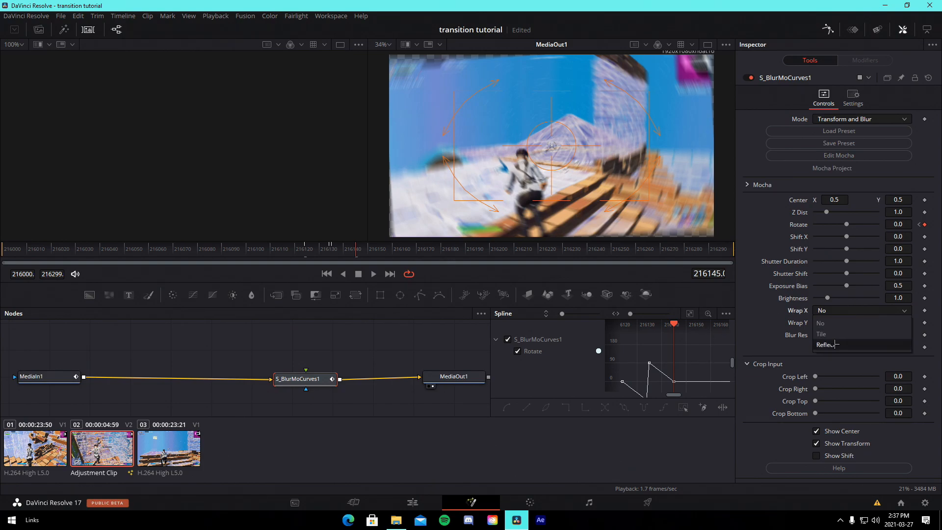
left_click(846, 343)
left_click(846, 322)
left_click(846, 355)
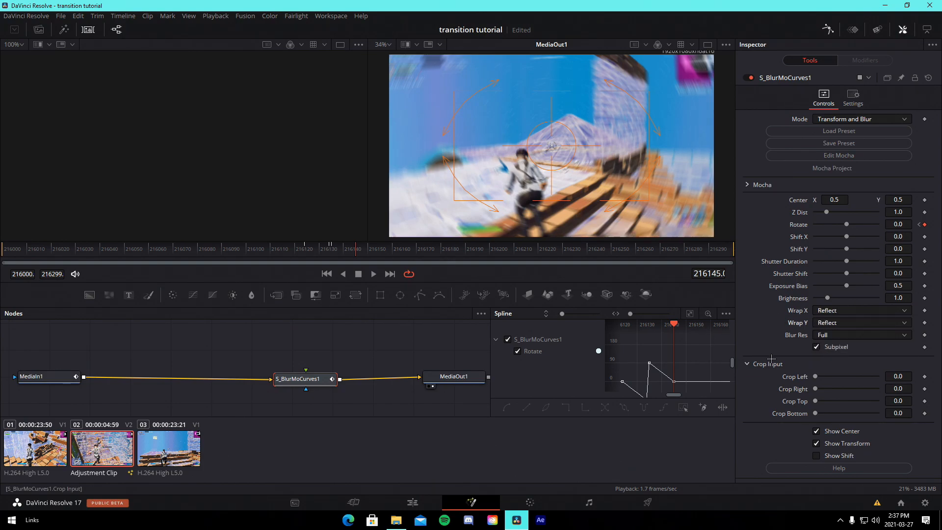
Enlarge the Spline editor and smooth all keyframes of the Rotate curve.
left_click(488, 355)
left_click_drag(487, 363, 197, 363)
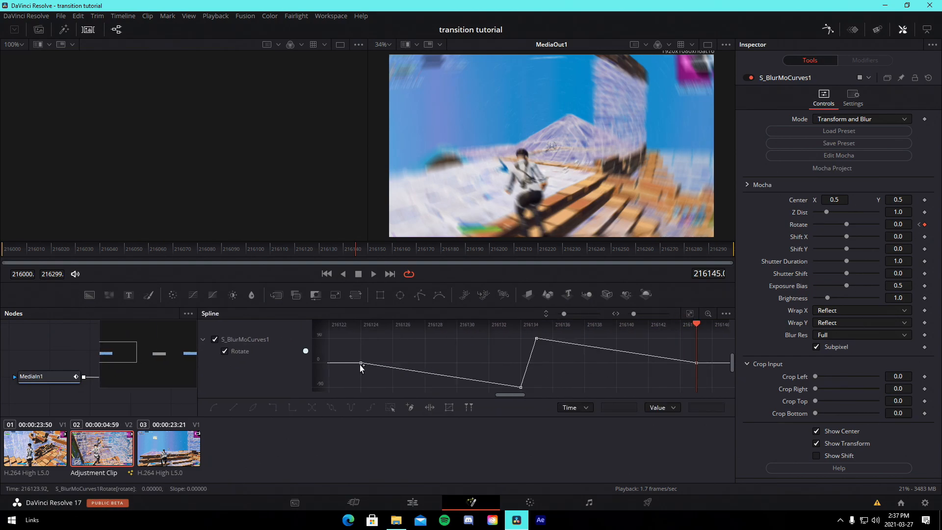
key("ctrl+a")
key("shift+s")
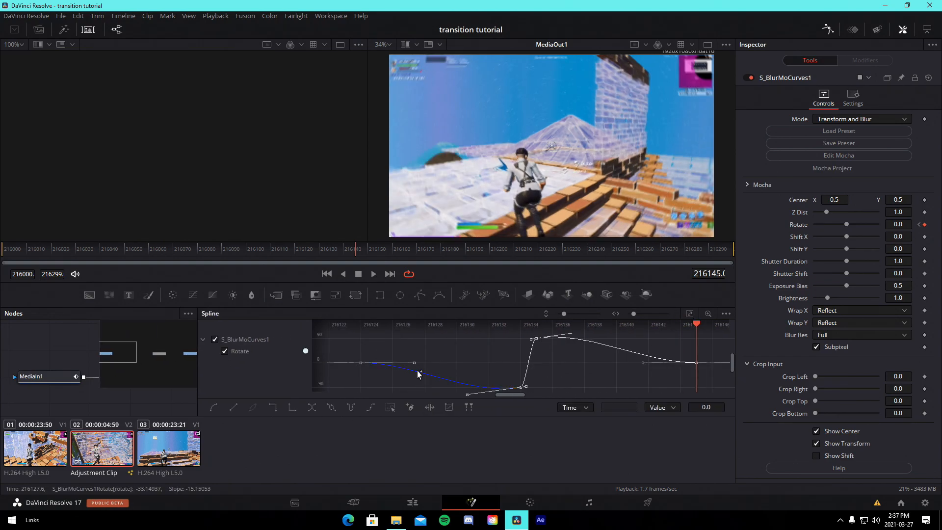
Pull the Rotate curve's handles in toward the cut for a steep ramp on both sides.
left_click_drag(414, 363, 491, 363)
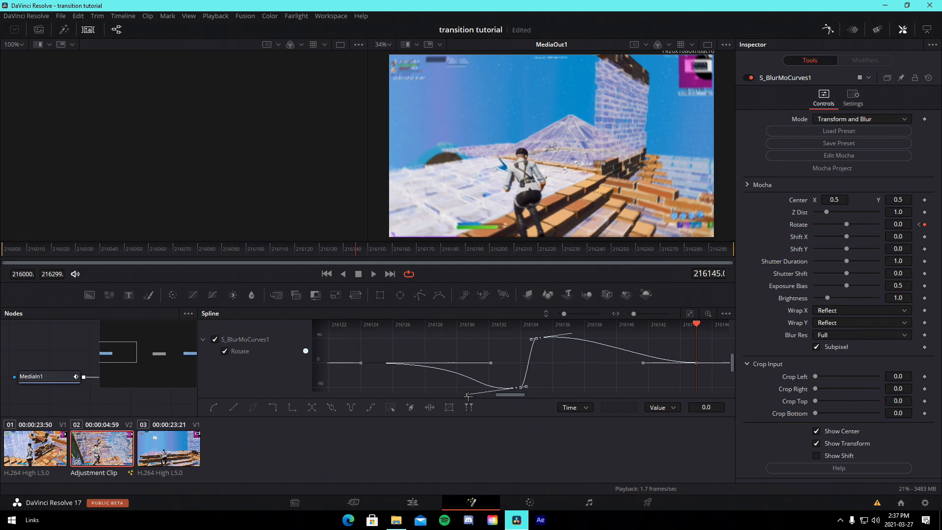
left_click_drag(466, 394, 511, 366)
left_click_drag(590, 338, 536, 356)
left_click_drag(642, 363, 546, 362)
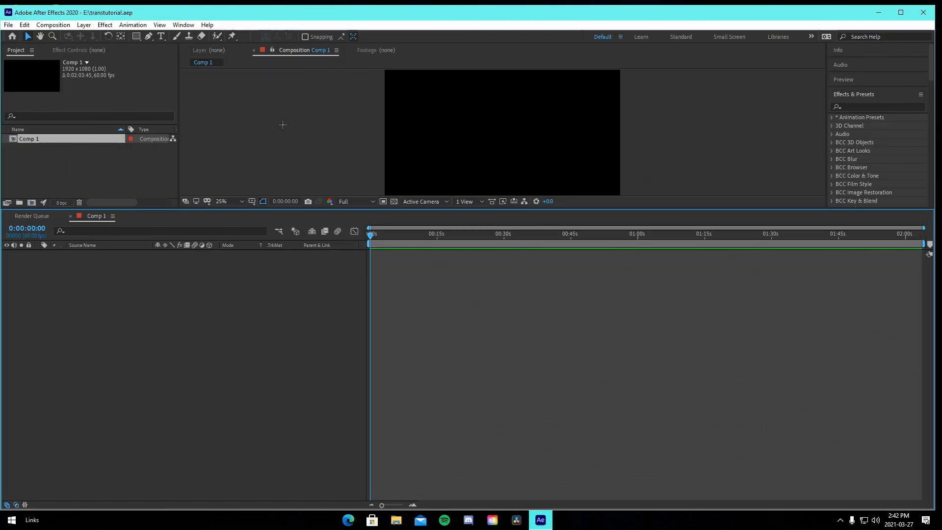
Import the two Fortnite gameplay videos into the After Effects project.
key("alt+Tab")
left_click_drag(372, 152, 99, 168)
left_click(111, 181)
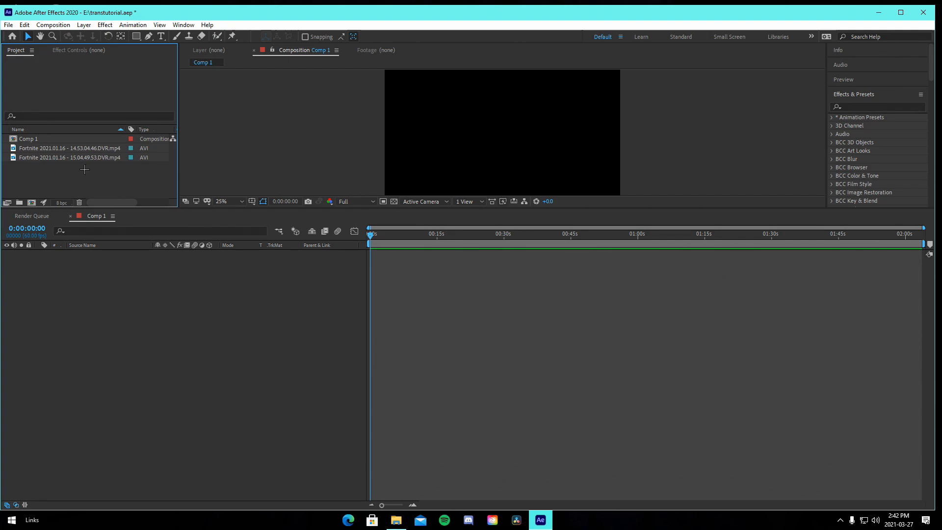
Place both clips in Comp 1 and trim them back to back, with the 15.04.49.53 clip first and 14.53.04.46 second.
left_click_drag(84, 158, 459, 343)
left_click_drag(519, 254, 500, 255)
left_click_drag(440, 255, 380, 259)
left_click_drag(69, 148, 410, 263)
left_click(425, 292)
left_click(413, 503)
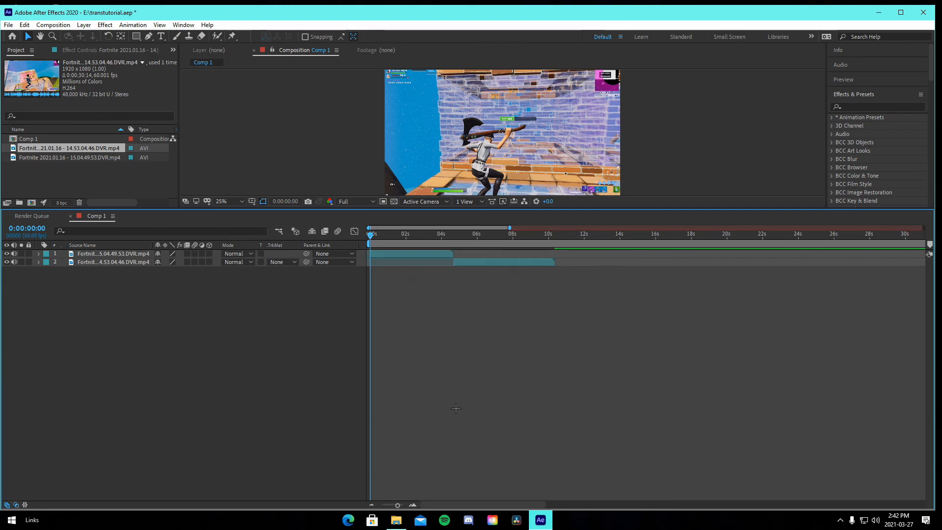
Add an adjustment layer above both clips and remove its part before 0:00:03:37.
left_click(449, 236)
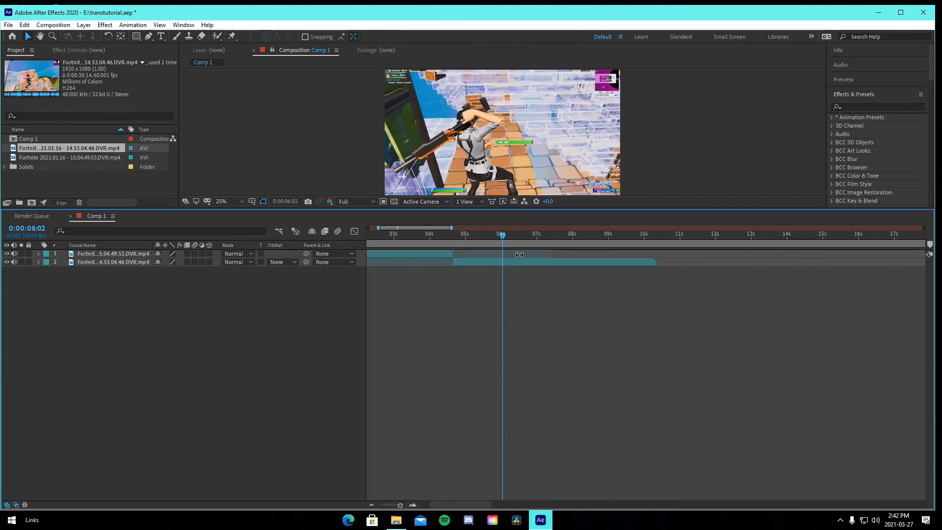
left_click_drag(458, 234, 416, 234)
left_click(449, 256)
key("ctrl+alt+y")
key("ctrl+shift+d")
left_click(405, 262)
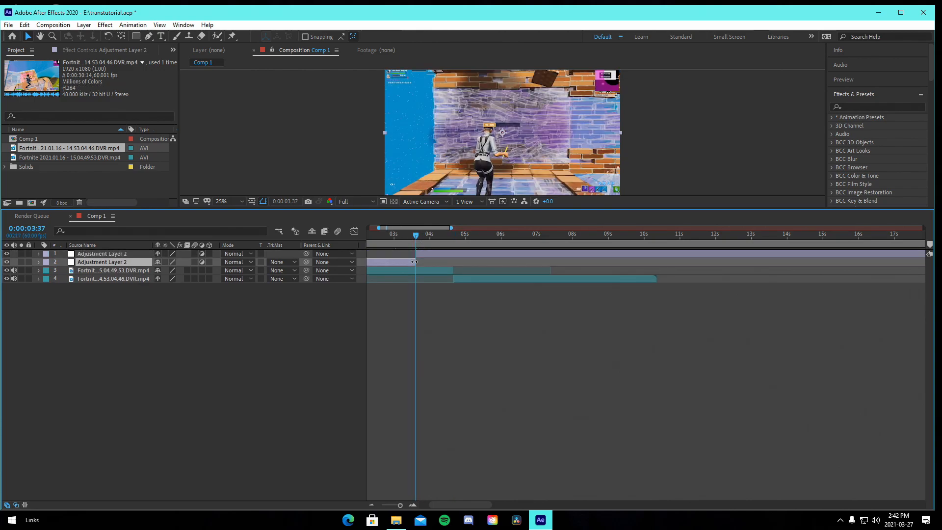
key("Delete")
Split the adjustment layer at 0:00:05:48 and delete the part after it.
left_click(494, 235)
left_click(507, 253)
key("ctrl+shift+d")
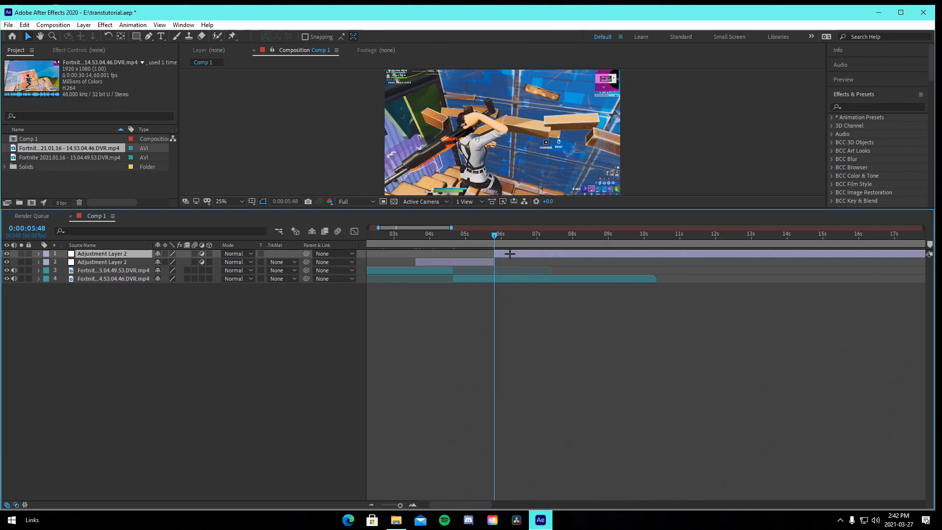
key("Delete")
Find the S_BlurMoCurves effect and apply it to the adjustment layer.
left_click(453, 236)
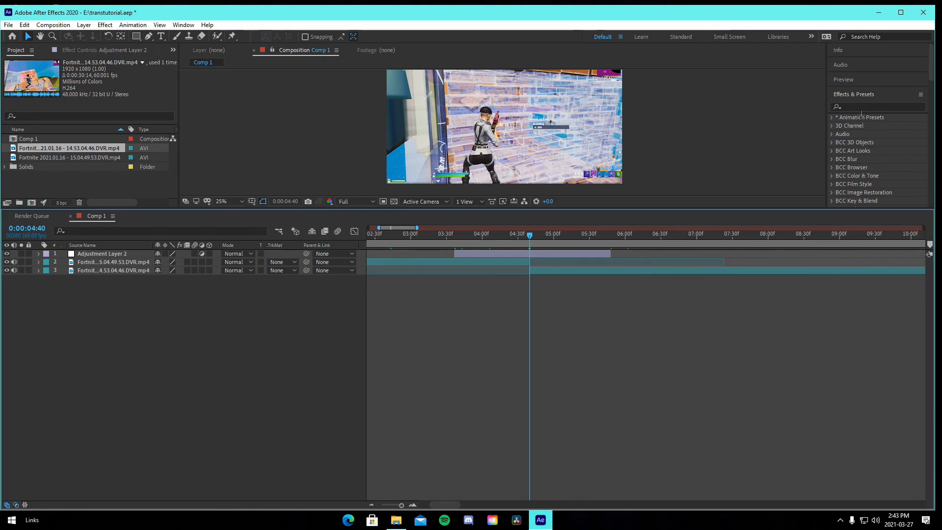
left_click(863, 107)
type("blu")
left_click(843, 69)
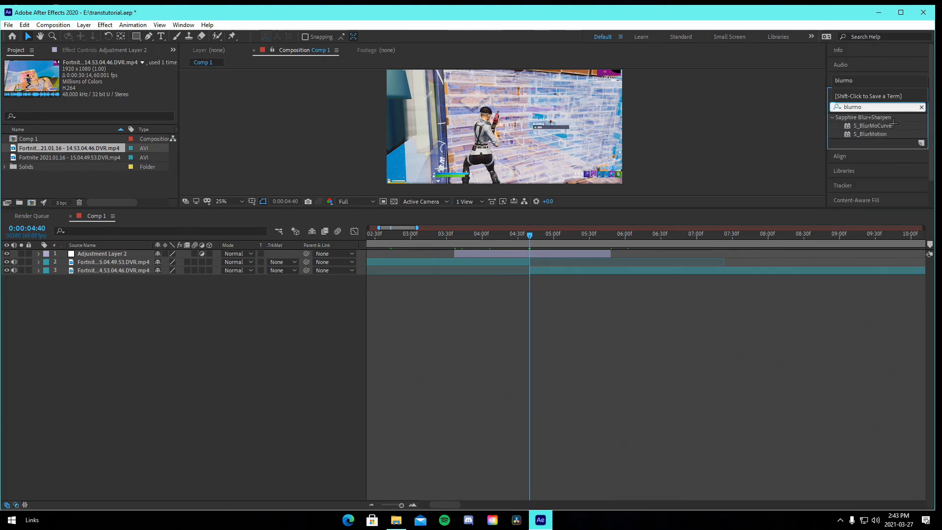
left_click_drag(873, 125, 558, 256)
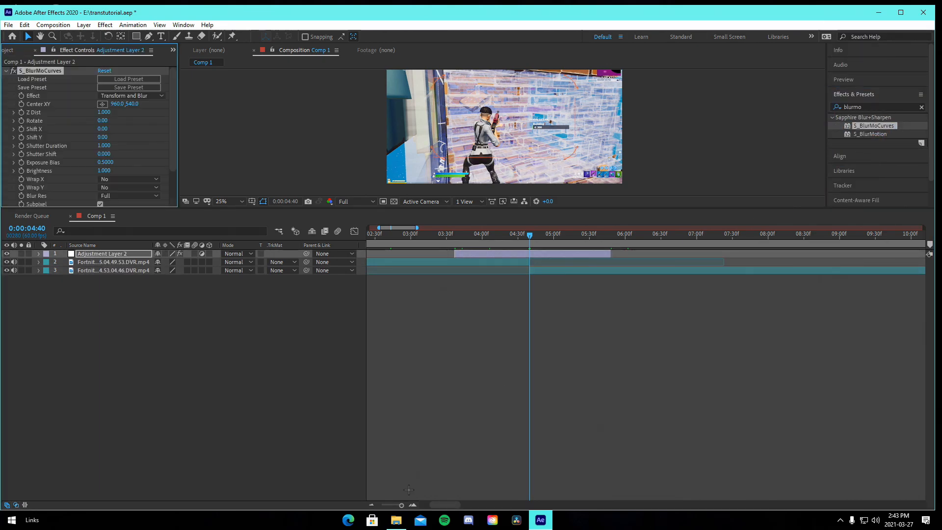
Keyframe the effect's Z Dist at 0.7 on the first clip's last frame, 0:00:04:39.
left_click(216, 117)
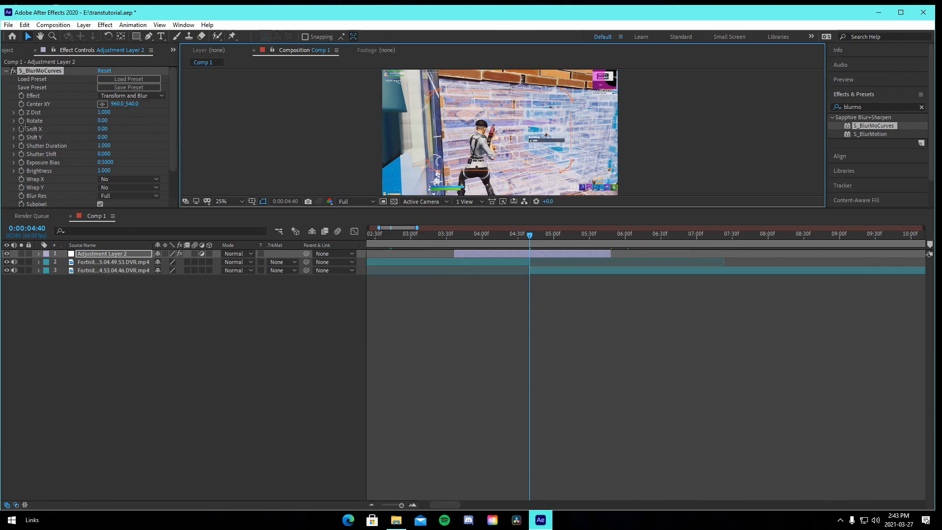
left_click(529, 241)
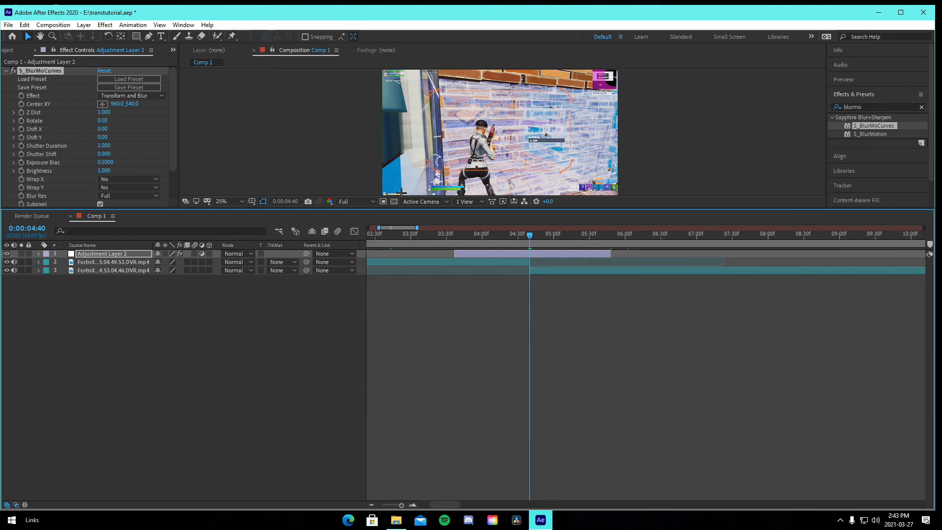
left_click(526, 241)
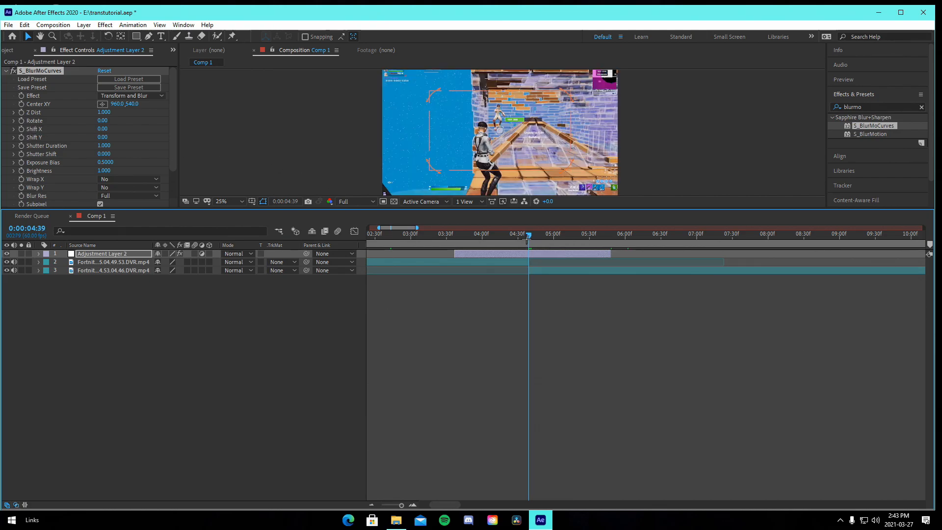
left_click(412, 504)
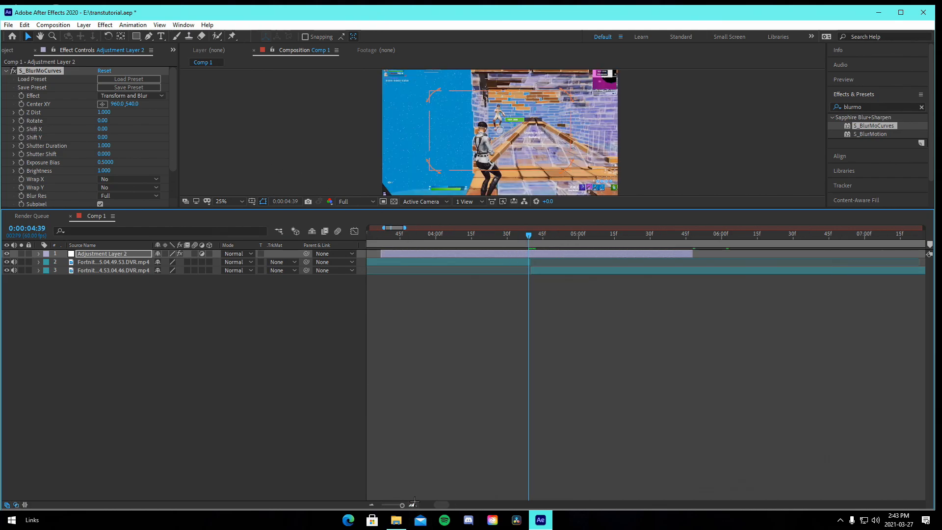
left_click(21, 112)
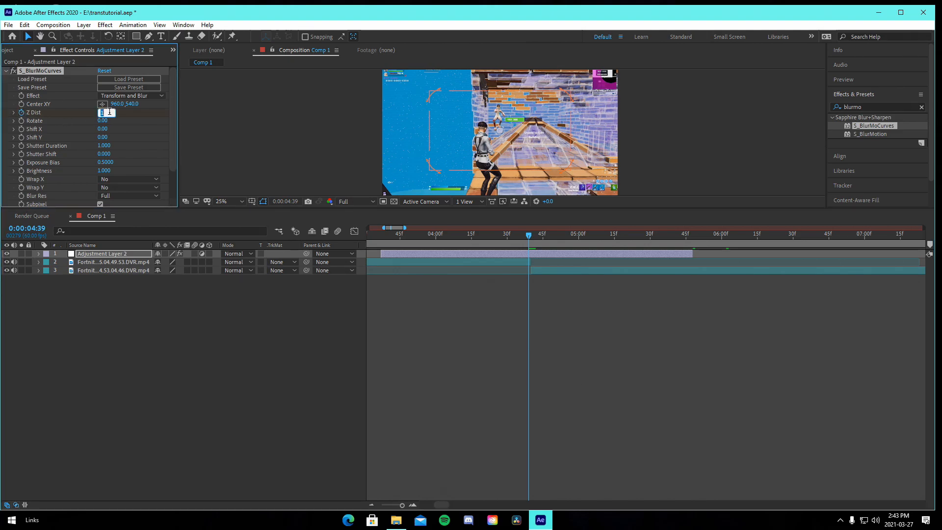
type(".7")
key("Return")
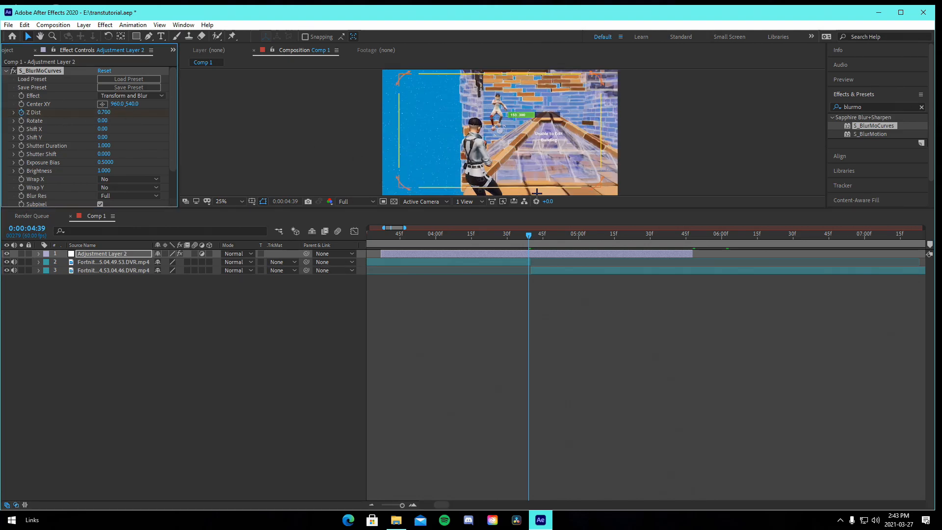
Keyframe Z Dist at 1.4 on the second clip's first frame, 0:00:04:40.
left_click(556, 330)
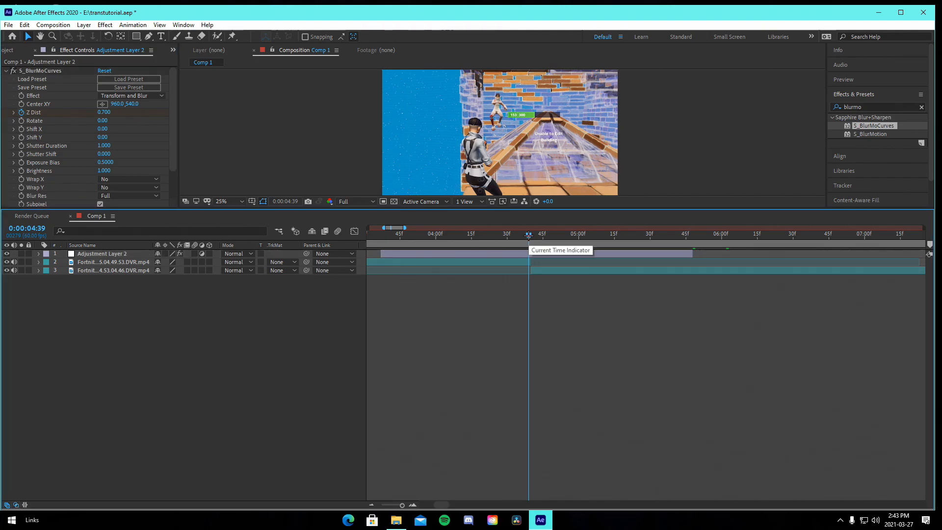
key("Page_Down")
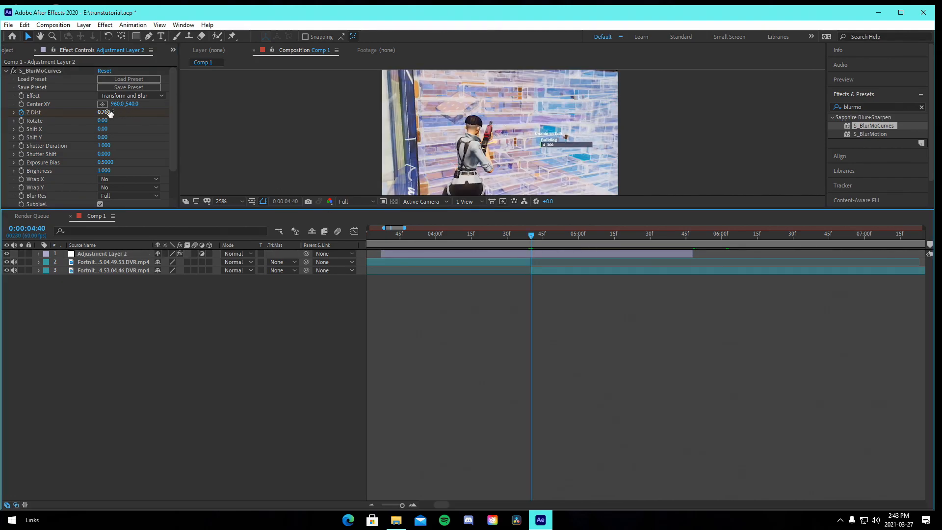
left_click(110, 112)
type("1.4")
key("Return")
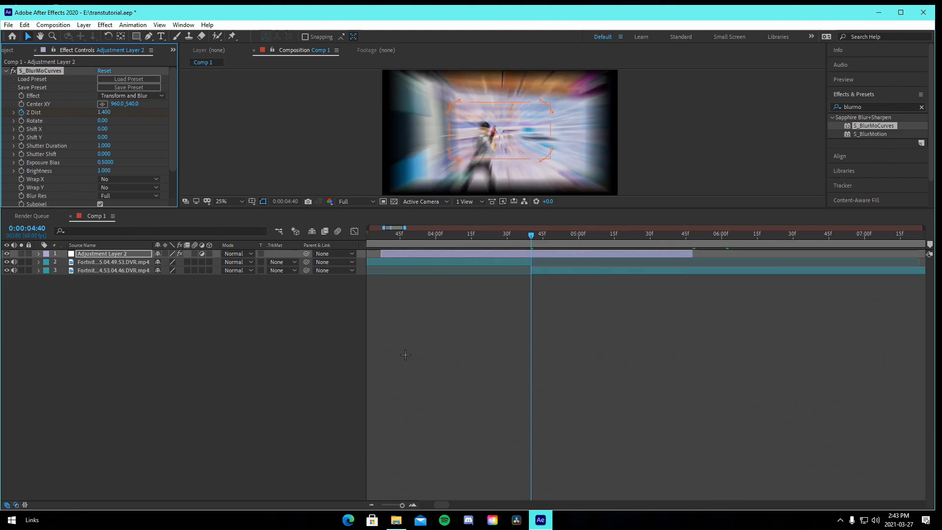
Add a Z Dist keyframe of 1 after the cut, at 0:00:04:50.
key("space")
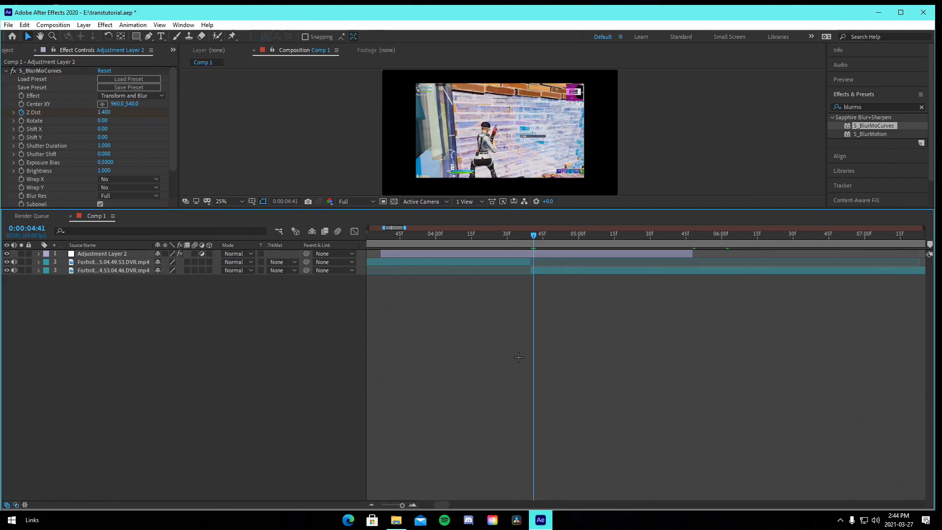
key("space")
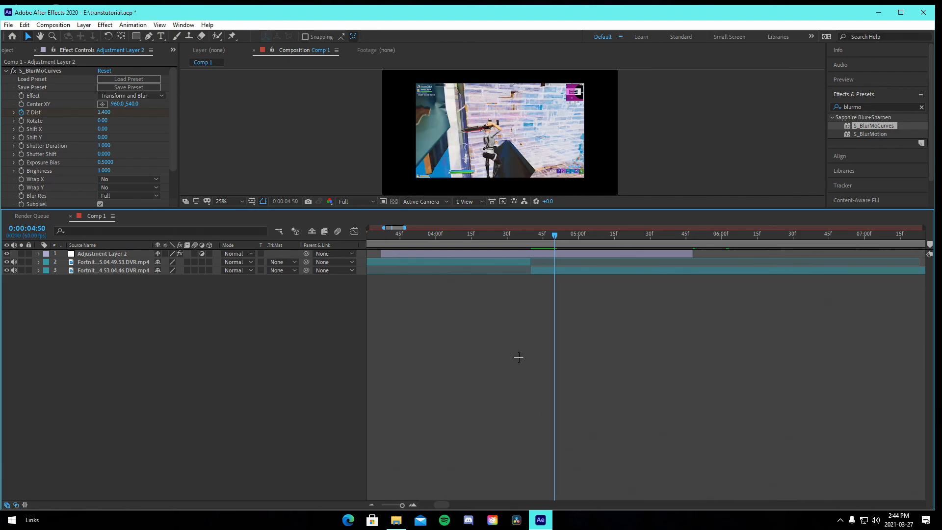
left_click(108, 113)
type("1")
key("Return")
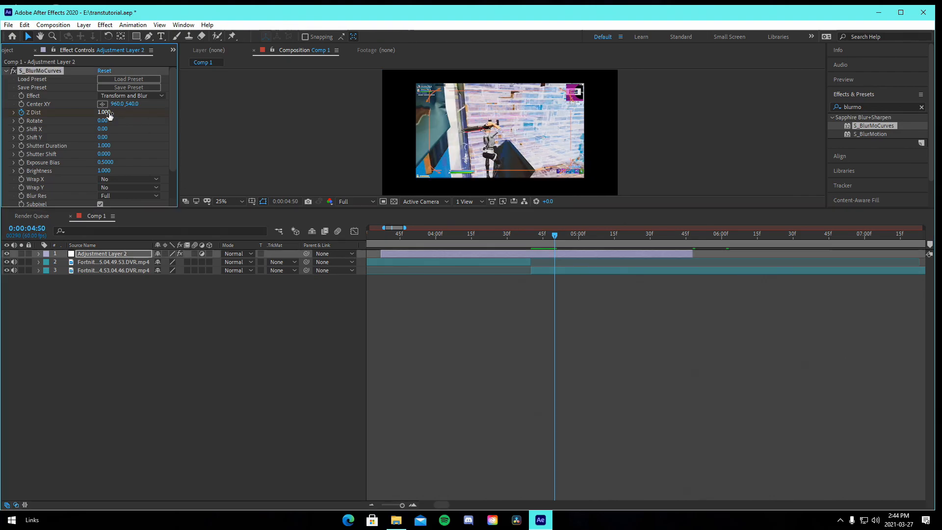
Add a Z Dist keyframe of 1 before the cut, at 0:00:04:29.
left_click(530, 235)
key("Page_Up")
key("Page_Up")
key("Page_Up")
key("Page_Up")
key("Page_Up")
key("Page_Up")
key("Page_Up")
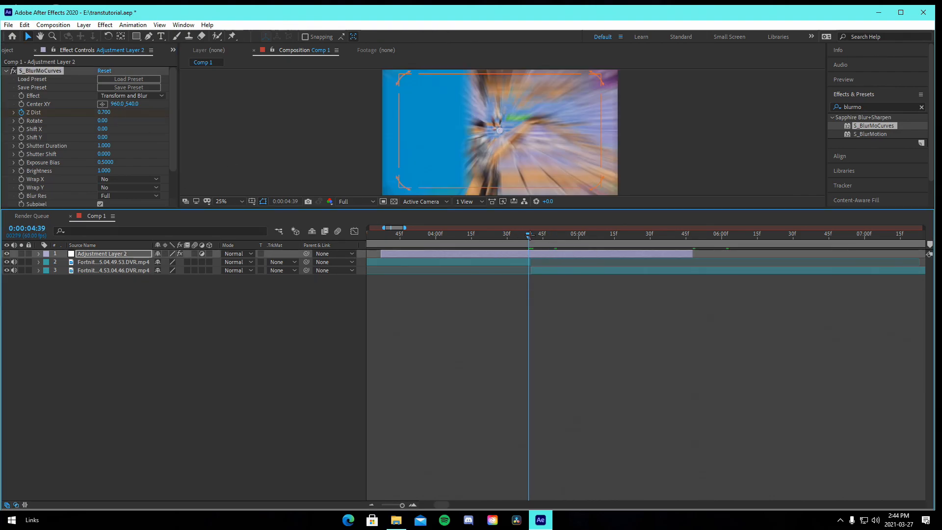
key("Page_Up")
key("Page_Up")
key("Page_Up")
key("Page_Up")
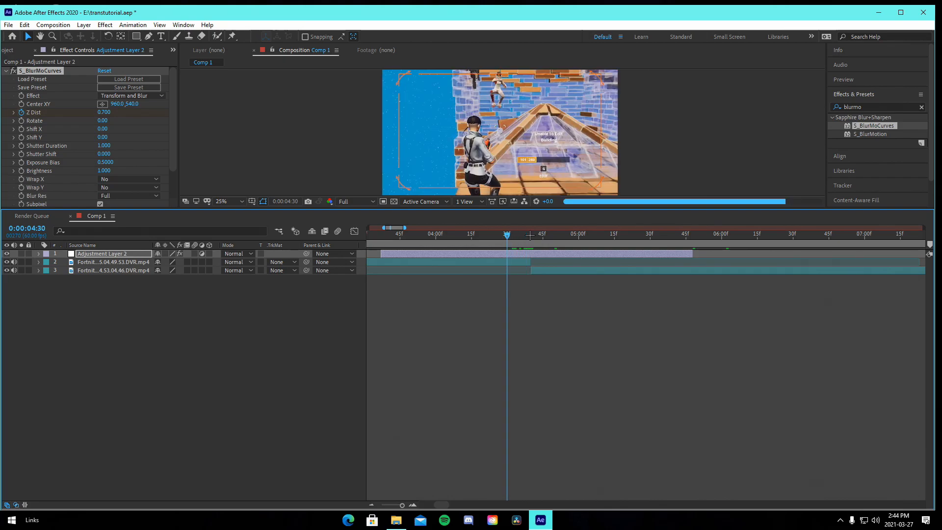
left_click(106, 113)
type("1")
key("Return")
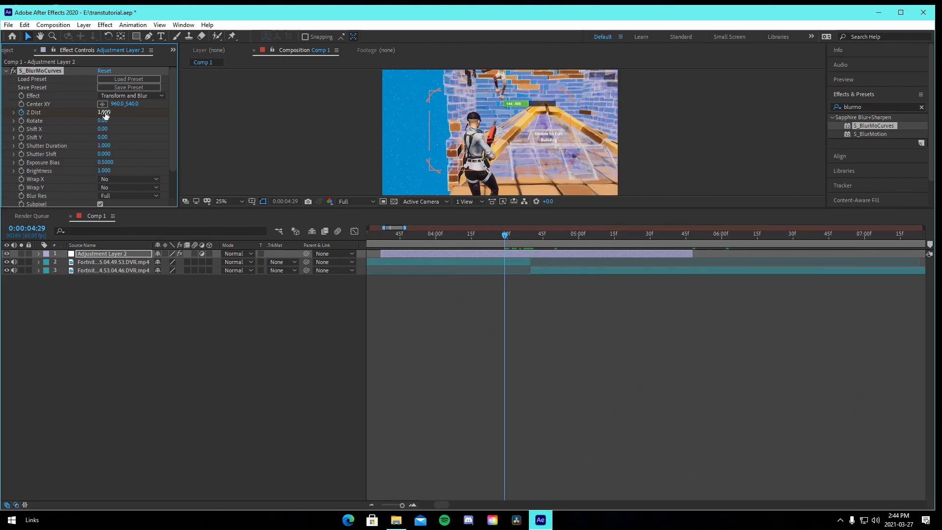
Set both Wrap X and Wrap Y of S_BlurMoCurves to Reflect.
left_click(117, 180)
left_click(119, 210)
left_click(116, 188)
left_click(120, 219)
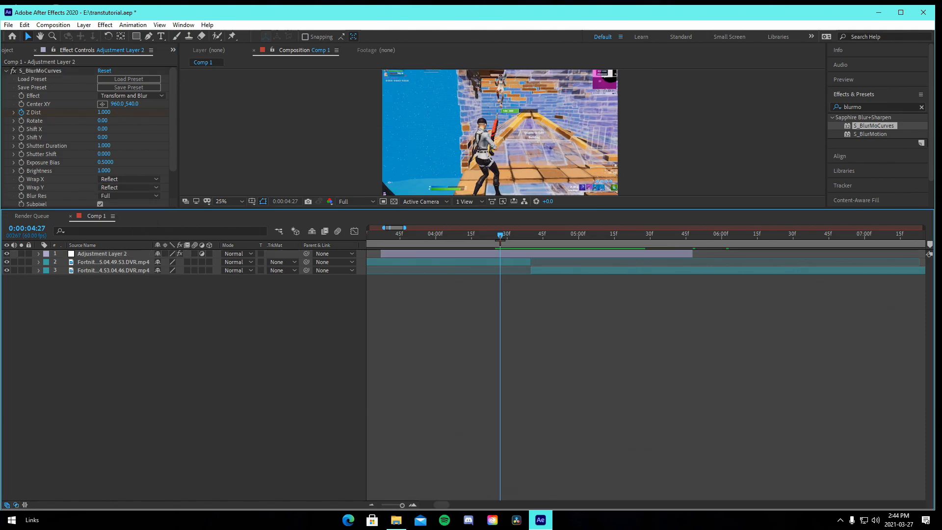
Reveal the adjustment layer's keyframes and apply Easy Ease to all the Z Dist keyframes.
left_click_drag(501, 236, 533, 256)
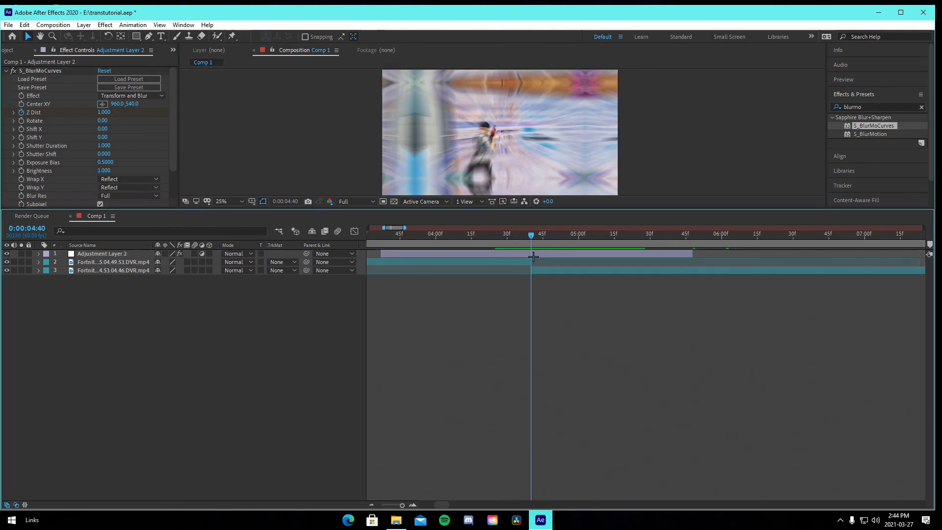
left_click(538, 252)
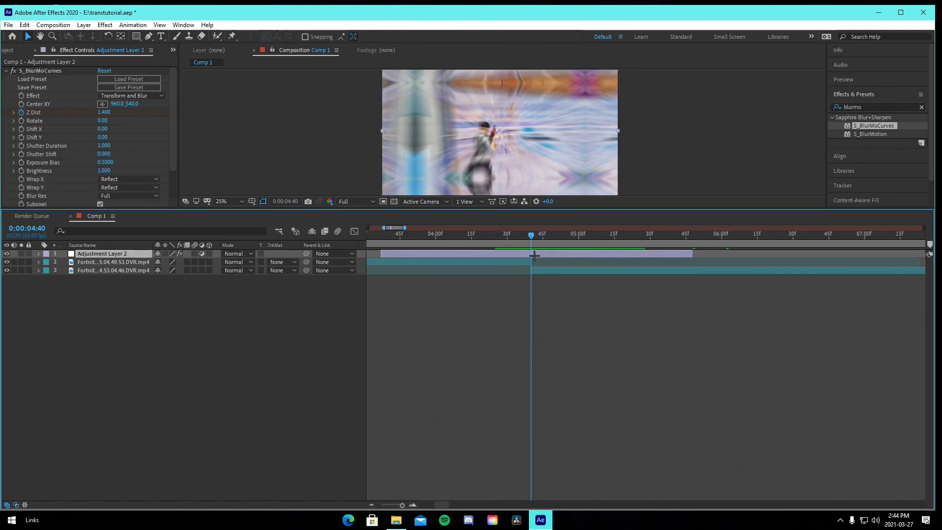
key("u")
left_click_drag(494, 267, 590, 276)
key("F9")
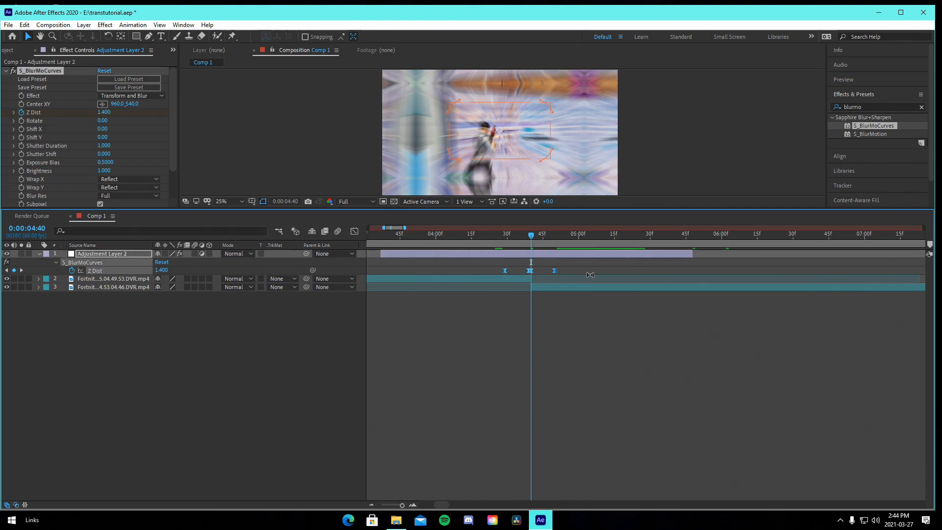
Show the Z Dist curve in the Graph Editor and shape its first half into a slow start with a steep drop at the cut.
left_click(545, 340)
left_click_drag(490, 263, 591, 276)
left_click(354, 230)
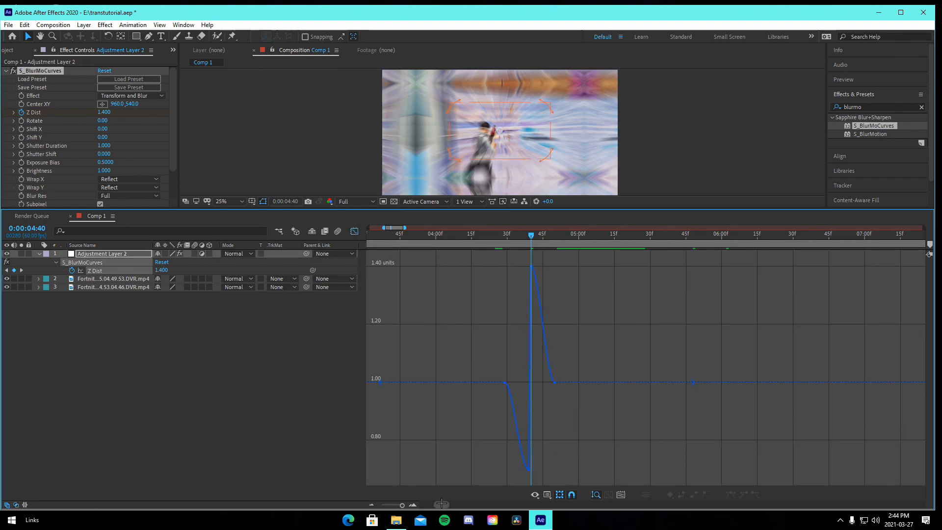
scroll(510, 392, "up", 3)
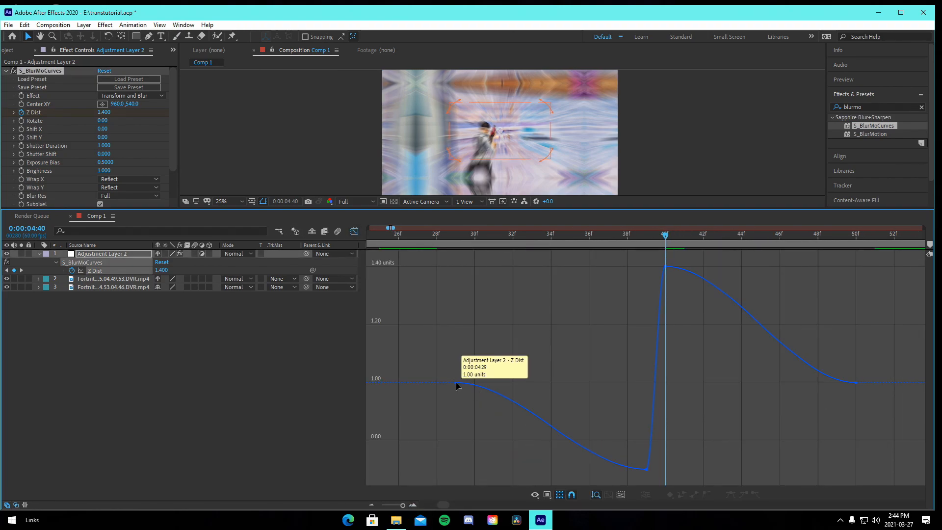
left_click(457, 383)
left_click_drag(519, 382, 614, 382)
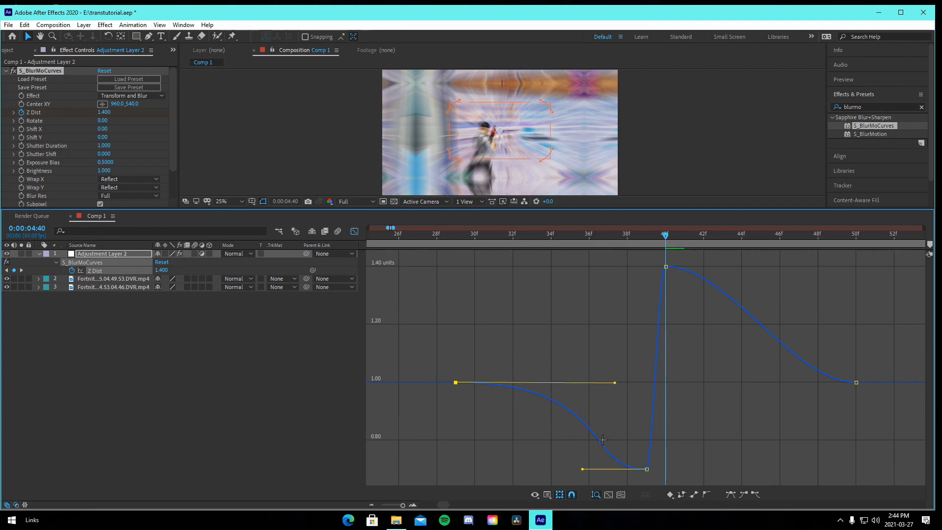
left_click_drag(596, 453, 633, 398)
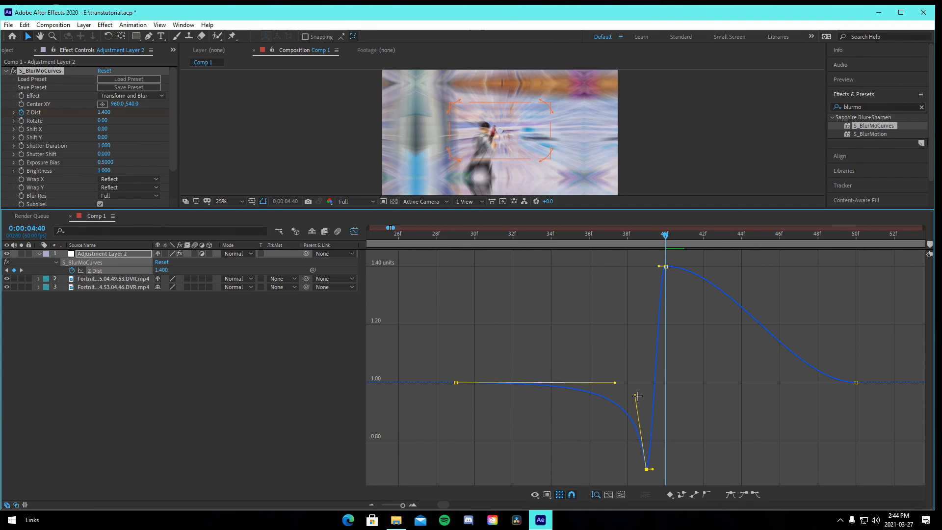
Shape the Z Dist curve after the cut into a steep fall that levels off gradually toward the last keyframe.
left_click(665, 266)
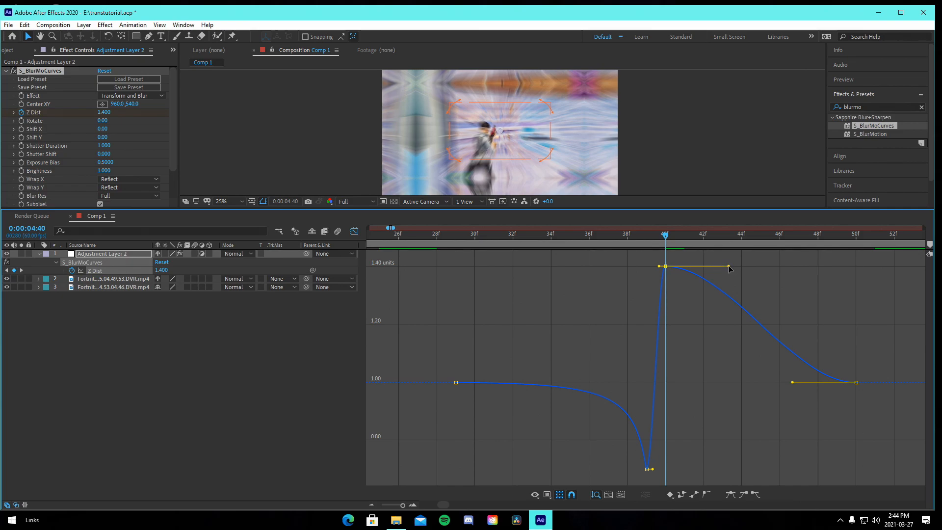
left_click_drag(730, 268, 676, 371)
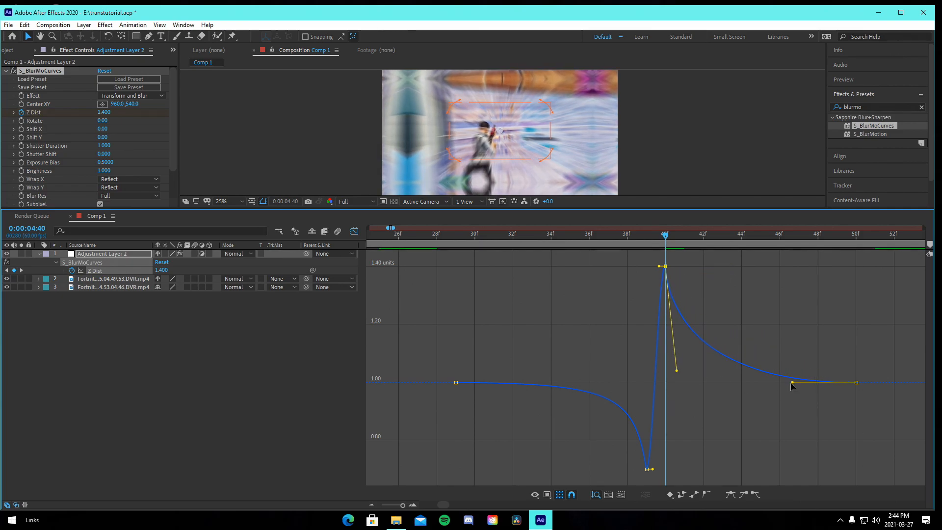
left_click_drag(791, 383, 699, 378)
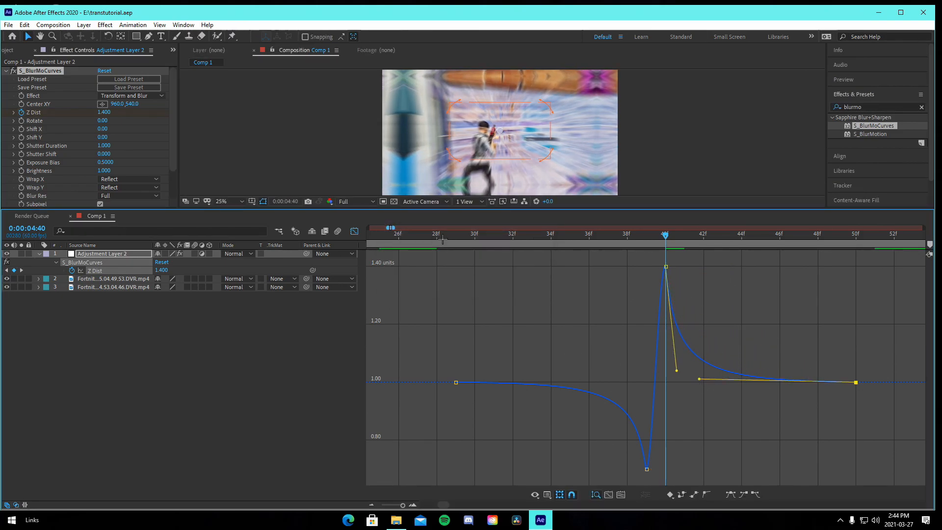
Scrub through the zoom transition around the cut to check the blur on both clips.
left_click_drag(450, 237, 479, 279)
left_click(728, 414)
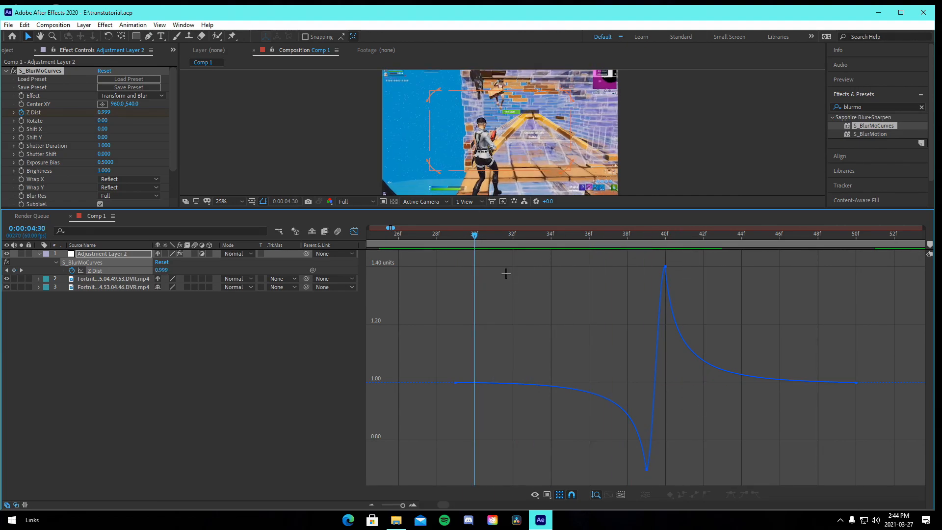
left_click_drag(474, 233, 806, 280)
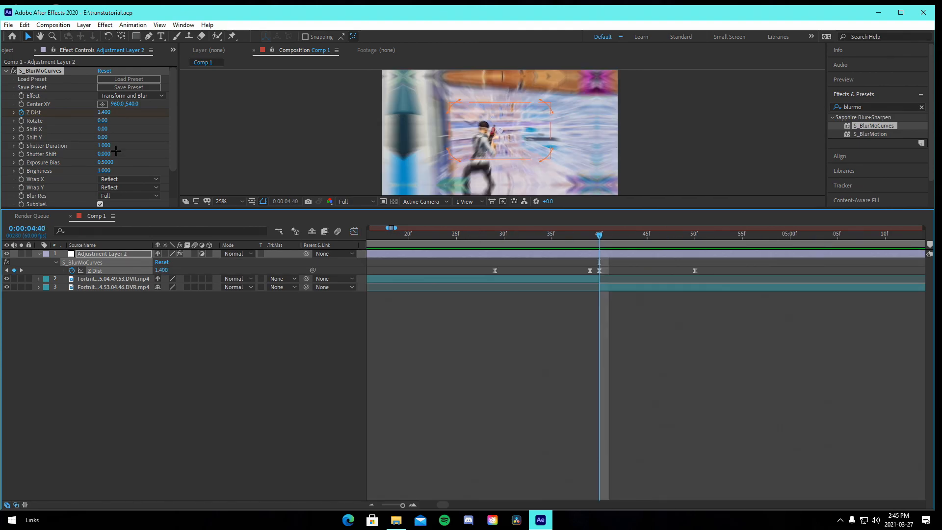
left_click_drag(598, 243, 582, 244)
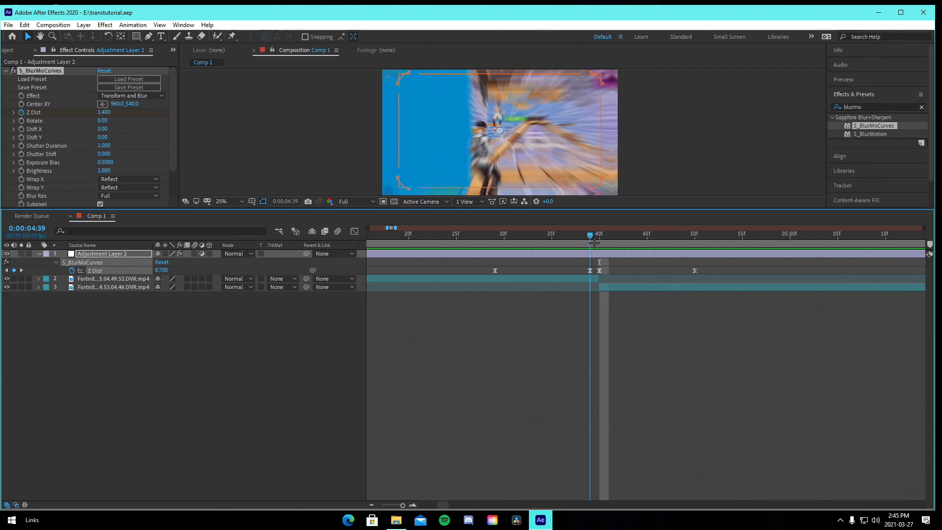
Set Z Dist to 1.4 on the last frame before the cut and to 0.7 on the first frame after it.
left_click(106, 112)
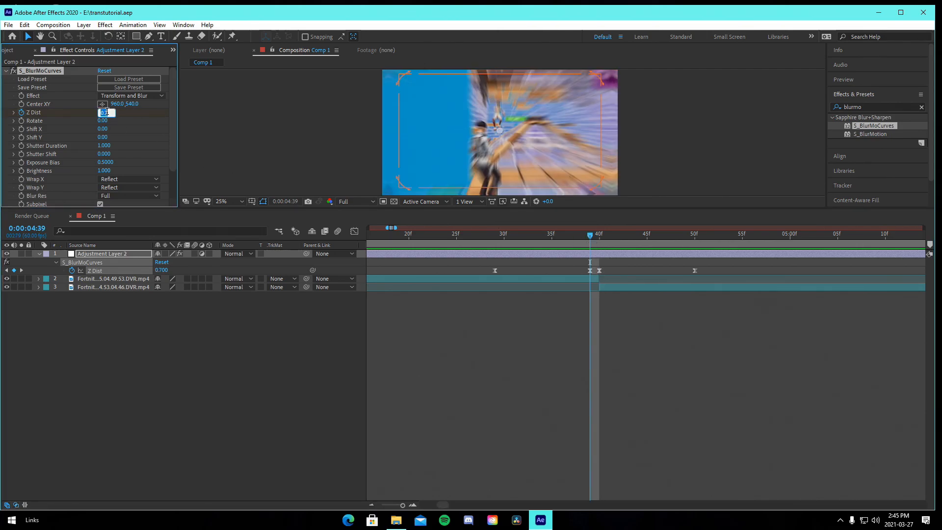
type("1.4")
key("Return")
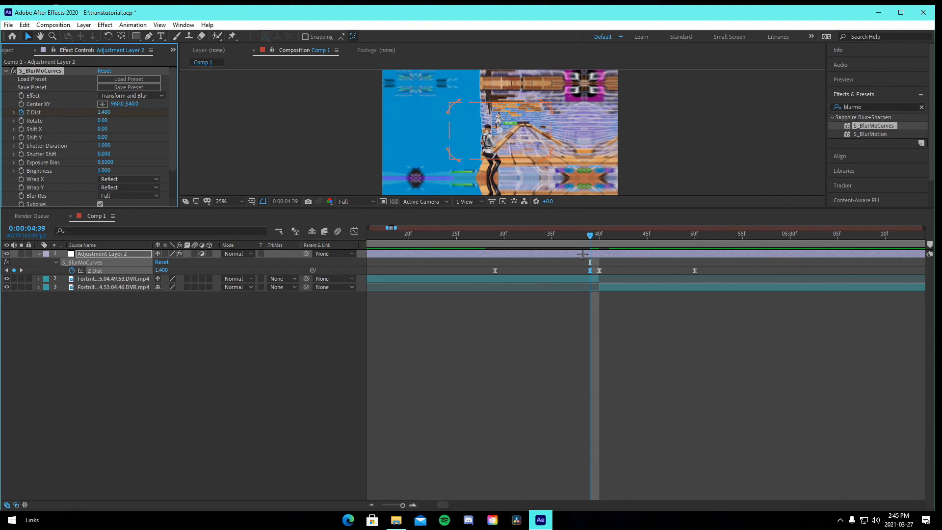
key("Page_Down")
left_click(107, 113)
type("0.7")
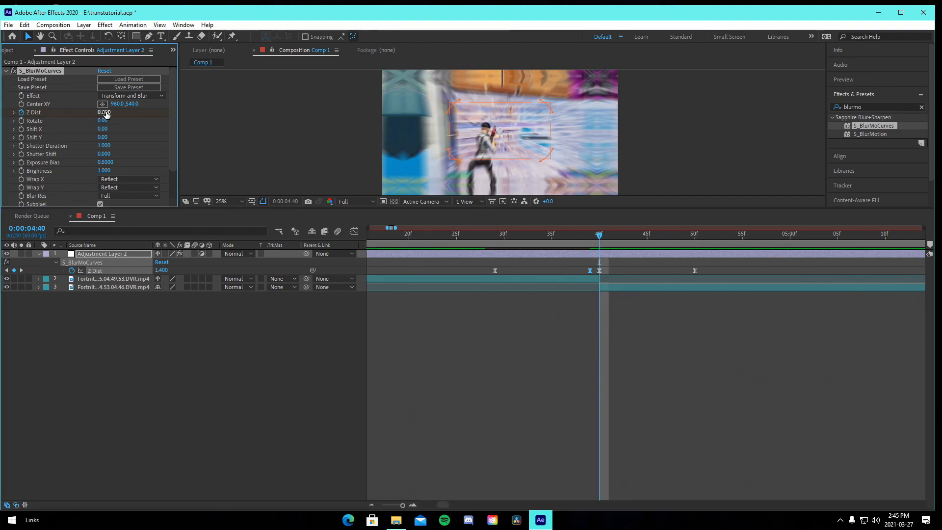
key("Return")
Reshape the Z Dist curve in the Graph Editor into a slow start with a steep peak before the cut and a steep recovery that levels off.
left_click(354, 231)
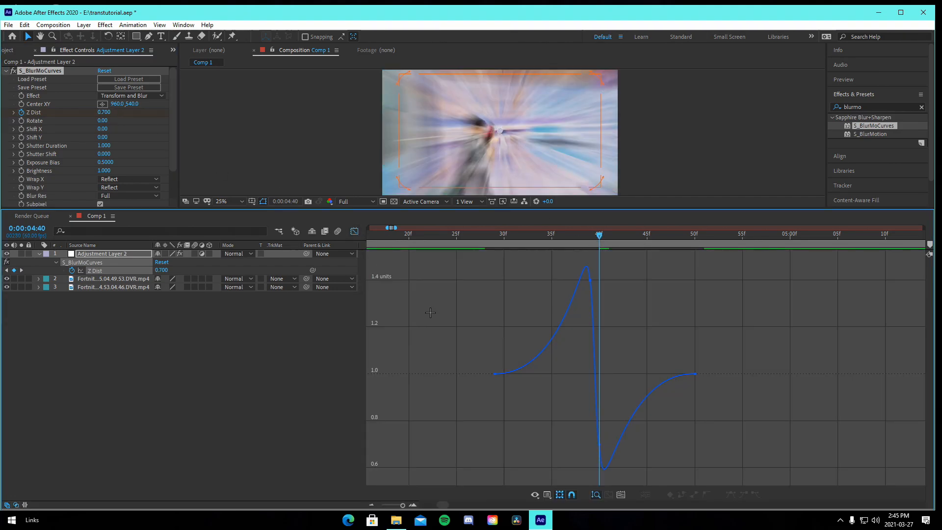
left_click(495, 374)
left_click_drag(585, 271, 578, 362)
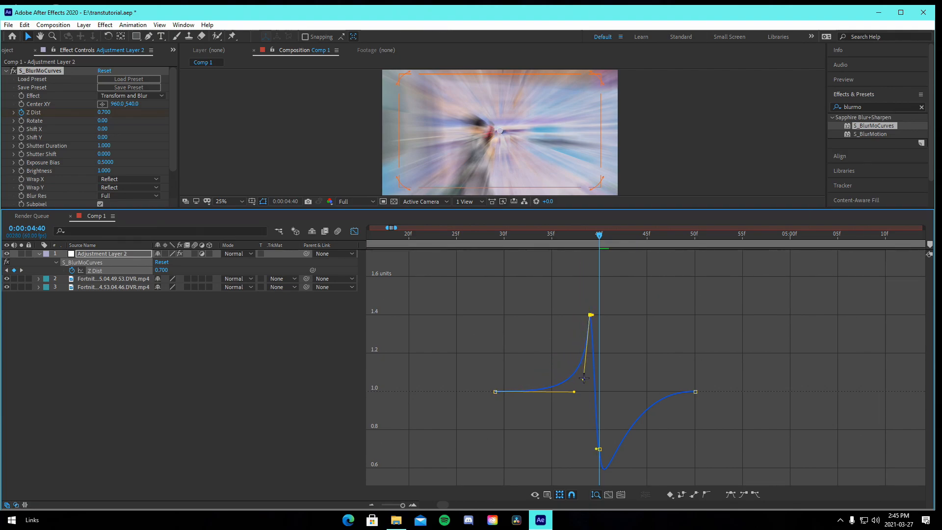
mouse_move(602, 443)
left_mouse_down()
mouse_move(601, 414)
mouse_move(607, 454)
left_mouse_up()
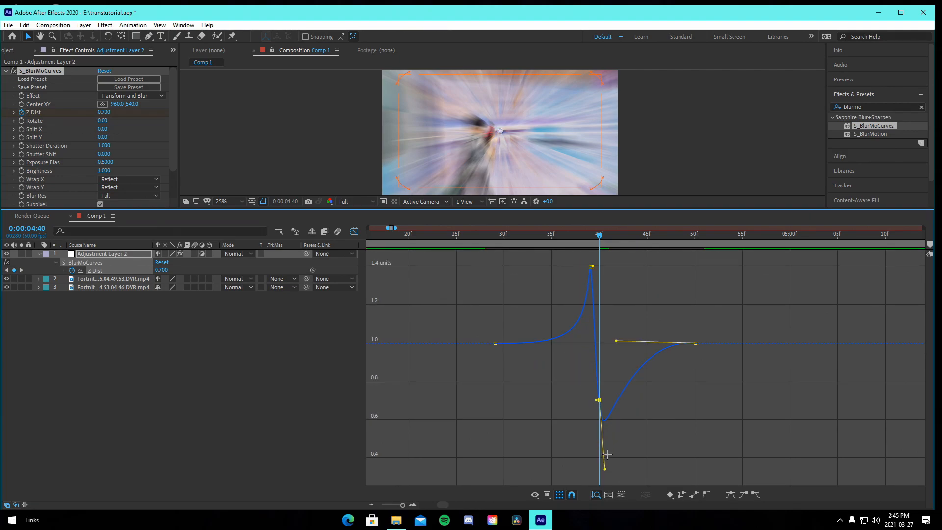
left_click(605, 466)
left_click(600, 442)
left_click_drag(606, 443, 604, 349)
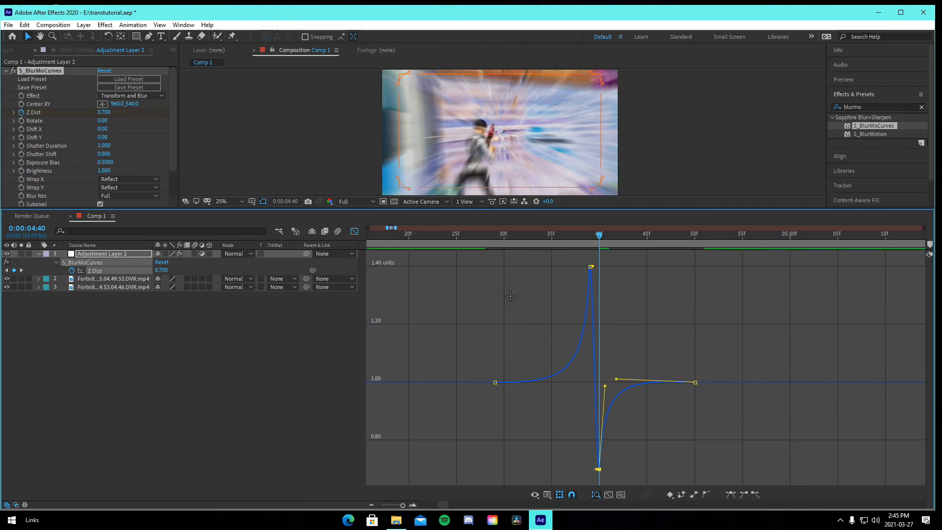
Play back the zoom transition from before the cut to check its motion and blur.
left_click(471, 235)
left_click_drag(467, 240, 465, 242)
key("space")
key("space")
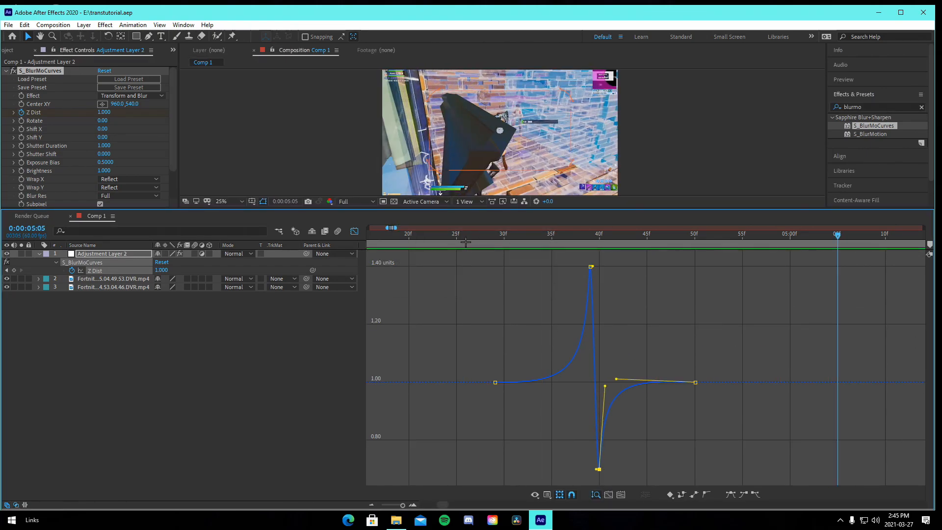
left_click(466, 241)
key("space")
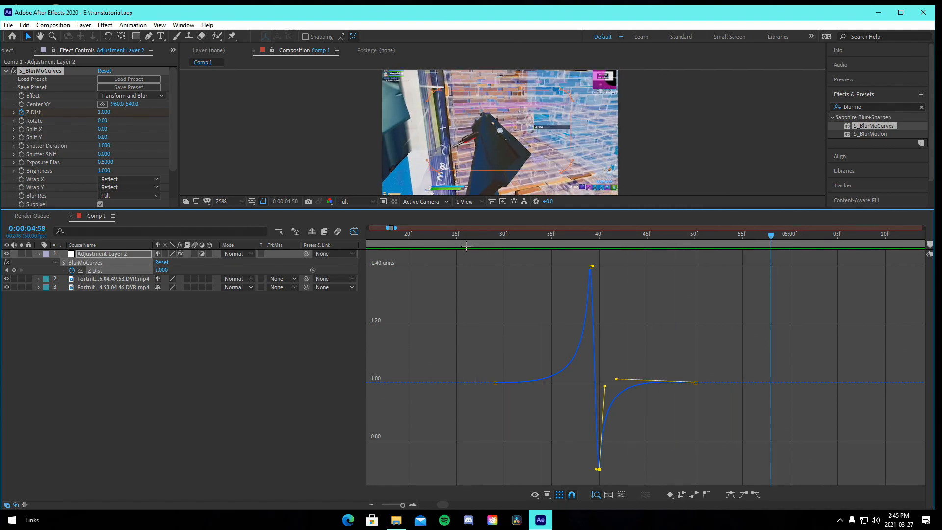
Leave the Graph Editor and keyframe the adjustment layer's Shift X at 500 on the last frame before the cut, 0:00:04:39.
left_click(353, 231)
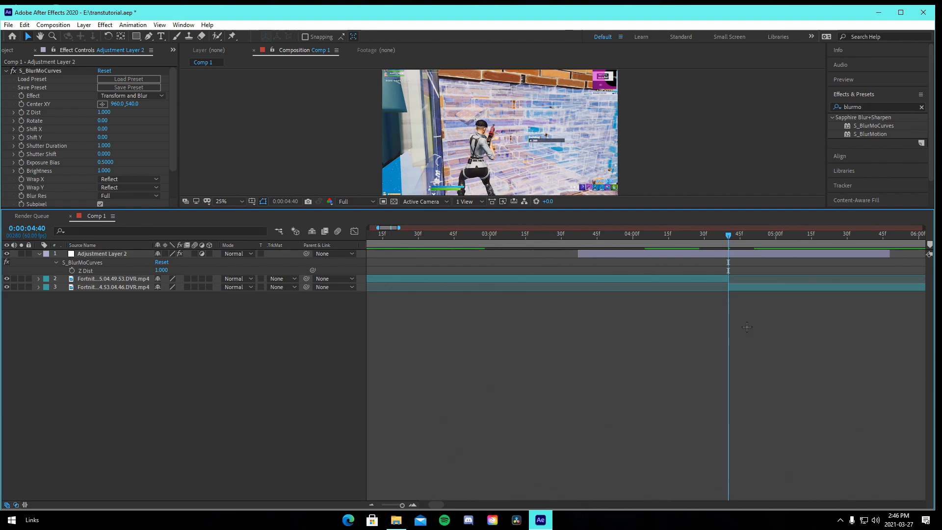
left_click(733, 254)
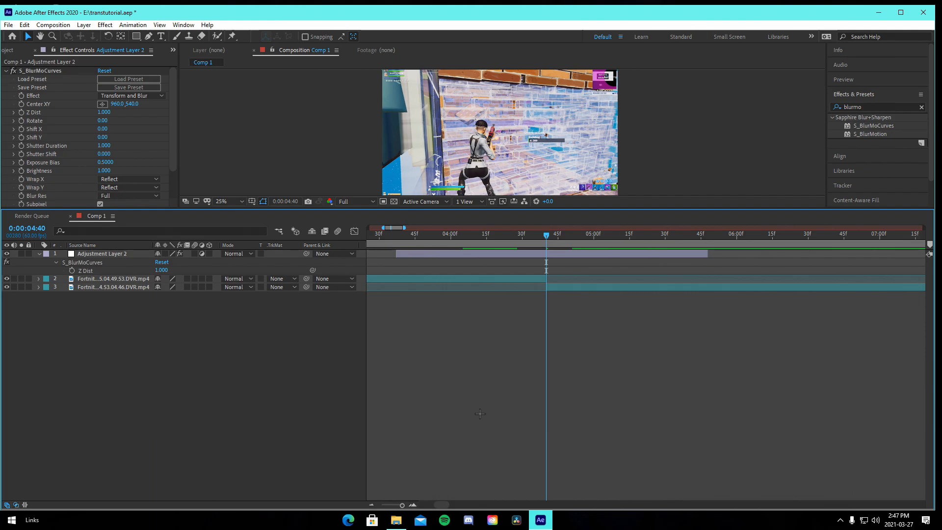
left_click(546, 255)
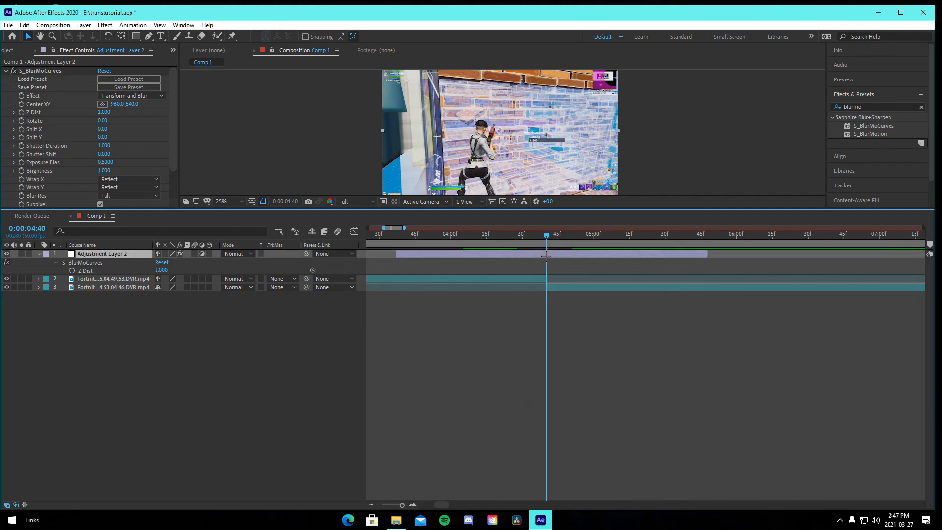
left_click_drag(544, 236, 546, 238)
key("Page_Up")
left_click(292, 261)
left_click(458, 331)
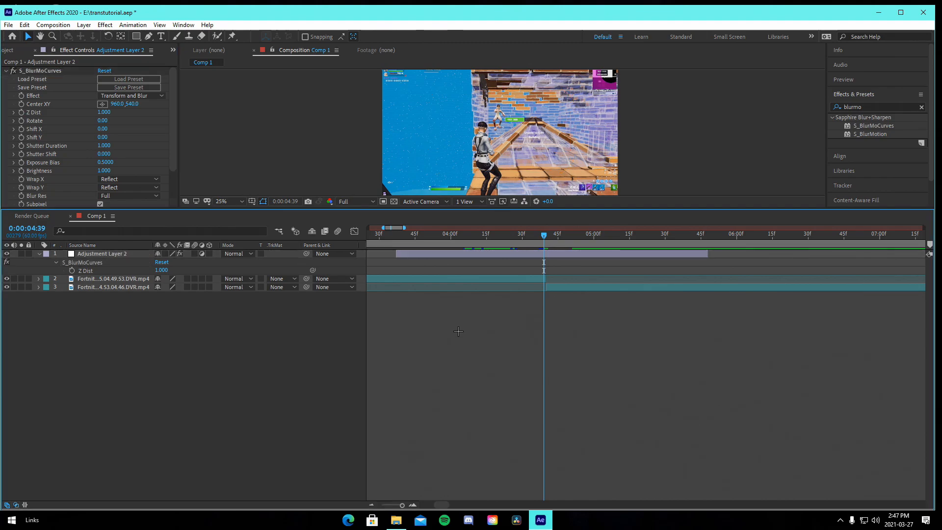
left_click(103, 129)
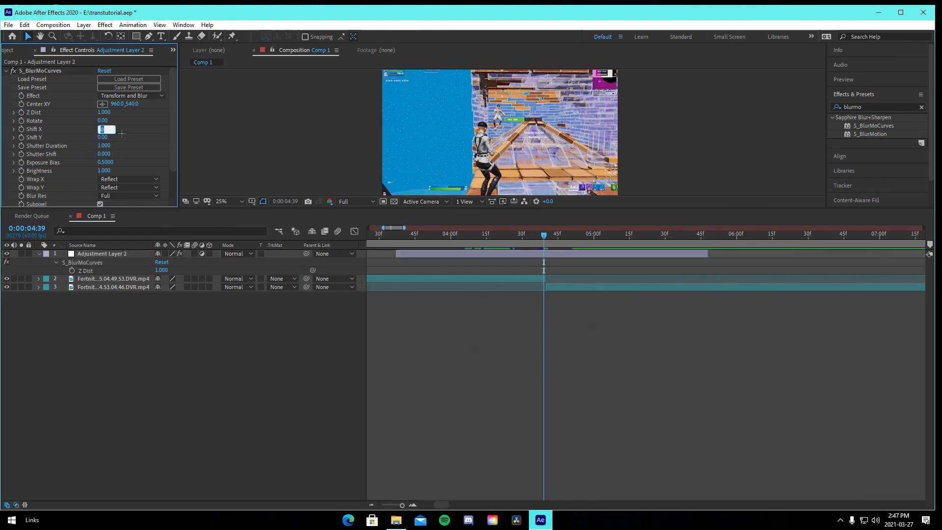
key("Return")
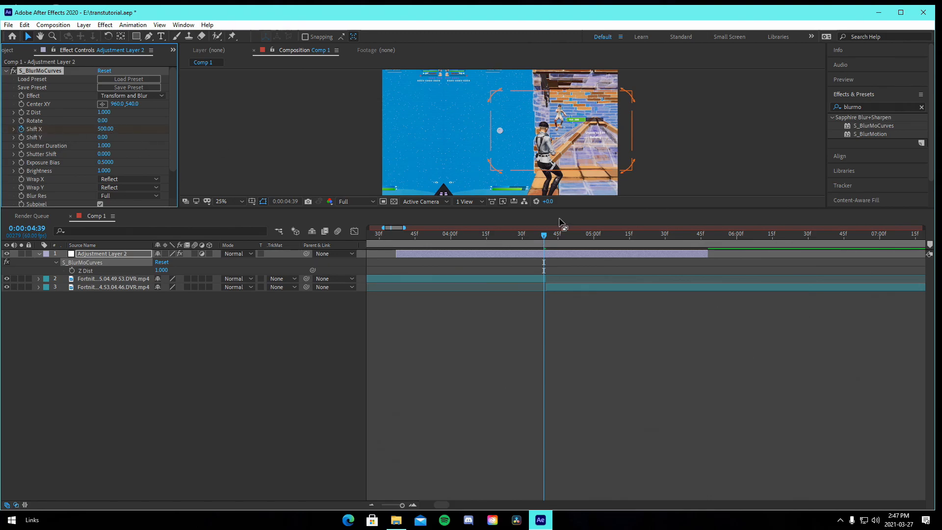
Keyframe Shift X at -500 on 0:00:04:40, just after the cut, and at 0 on 0:00:04:50.
left_click(545, 237)
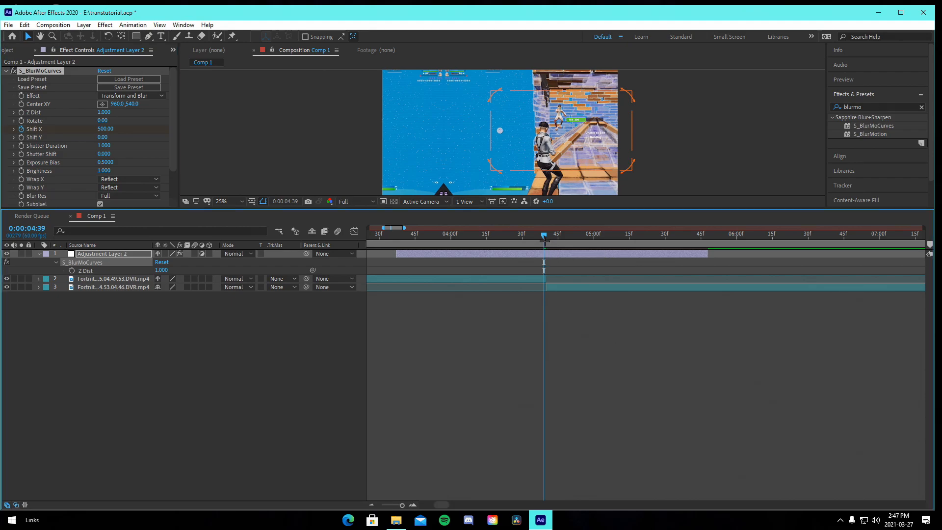
left_click(107, 129)
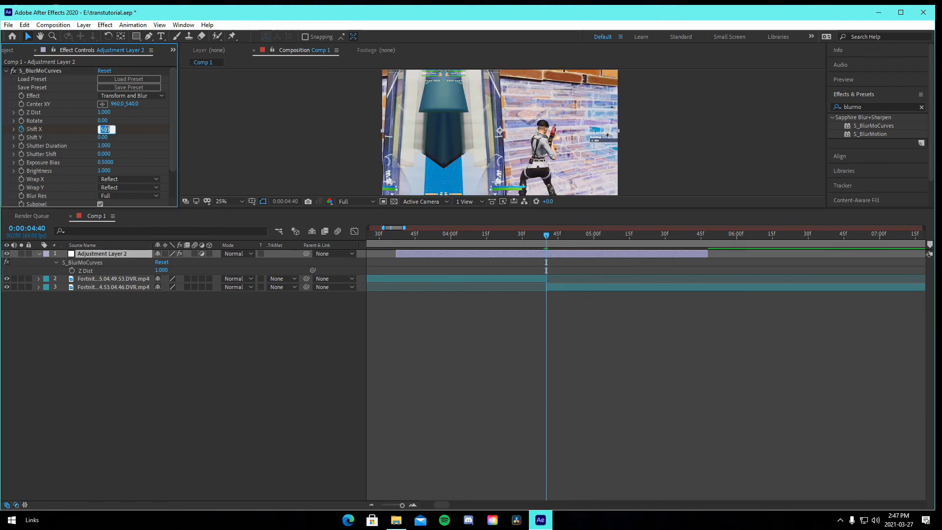
type("-500")
key("Return")
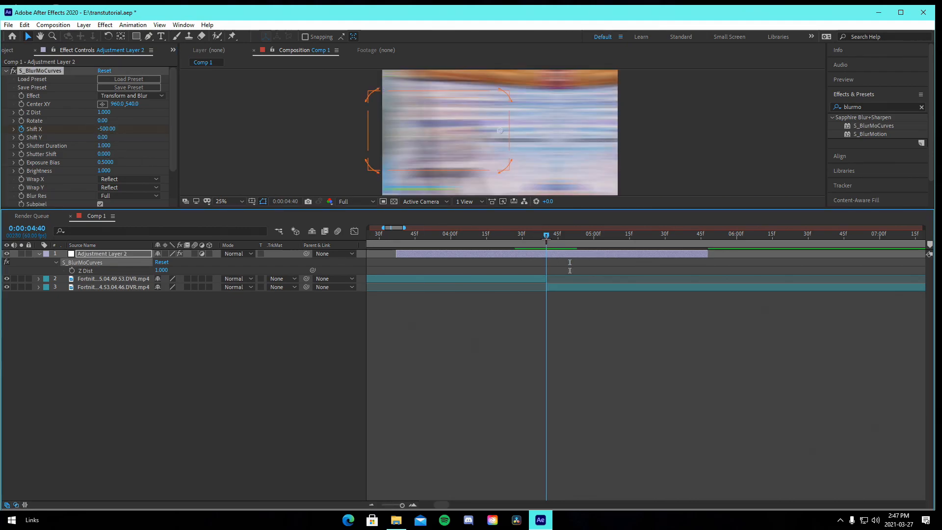
key("space")
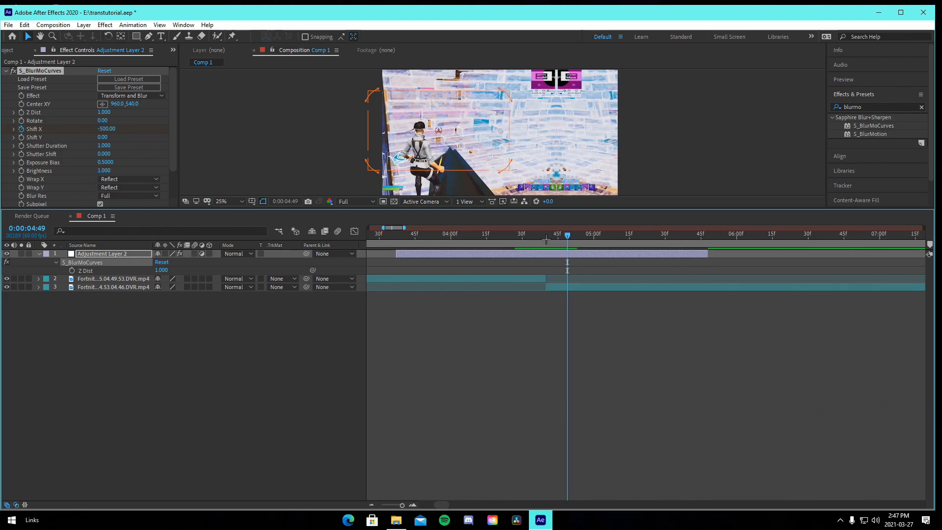
left_click(105, 128)
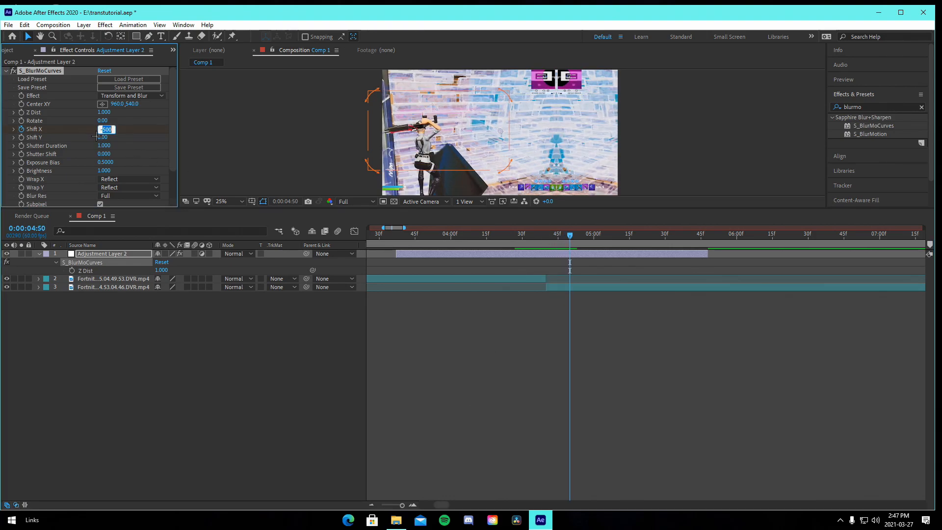
key("Return")
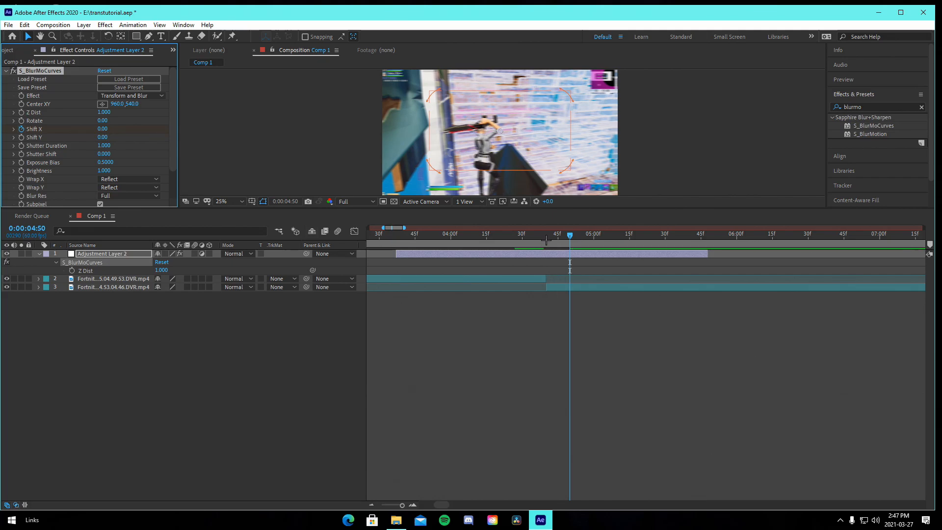
Keyframe Shift X at 0 ten frames before the cut's 500 keyframe, at 0:00:04:29.
left_click(543, 235)
key("Page_Up")
key("Page_Up")
key("Page_Up")
key("Page_Up")
key("Page_Up")
key("Page_Up")
key("Page_Up")
key("Page_Up")
key("Page_Up")
key("Page_Up")
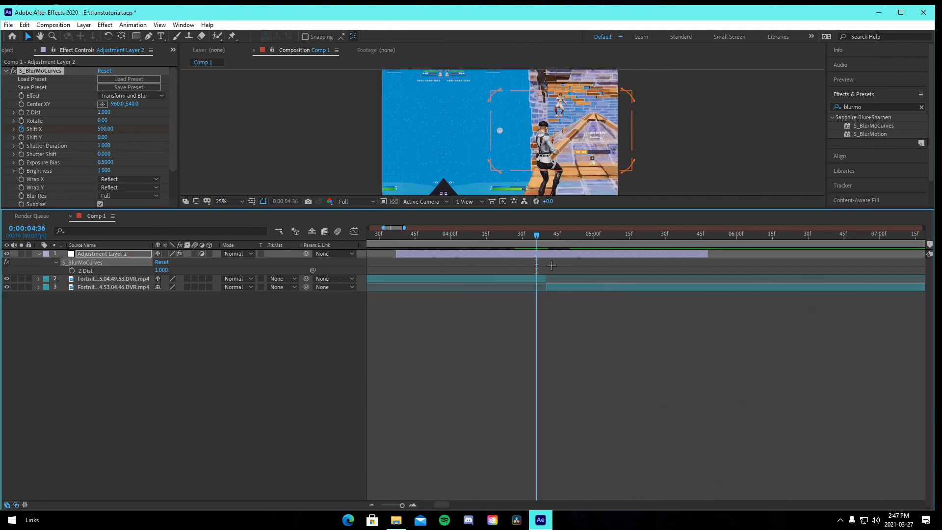
left_click(106, 130)
type("-500")
key("Return")
Apply Easy Ease to all the Shift X keyframes and show their curve enlarged in the Graph Editor.
left_click(546, 234)
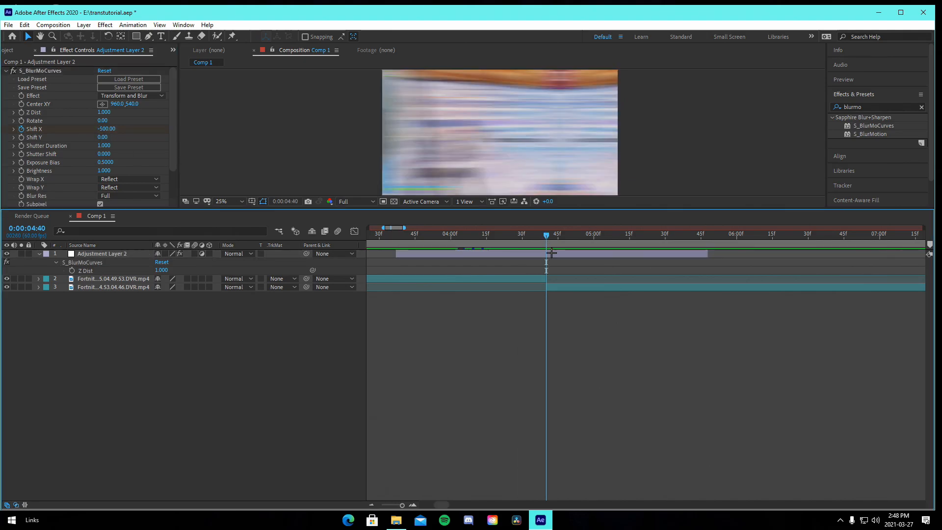
left_click_drag(581, 265, 504, 284)
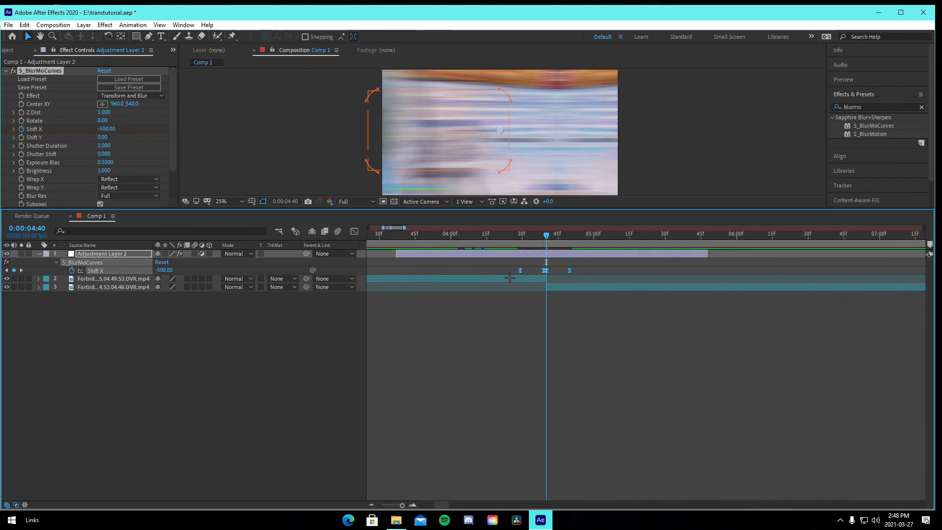
left_click(354, 231)
double_click(413, 505)
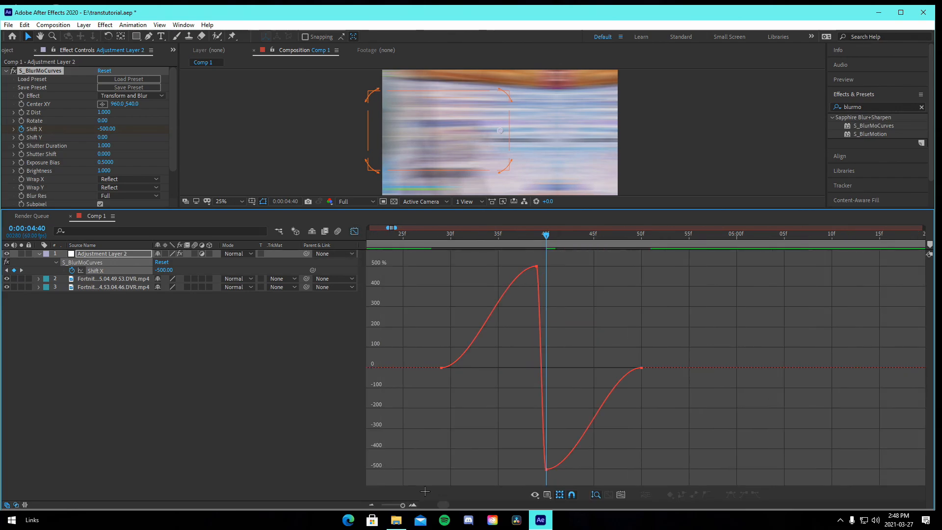
Shape the Shift X curve before the cut into a slow start that climbs steeply to its peak.
left_click(442, 368)
left_click_drag(472, 367, 520, 367)
left_click_drag(504, 266, 531, 353)
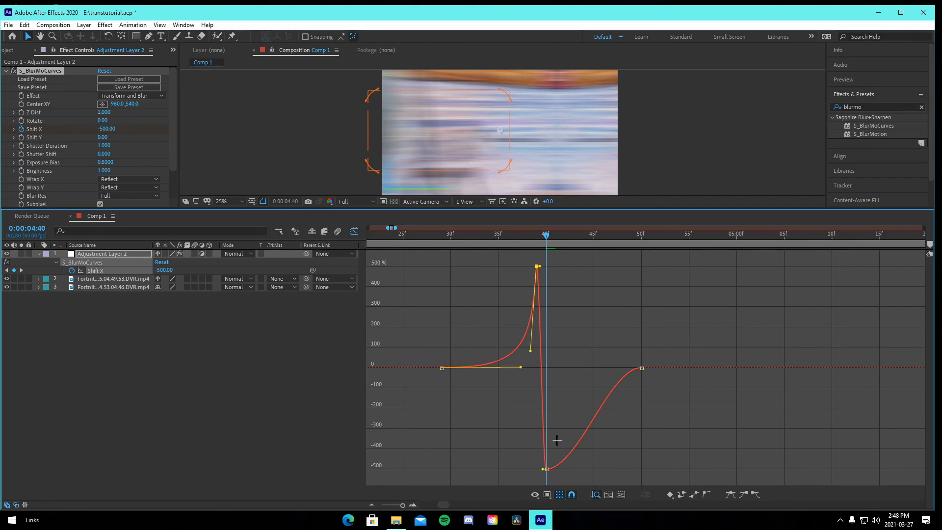
Shape the Shift X curve after the cut into a steep rise that levels off toward the last keyframe, and save the project.
left_click(546, 469)
left_click_drag(577, 469, 553, 391)
left_click_drag(609, 367, 559, 369)
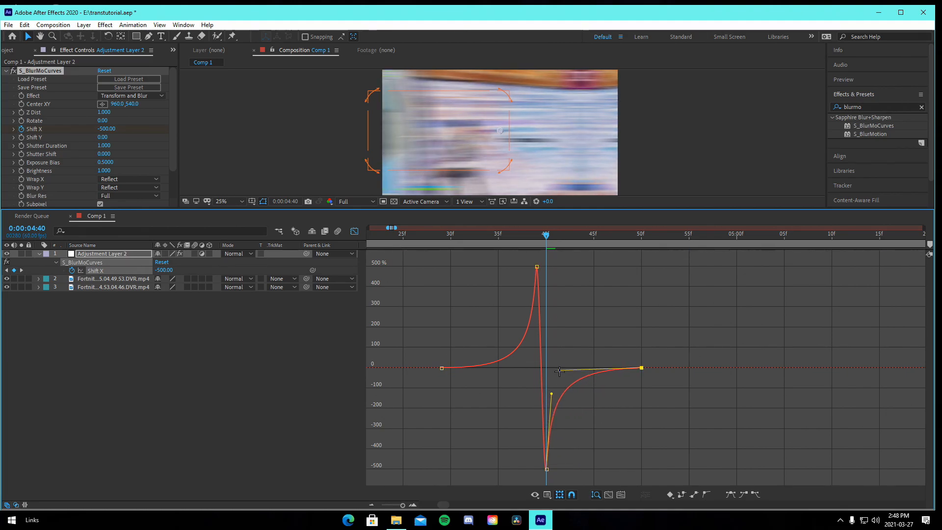
key("ctrl+s")
Play back the horizontal slide transition across the cut to check its motion and blur.
left_click(421, 235)
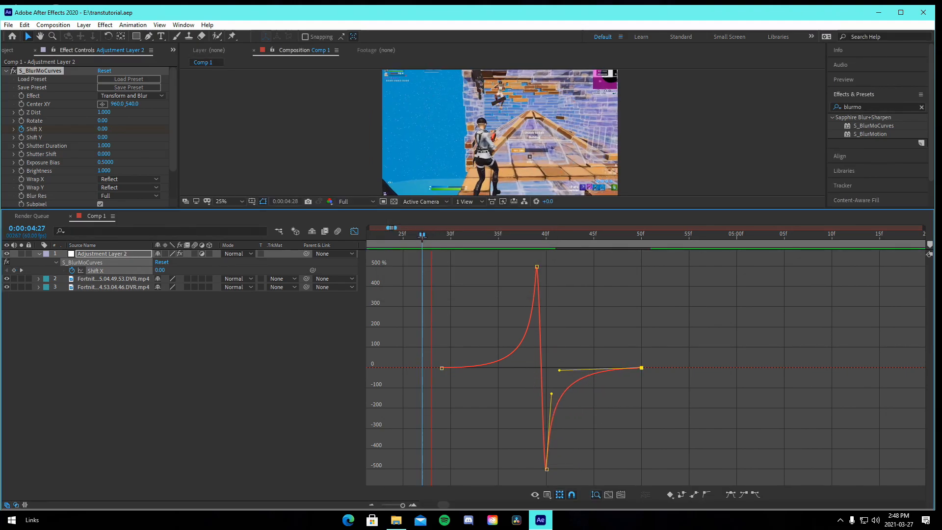
key("space")
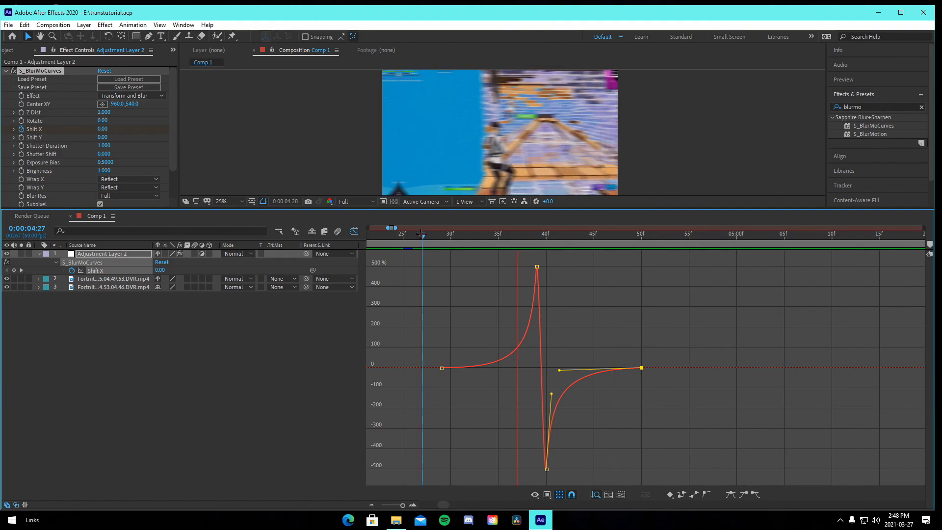
key("space")
key("space")
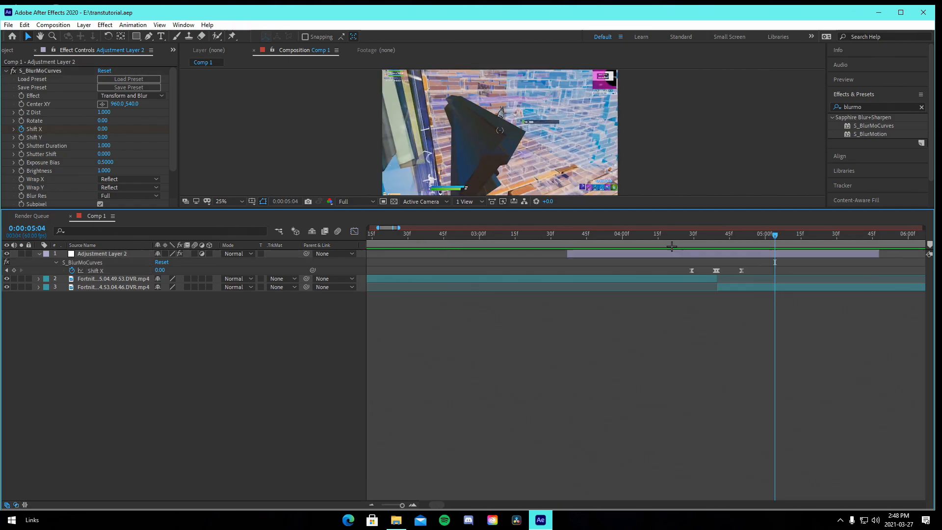
left_click_drag(671, 240, 717, 270)
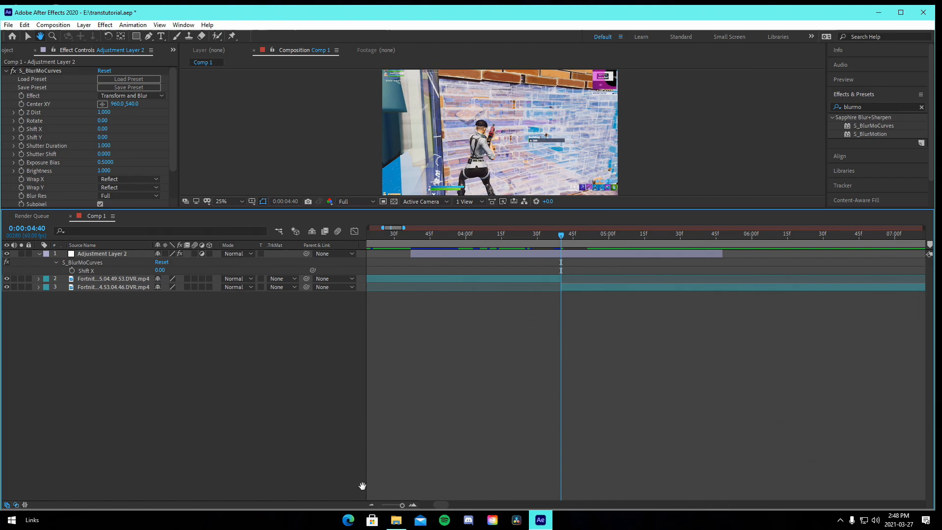
Keyframe the adjustment layer's Rotate at 90 on the first frame after the cut, 0:00:04:40.
left_click_drag(362, 486, 343, 486)
left_click(413, 505)
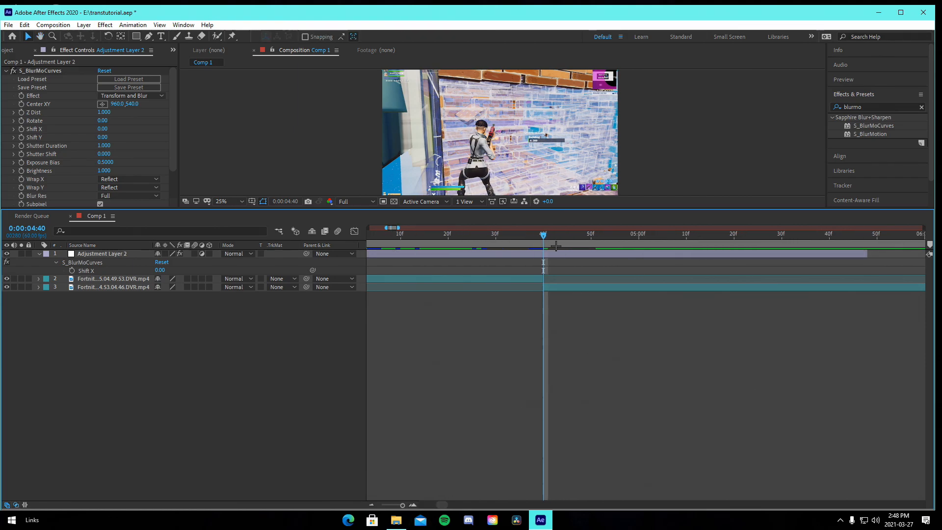
left_click(103, 121)
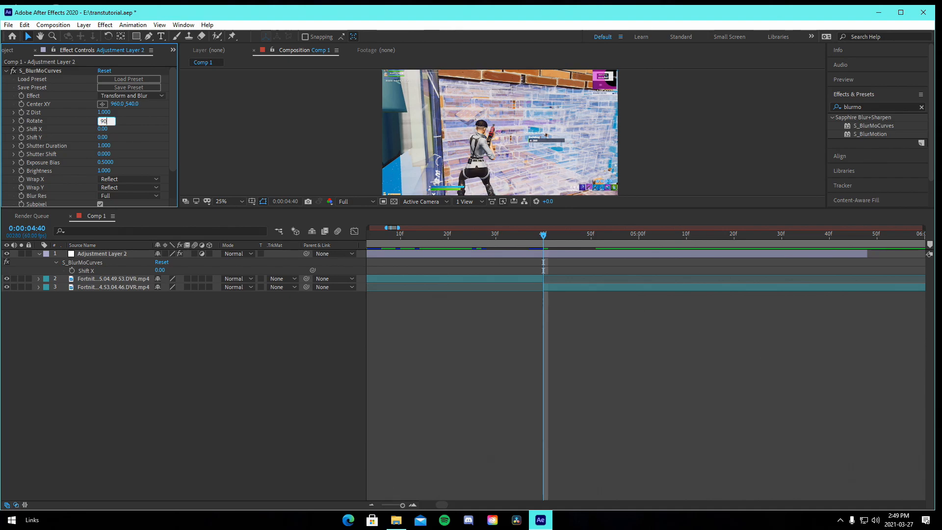
key("Return")
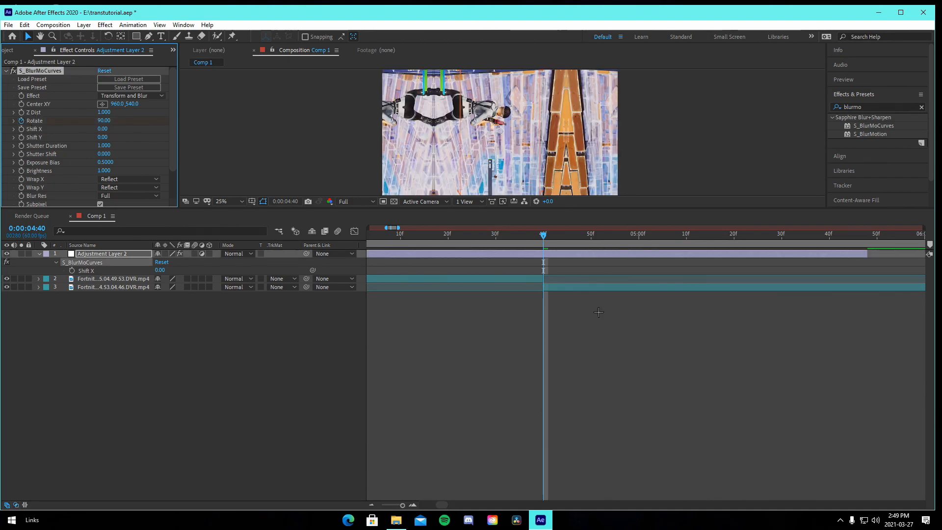
Keyframe the adjustment layer's Rotate at -90 on the last frame before the cut, 0:00:04:39.
key("Page_Up")
right_click(610, 316)
key("Escape")
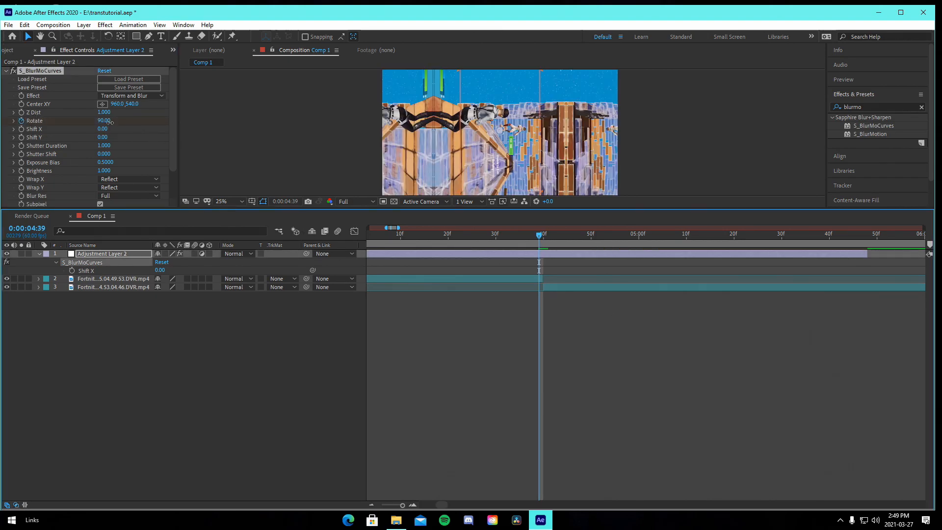
left_click(105, 122)
type("-")
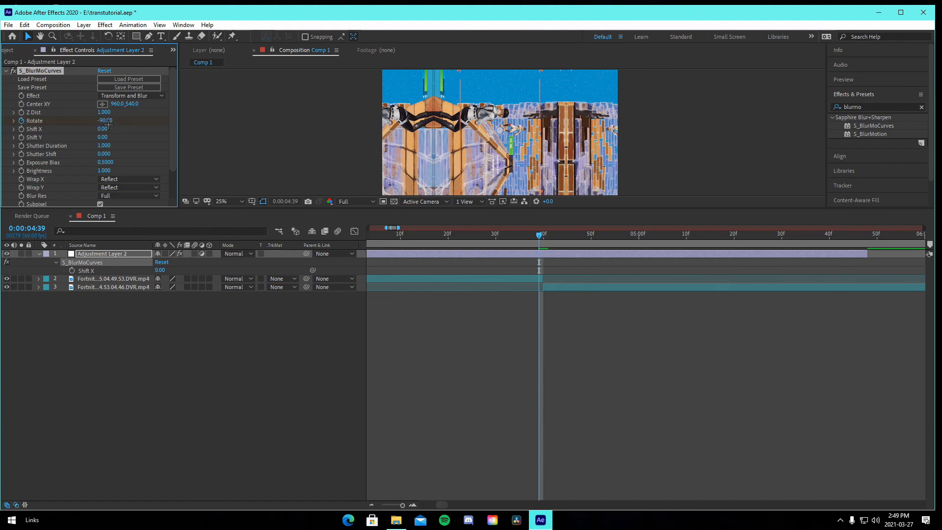
left_click(677, 344)
Keyframe Rotate at 0 ten frames before the -90 keyframe, at 0:00:04:29.
key("Page_Up")
key("Page_Up")
key("Page_Up")
key("Page_Up")
key("Page_Up")
key("Page_Up")
key("Page_Up")
key("Page_Up")
key("Page_Up")
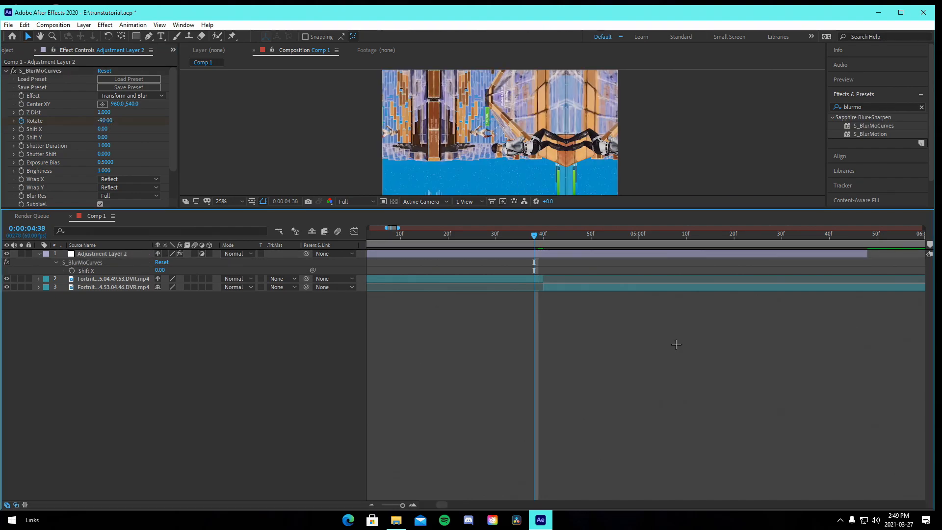
key("Page_Up")
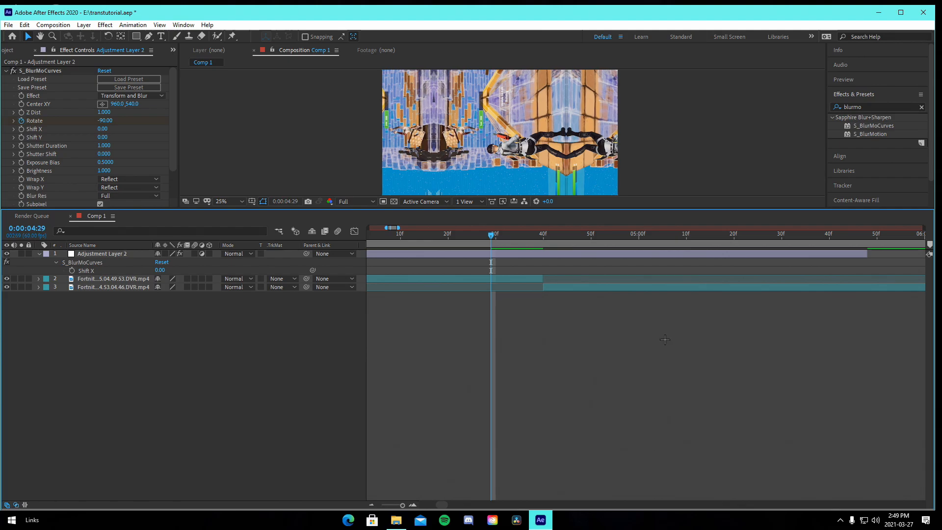
left_click(105, 120)
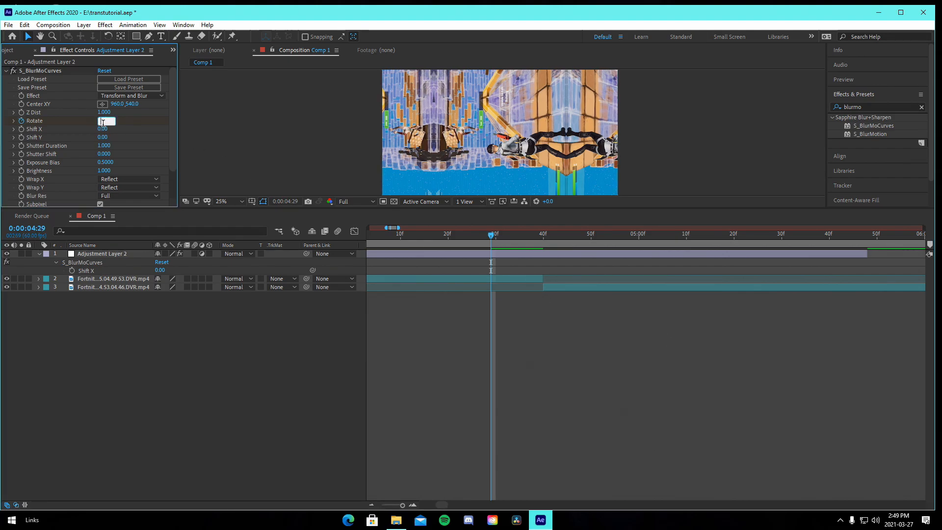
key("Return")
Keyframe Rotate back at 0 ten frames after the cut, at 0:00:04:50.
left_click_drag(490, 234, 543, 235)
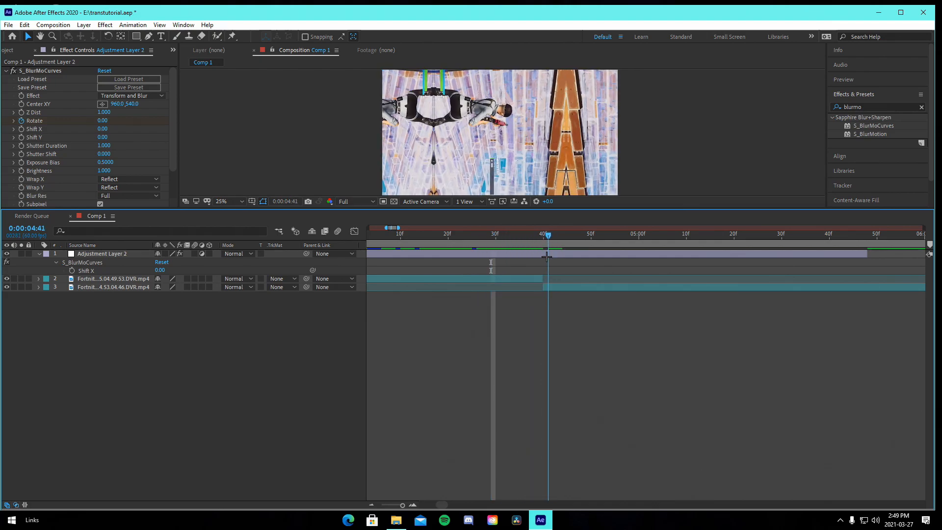
key("Page_Down")
key("Page_Down")
key("Page_Down")
key("Page_Down")
key("Page_Down")
key("Page_Down")
key("Page_Down")
key("Page_Down")
key("Page_Down")
key("Page_Down")
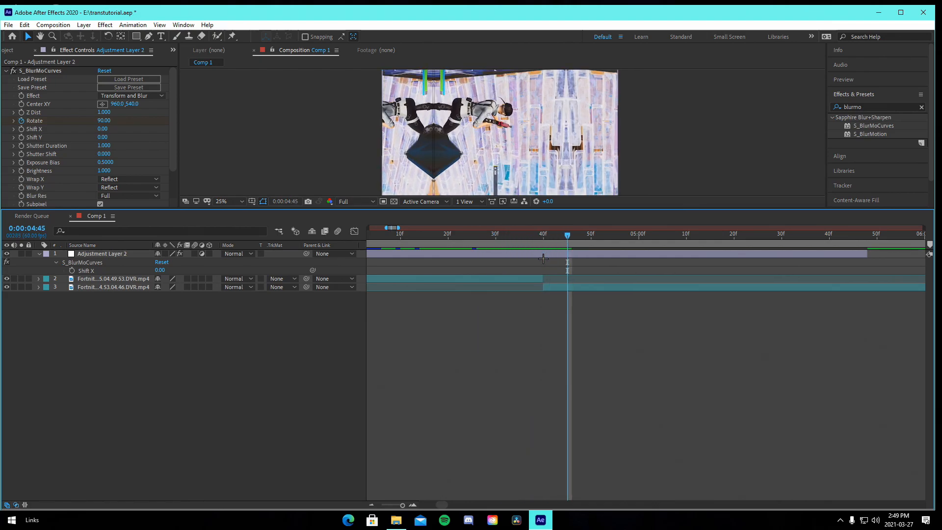
left_click(109, 121)
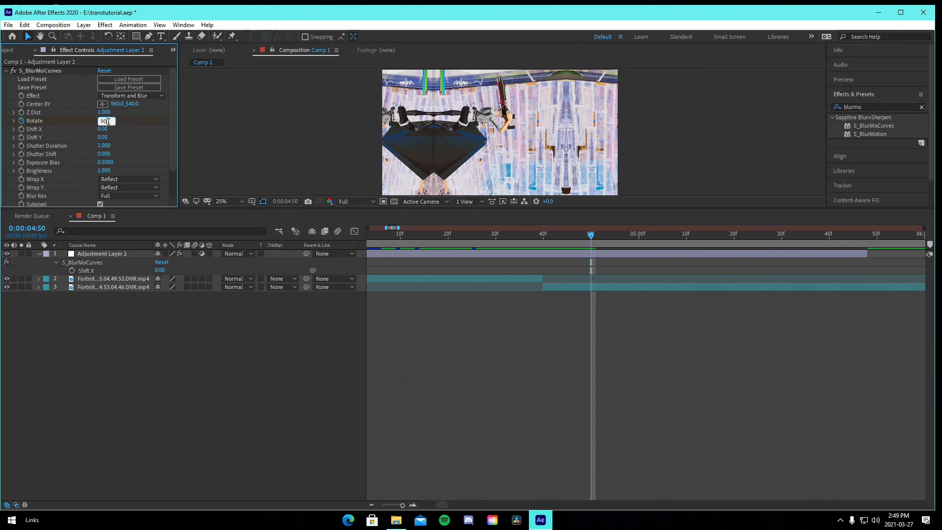
type("0")
key("Return")
Apply Easy Ease to all the Rotate keyframes around the cut and show their value curve in the Graph Editor.
left_click_drag(483, 234, 543, 234)
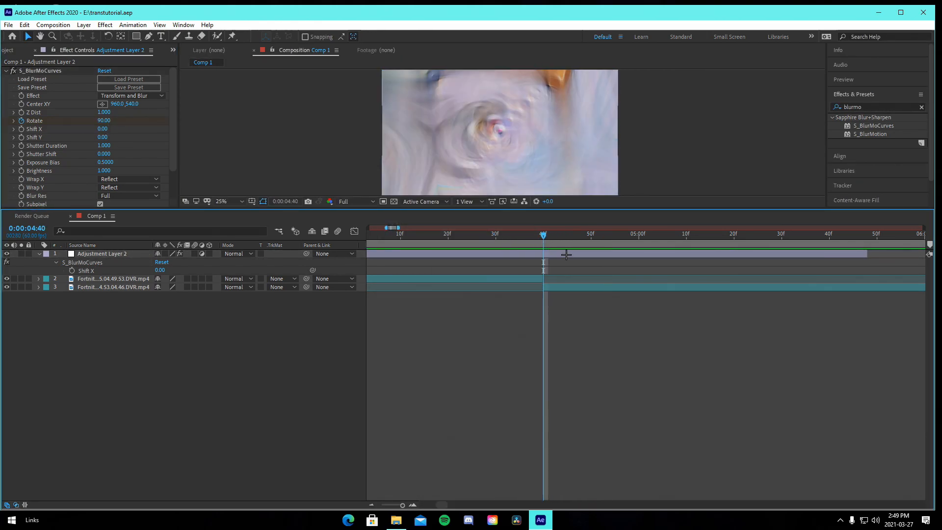
left_click(555, 253)
left_click_drag(473, 271, 643, 275)
key("F9")
left_click(354, 231)
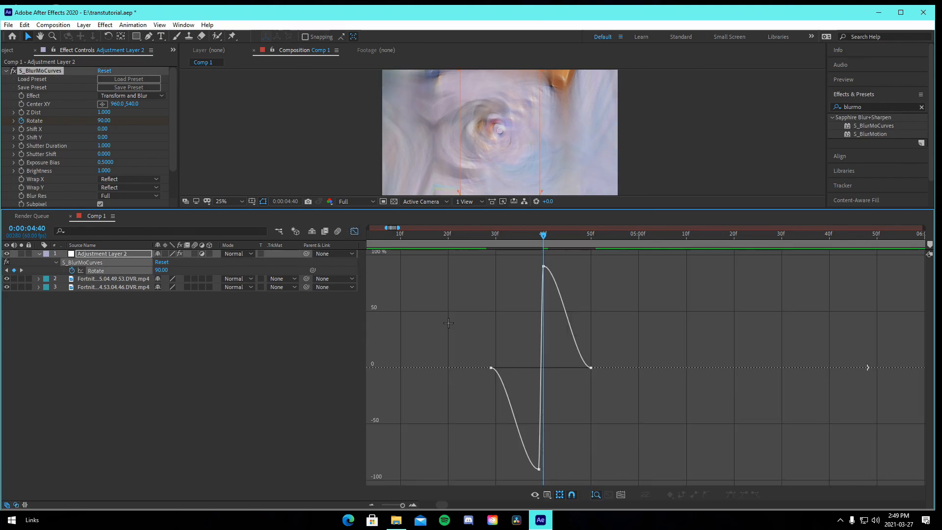
left_click(413, 504)
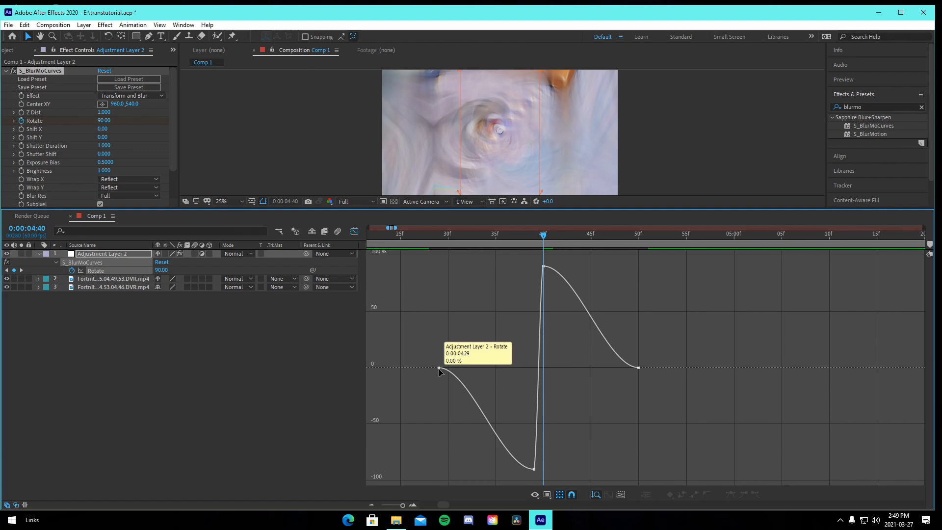
Shape the Rotate curve before the cut into a slow start that drops steeply to its lowest point.
left_click(438, 368)
left_click_drag(499, 367, 512, 368)
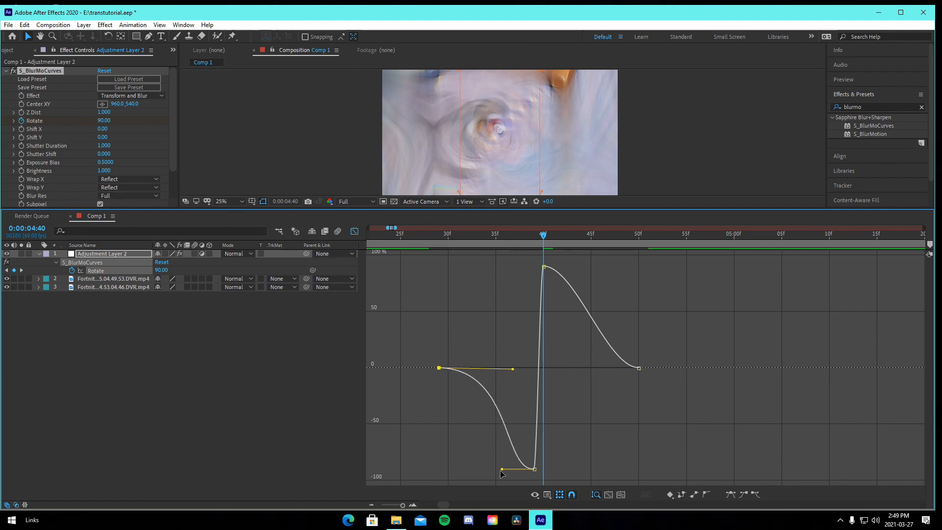
left_click_drag(502, 469, 534, 469)
Shape the Rotate curve after the cut into a steep fall that levels off toward the last keyframe, and save the project.
left_click(543, 267)
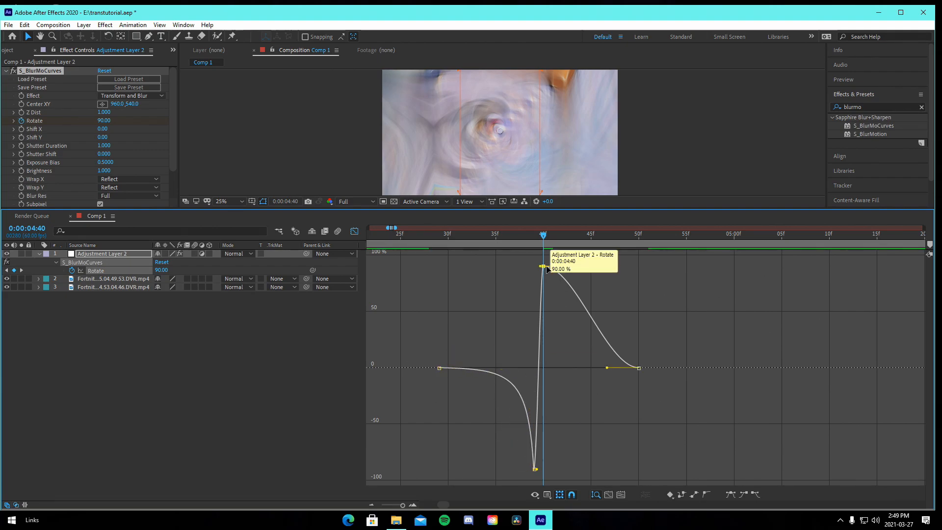
left_click_drag(575, 267, 548, 348)
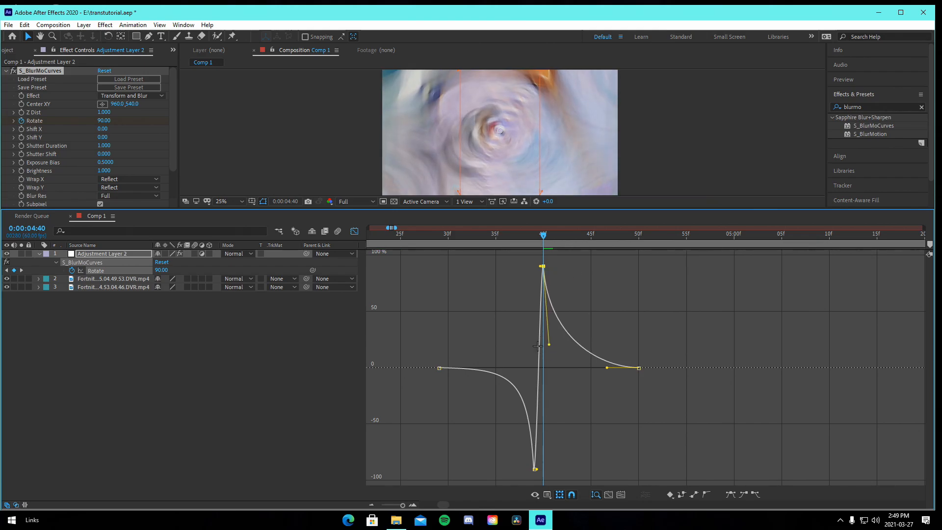
left_click_drag(607, 368, 557, 366)
key("ctrl+s")
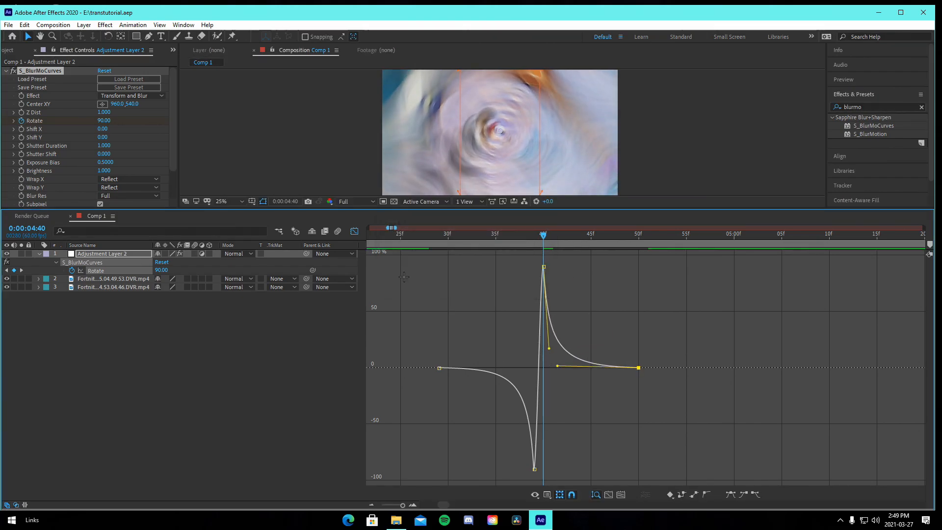
Leave the Graph Editor and play back the rotation transition across the cut from 0:00:04:14 to check its motion and blur.
left_click(353, 231)
left_click(419, 235)
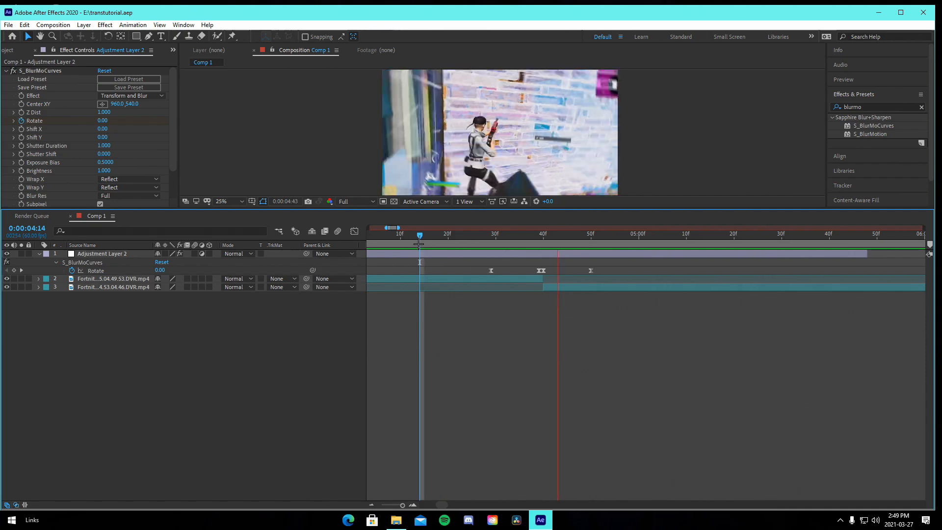
key("space")
key("space")
key("space")
key("space")
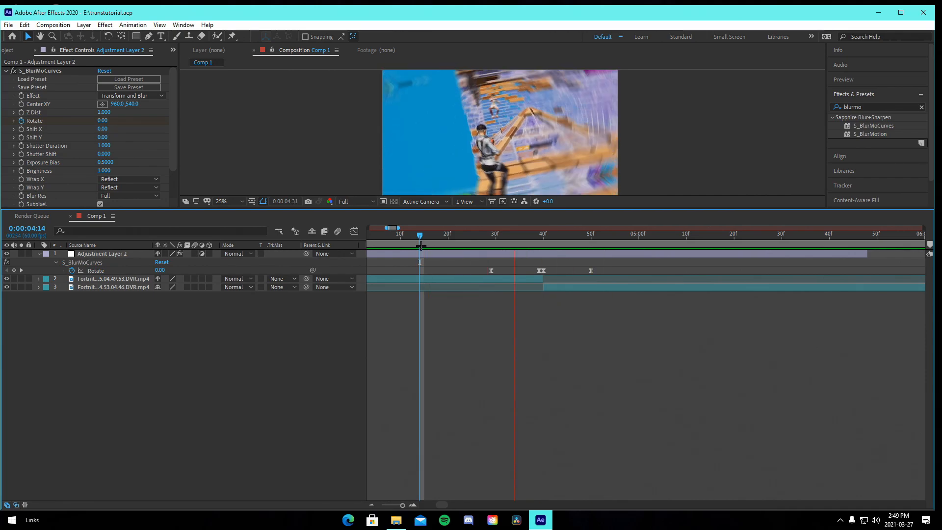
Collapse the adjustment layer's keyframed properties in the timeline.
left_click(370, 505)
left_click(370, 504)
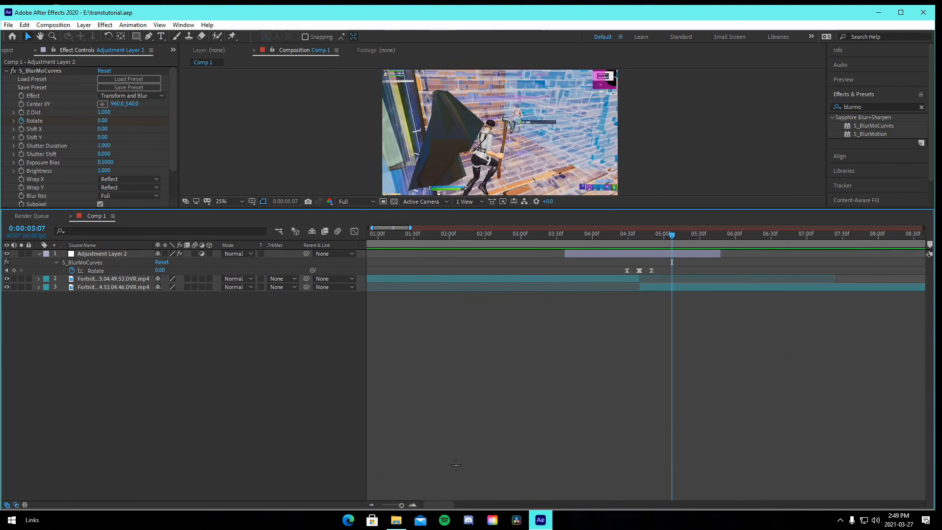
key("u")
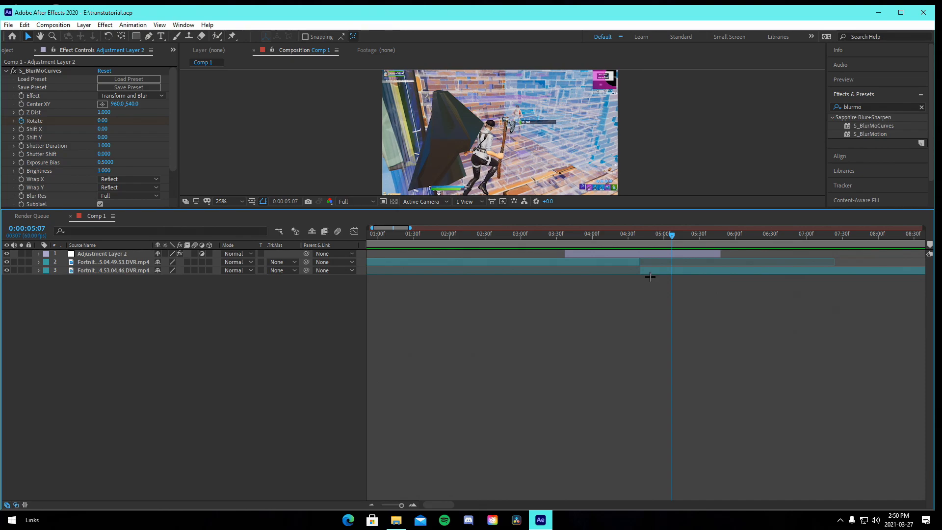